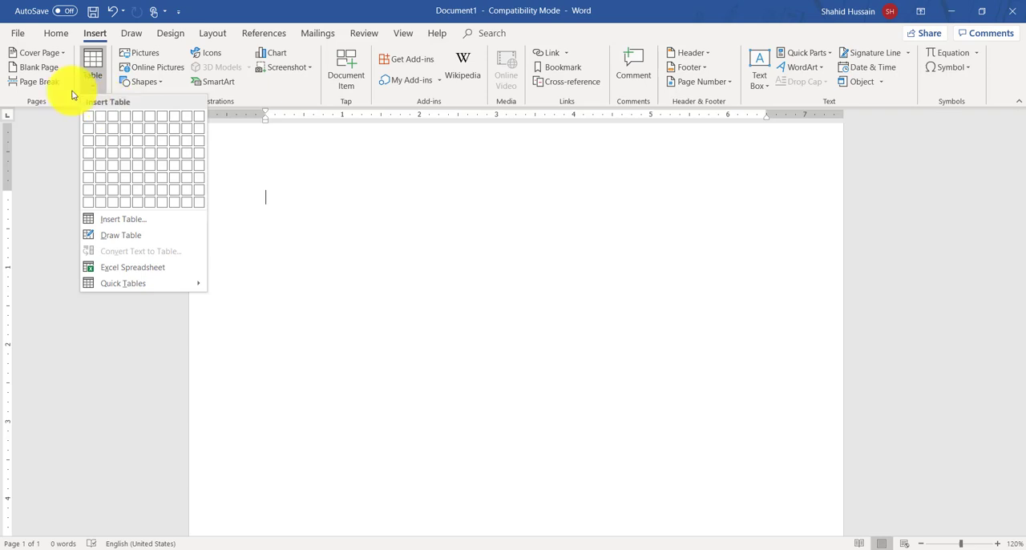
{"action": "left_click", "coordinate": [106, 61]}
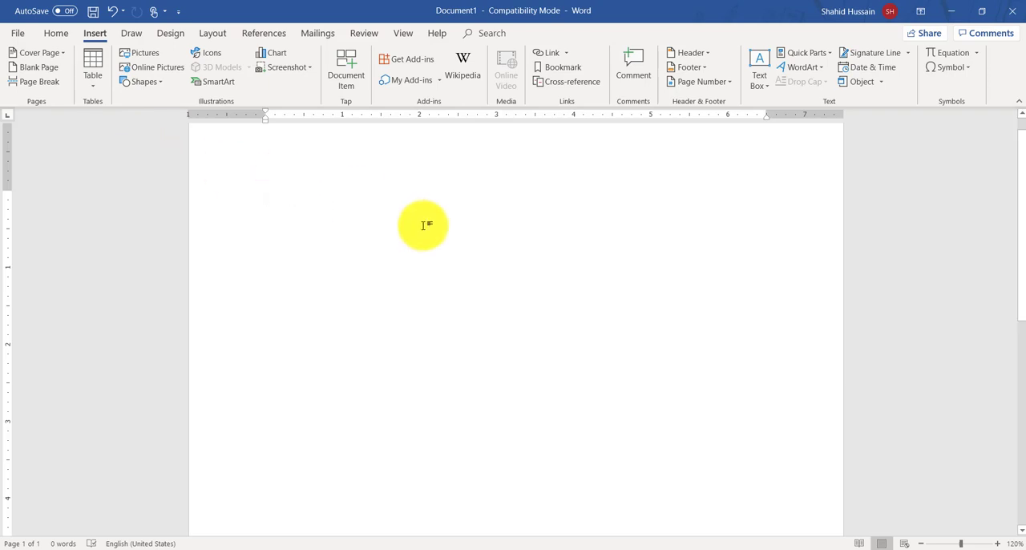
{"action": "left_click", "coordinate": [93, 70]}
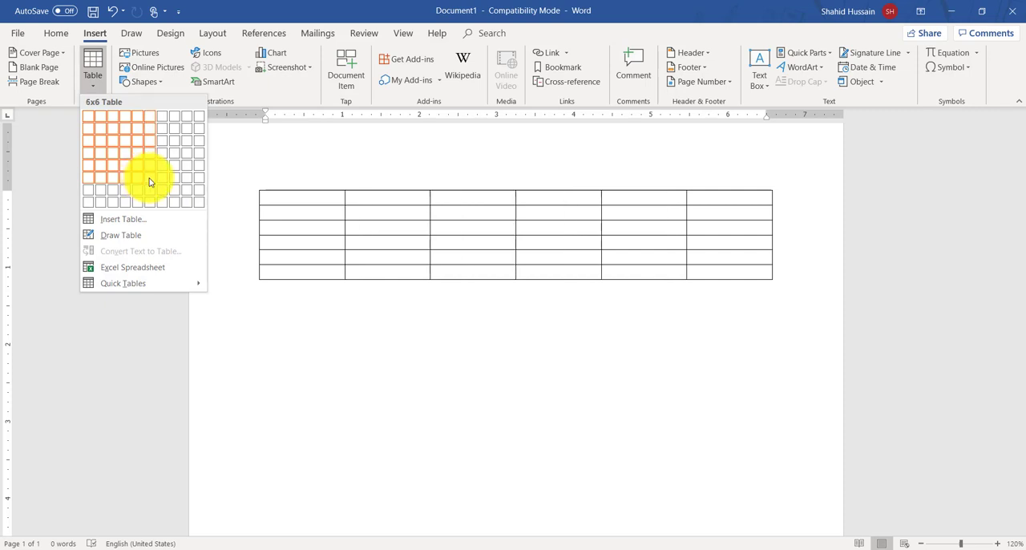
{"action": "left_click", "coordinate": [342, 262]}
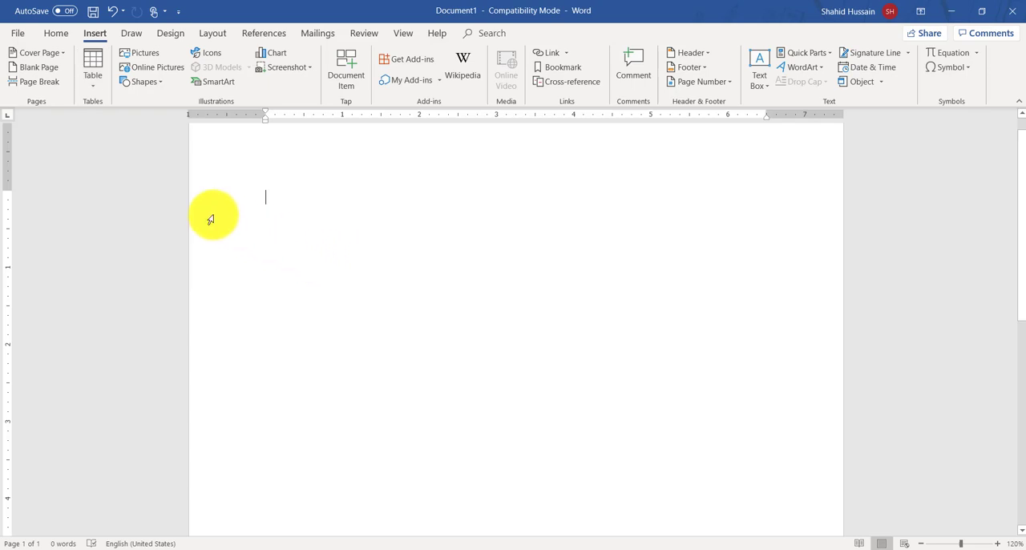
{"action": "left_click", "coordinate": [102, 85]}
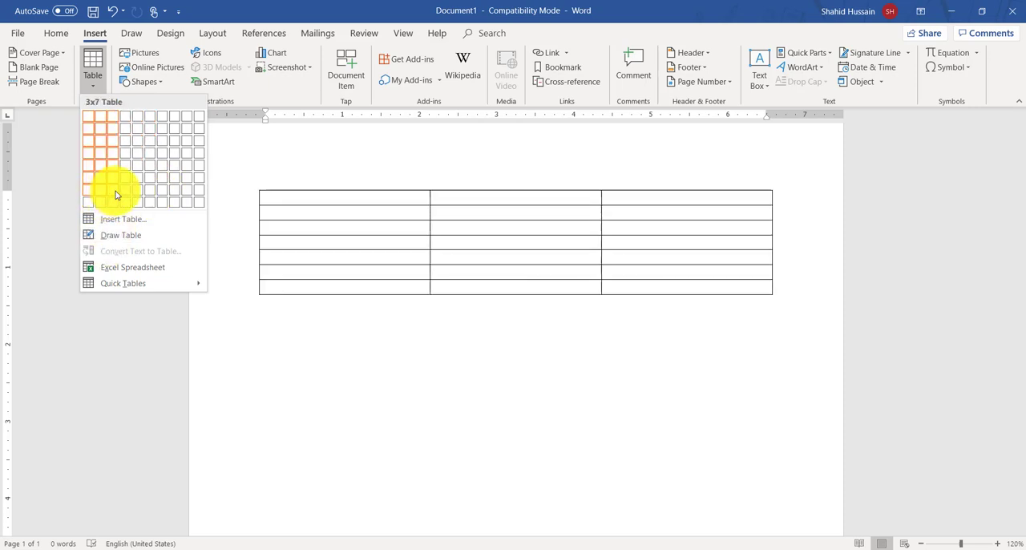
{"action": "left_click", "coordinate": [353, 308]}
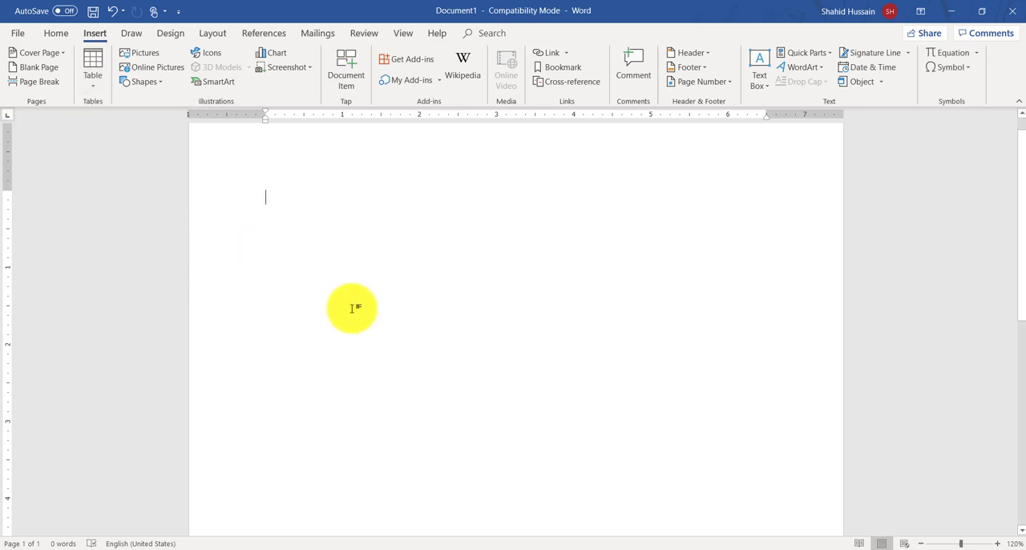
Step: Enter a plain-text heading line reading "Name age eng maths sci bike no" and start a new line
{"action": "type", "text": "name"}
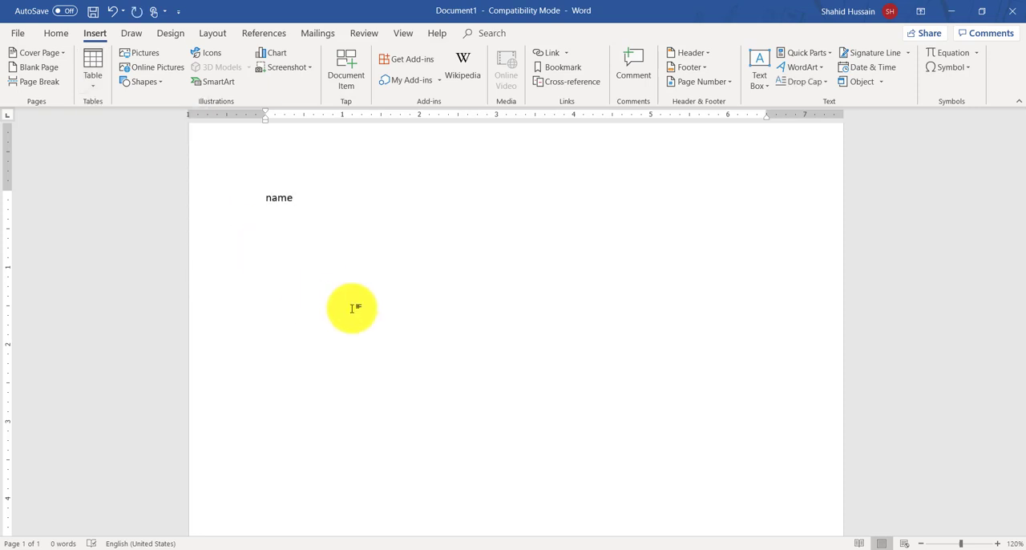
{"action": "type", "text": " age eng maths "}
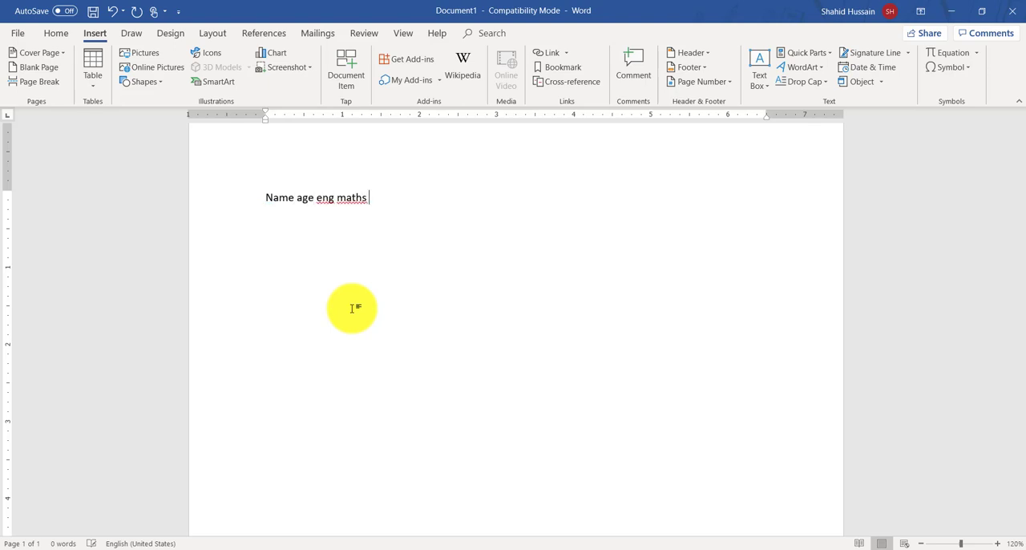
{"action": "type", "text": "sci bike no"}
{"action": "key", "text": "Return"}
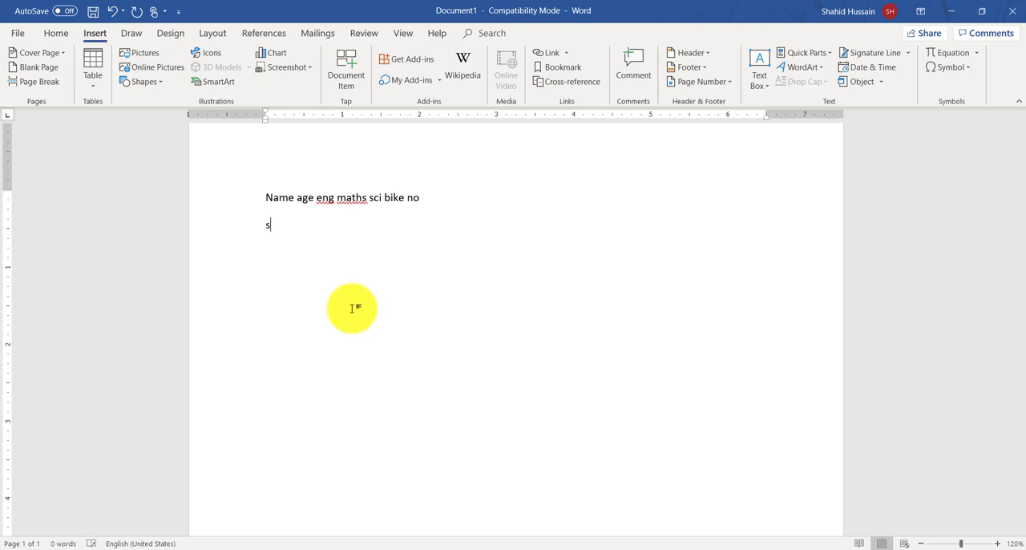
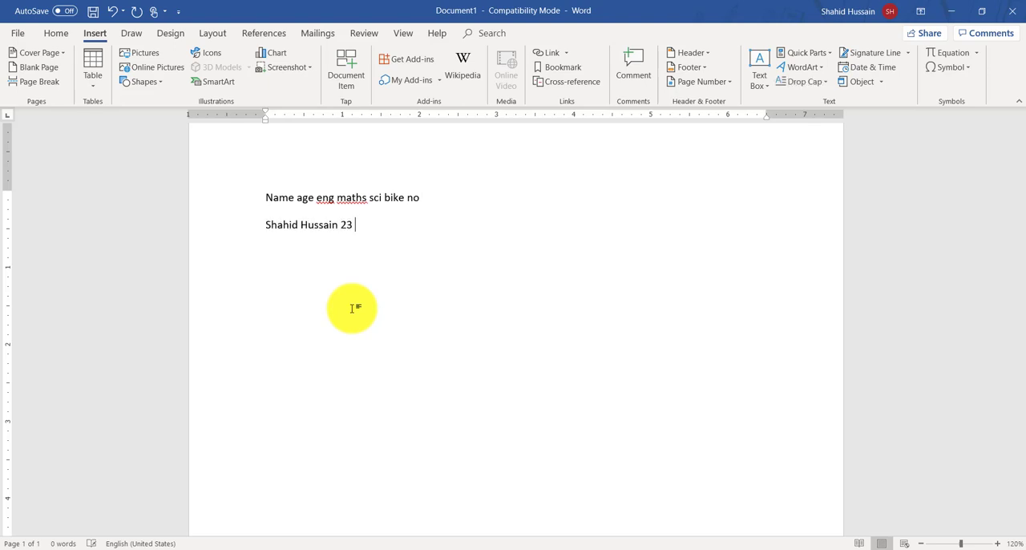
Step: Write a data line under the headings with the person's full name and the values 23, 45, 85, 65 and 45
{"action": "type", "text": " 45"}
{"action": "key", "text": "Tab"}
{"action": "type", "text": "85"}
{"action": "key", "text": "Tab"}
{"action": "type", "text": "65"}
{"action": "key", "text": "Tab"}
{"action": "type", "text": "45"}
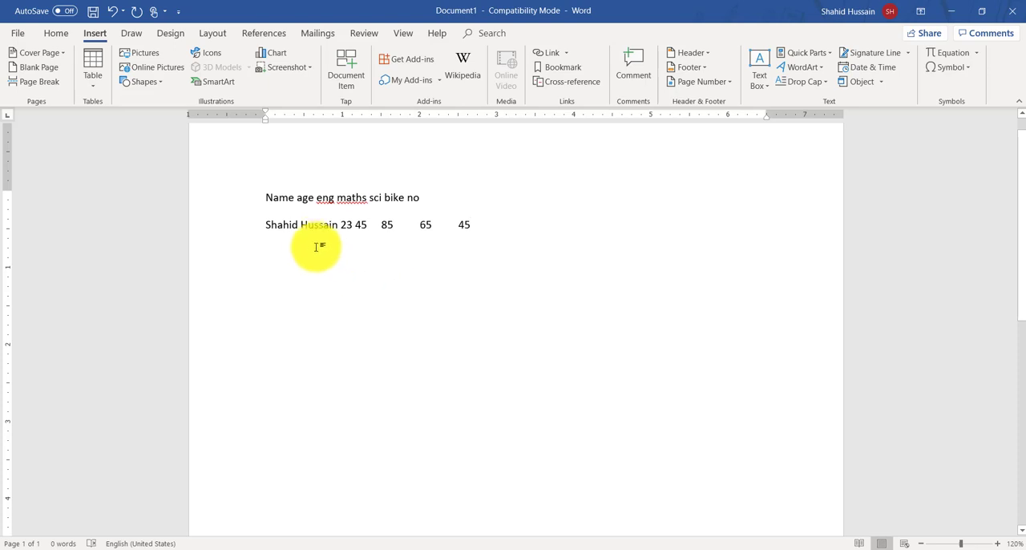
{"action": "triple_click", "coordinate": [278, 226]}
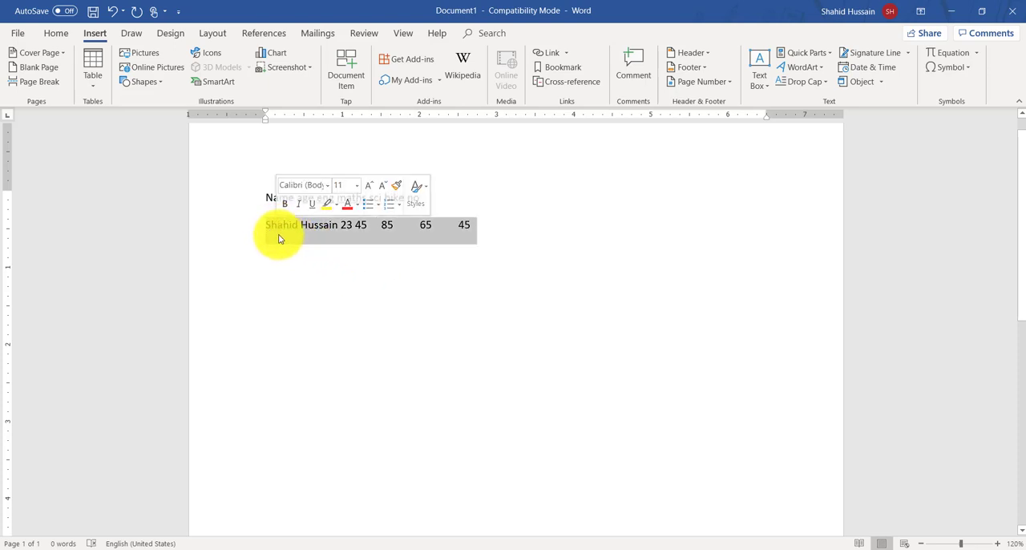
{"action": "double_click", "coordinate": [279, 229]}
{"action": "double_click", "coordinate": [403, 233]}
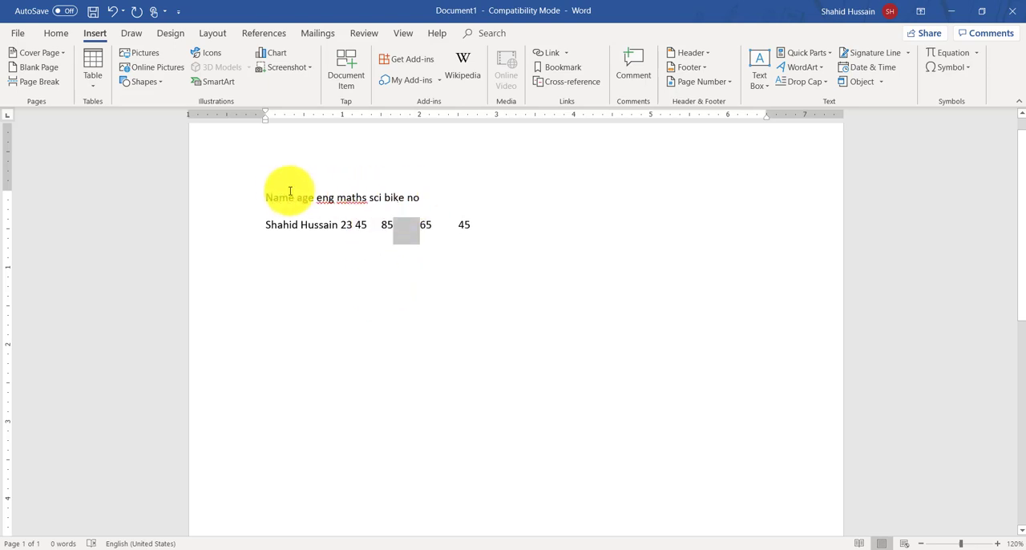
{"action": "left_click_drag", "start_coordinate": [268, 197], "coordinate": [569, 229]}
{"action": "left_click", "coordinate": [569, 232]}
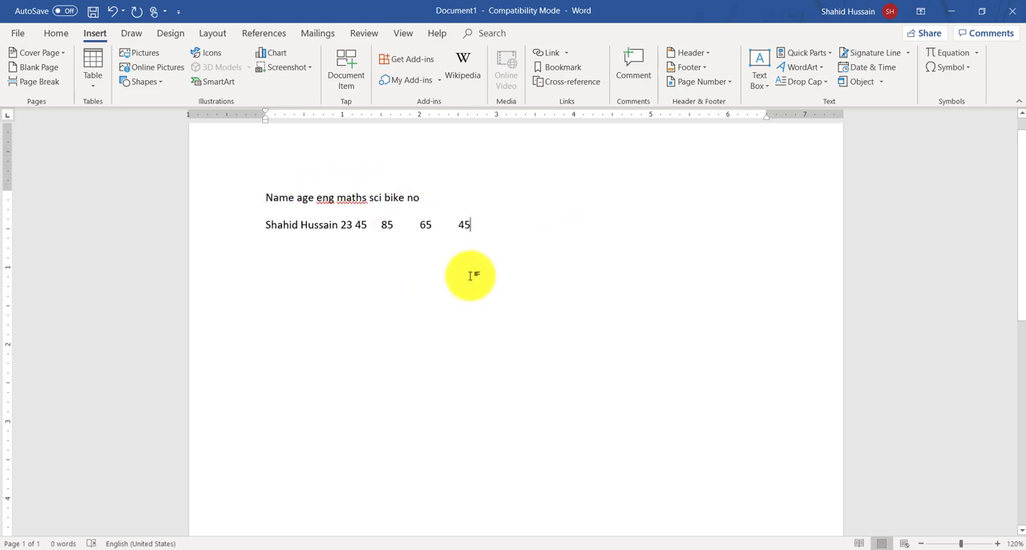
Step: Delete both the heading line and the data line from the page
{"action": "left_click_drag", "start_coordinate": [502, 221], "coordinate": [158, 176]}
{"action": "left_click", "coordinate": [157, 175]}
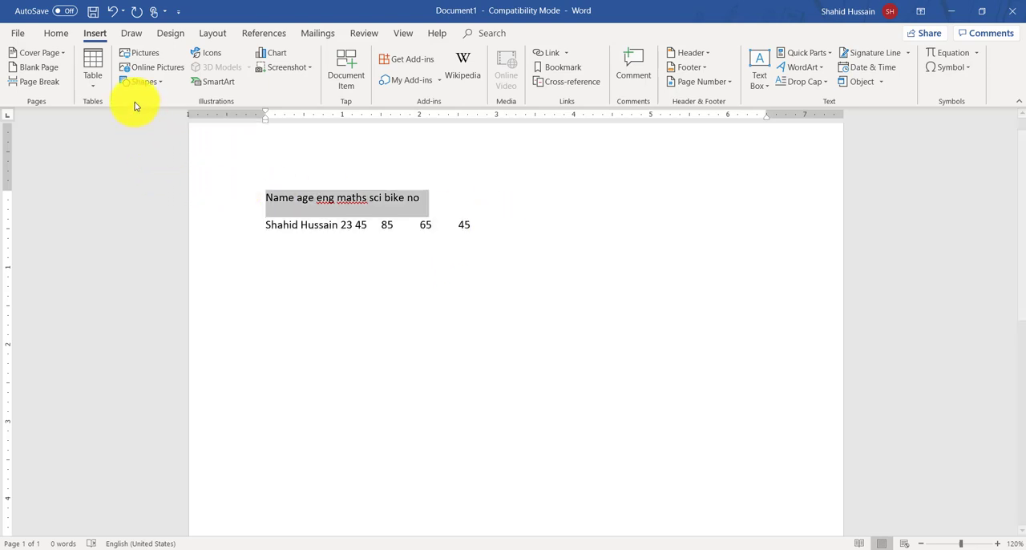
{"action": "key", "text": "Delete"}
{"action": "left_click_drag", "start_coordinate": [593, 213], "coordinate": [37, 161]}
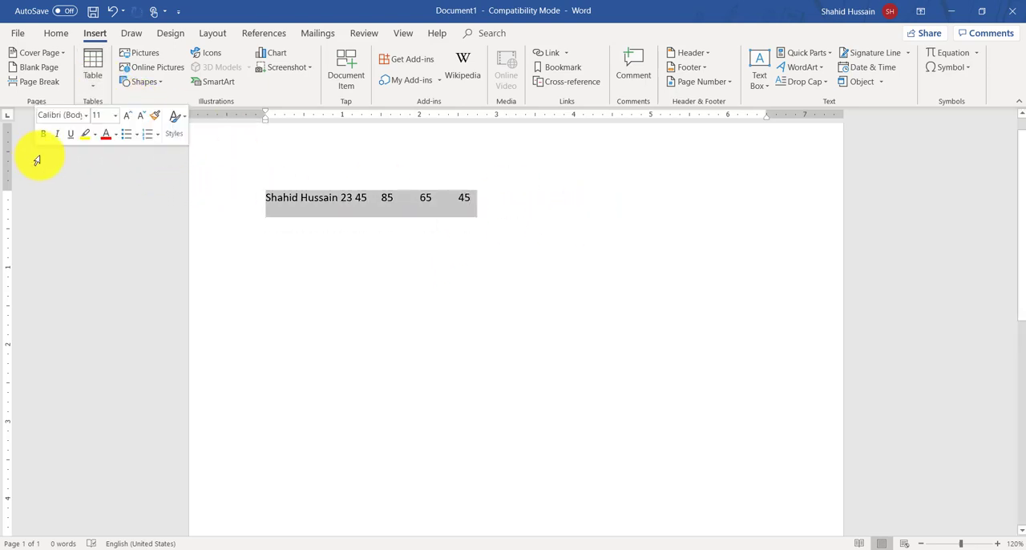
{"action": "key", "text": "Delete"}
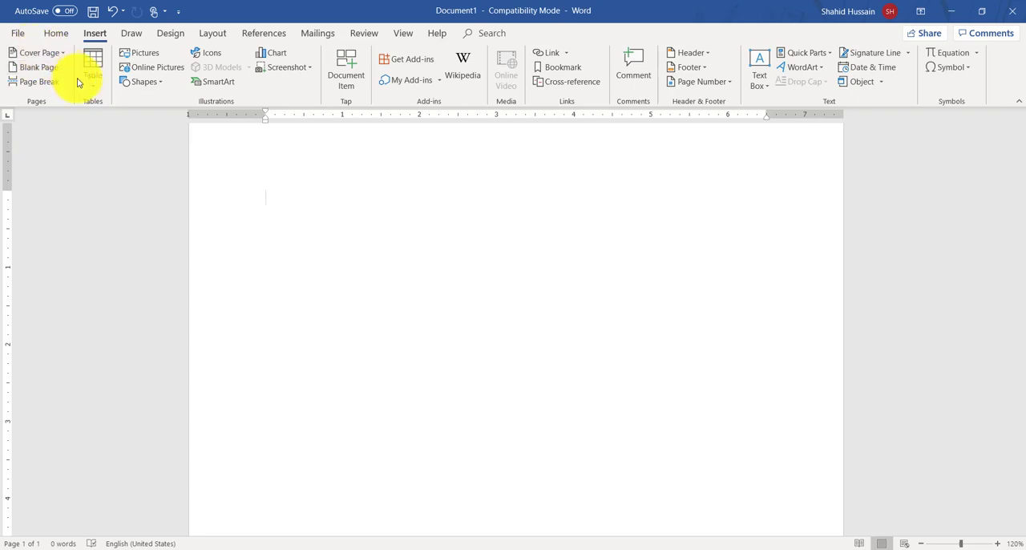
Step: Insert a table with five columns and six rows at the start of the blank page
{"action": "left_click", "coordinate": [93, 80]}
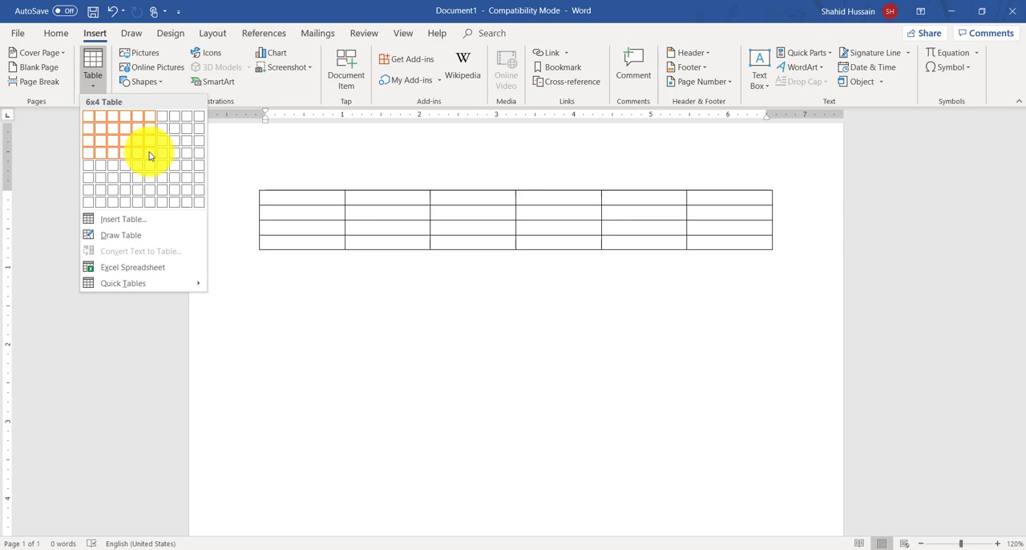
{"action": "left_click", "coordinate": [277, 238]}
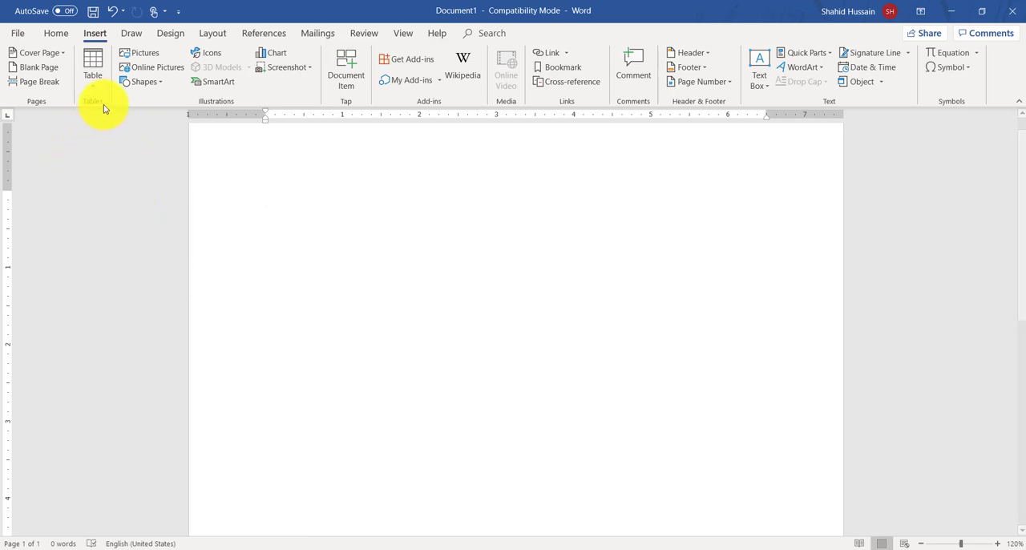
{"action": "left_click", "coordinate": [93, 80]}
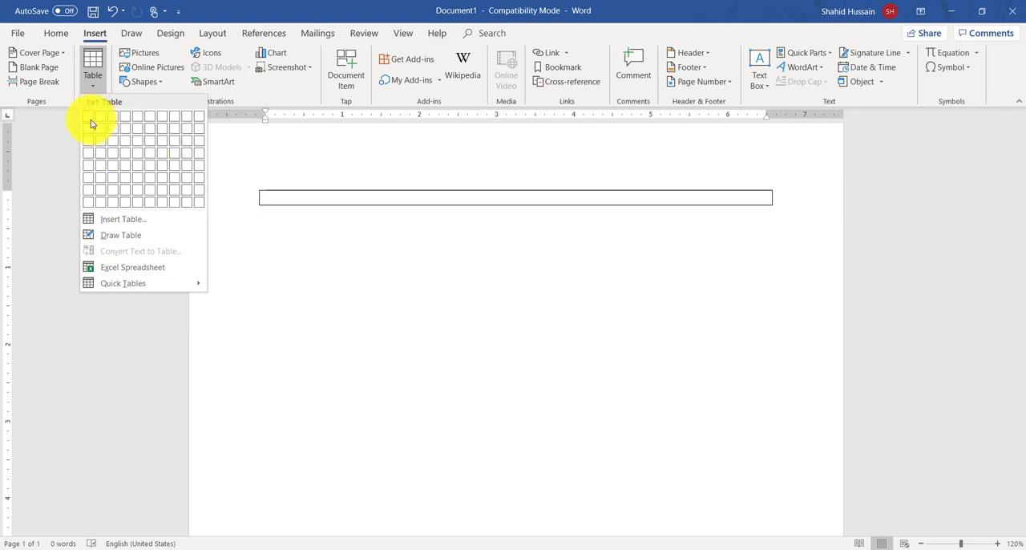
{"action": "left_click", "coordinate": [134, 182]}
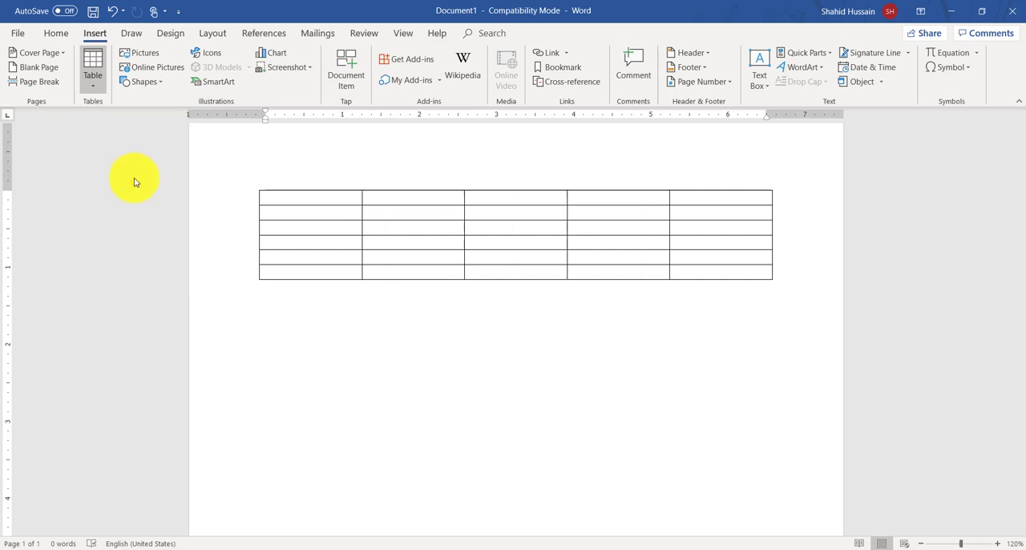
{"action": "left_click", "coordinate": [296, 170]}
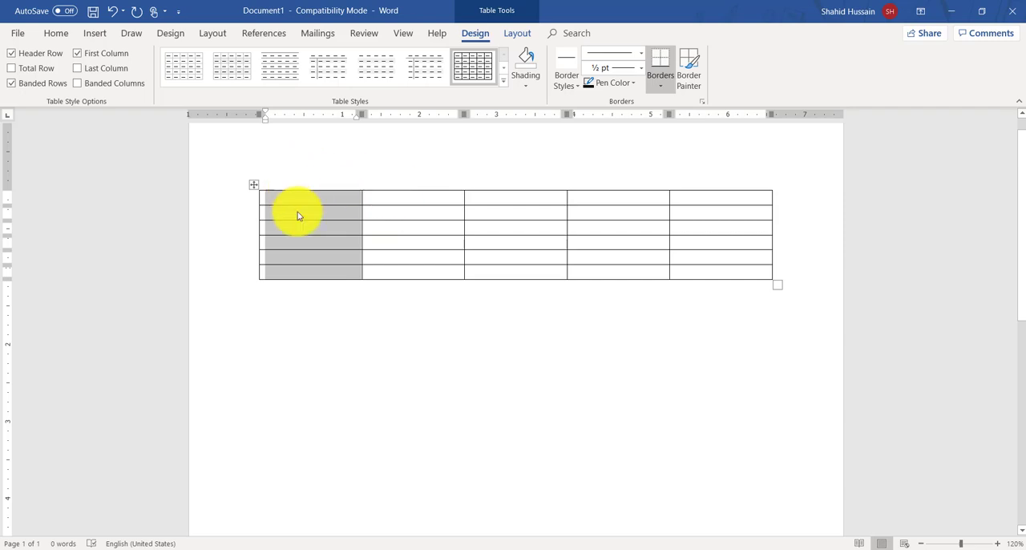
{"action": "left_click", "coordinate": [296, 183]}
{"action": "double_click", "coordinate": [291, 147]}
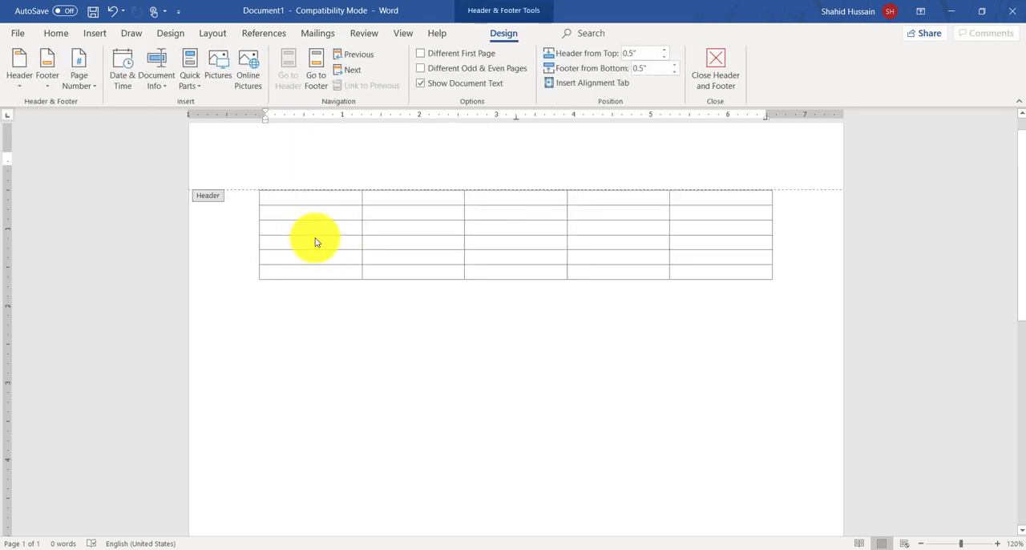
{"action": "double_click", "coordinate": [318, 361]}
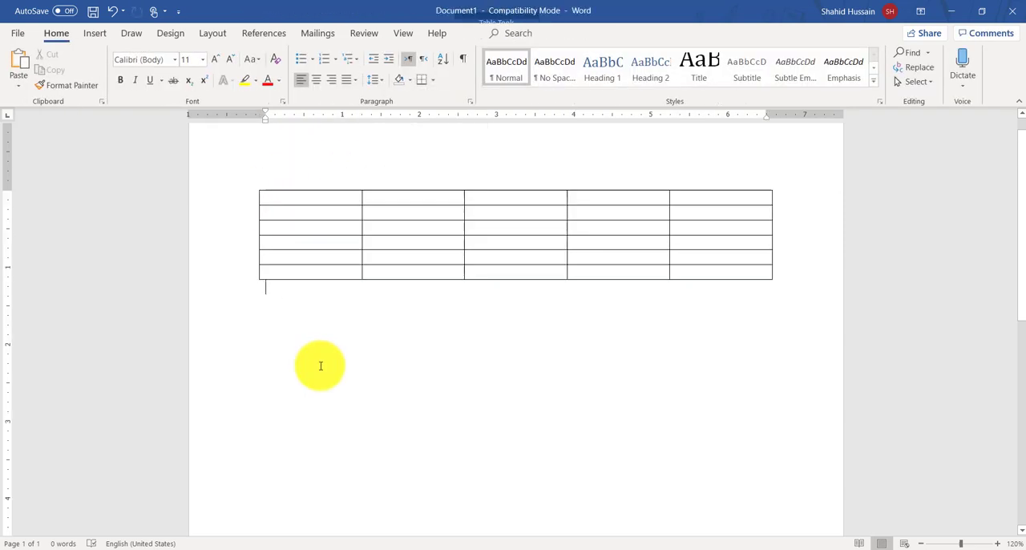
{"action": "double_click", "coordinate": [301, 181]}
{"action": "double_click", "coordinate": [312, 294]}
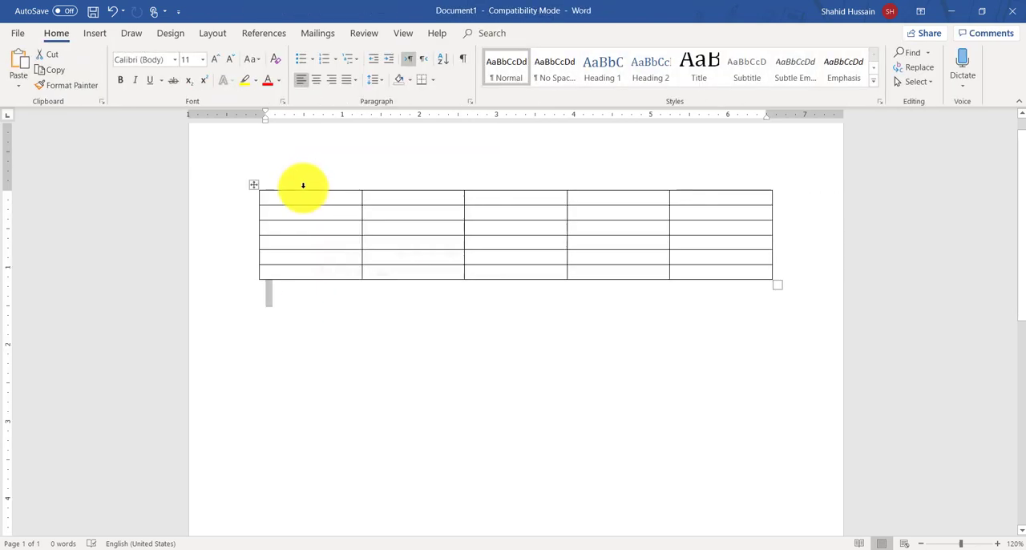
{"action": "left_click", "coordinate": [303, 183]}
{"action": "double_click", "coordinate": [303, 183]}
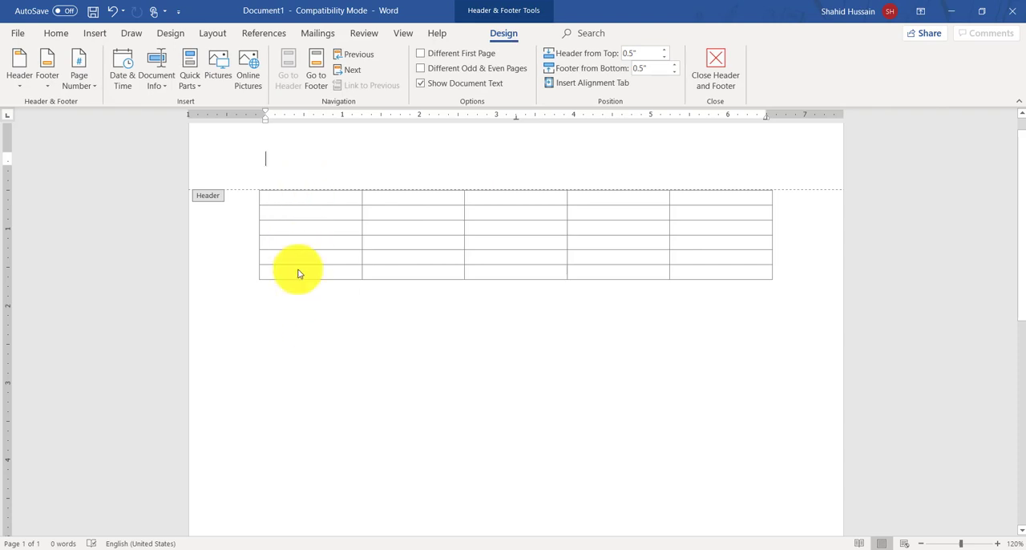
{"action": "left_click", "coordinate": [301, 282]}
{"action": "double_click", "coordinate": [301, 282]}
Step: Select individual whole columns of the table one after another, from the first column to the last, and clear the selection
{"action": "left_click", "coordinate": [295, 184]}
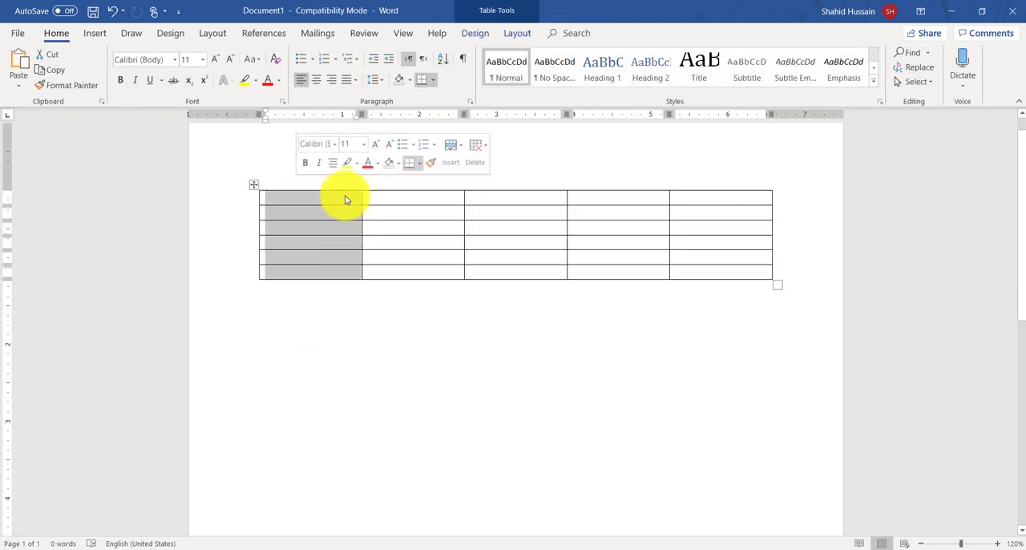
{"action": "left_click", "coordinate": [373, 182]}
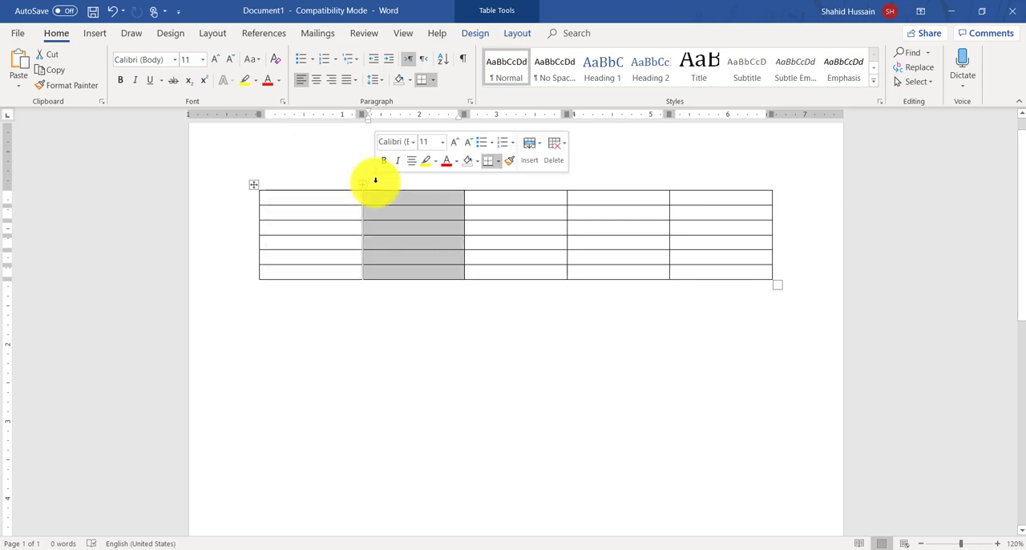
{"action": "left_click", "coordinate": [513, 182]}
{"action": "double_click", "coordinate": [594, 174]}
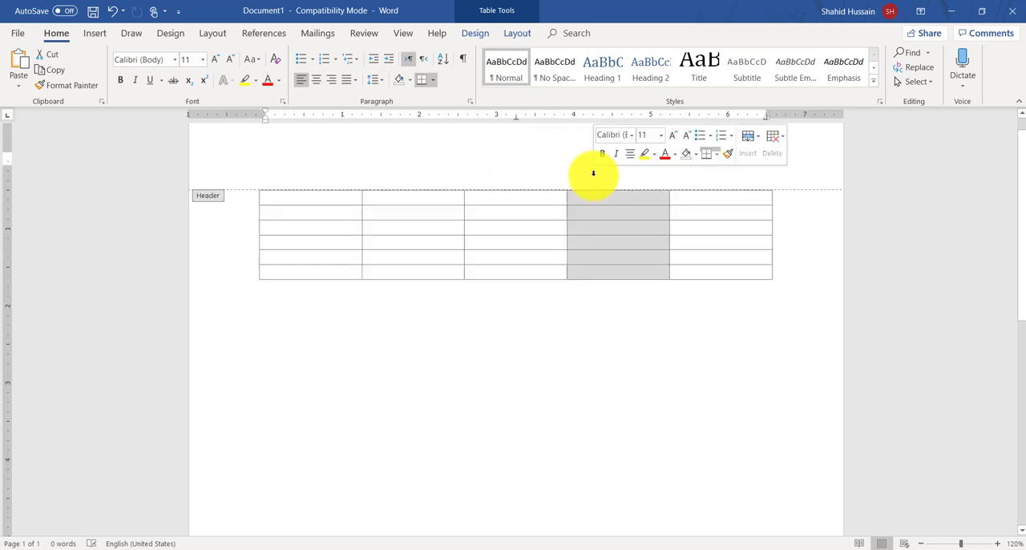
{"action": "double_click", "coordinate": [791, 353]}
{"action": "left_click", "coordinate": [725, 174]}
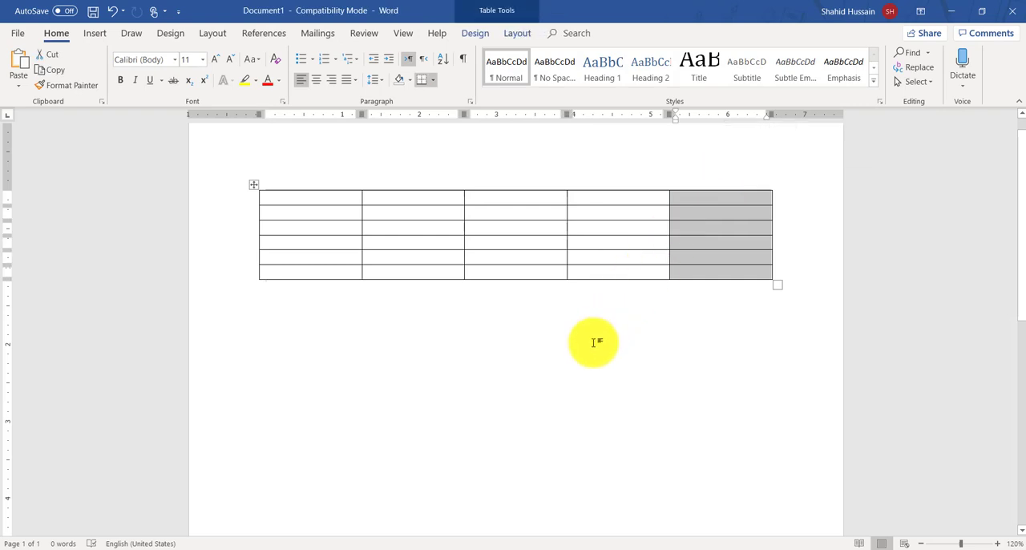
{"action": "double_click", "coordinate": [593, 342]}
{"action": "left_click_drag", "start_coordinate": [286, 196], "coordinate": [702, 195]}
{"action": "left_click", "coordinate": [701, 195]}
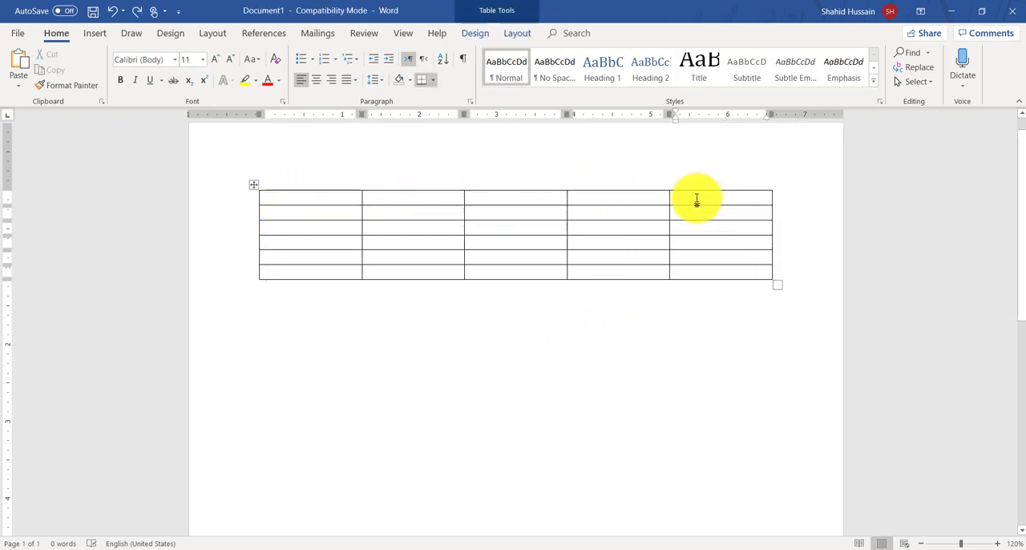
{"action": "double_click", "coordinate": [274, 165]}
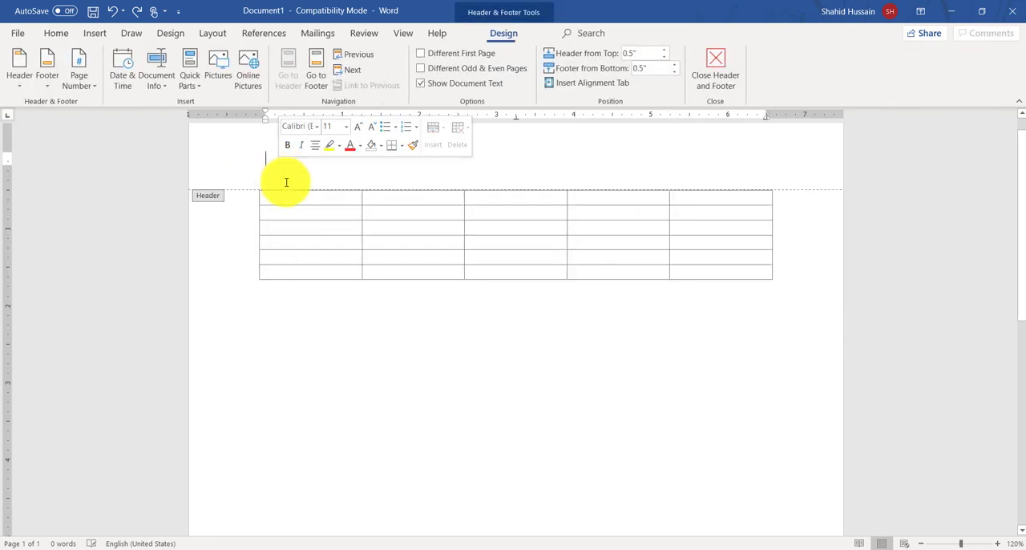
{"action": "double_click", "coordinate": [337, 447]}
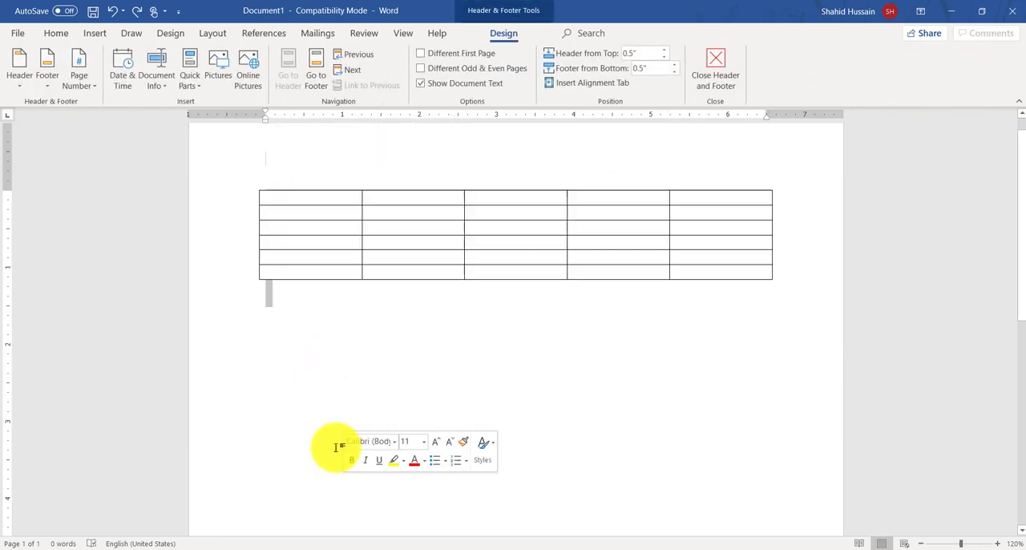
Step: Fill the table's first row with Name, Eng, Maths, Sci and Total, and the second with a person's name, 45, 85, 65 and 455
{"action": "left_click", "coordinate": [289, 197]}
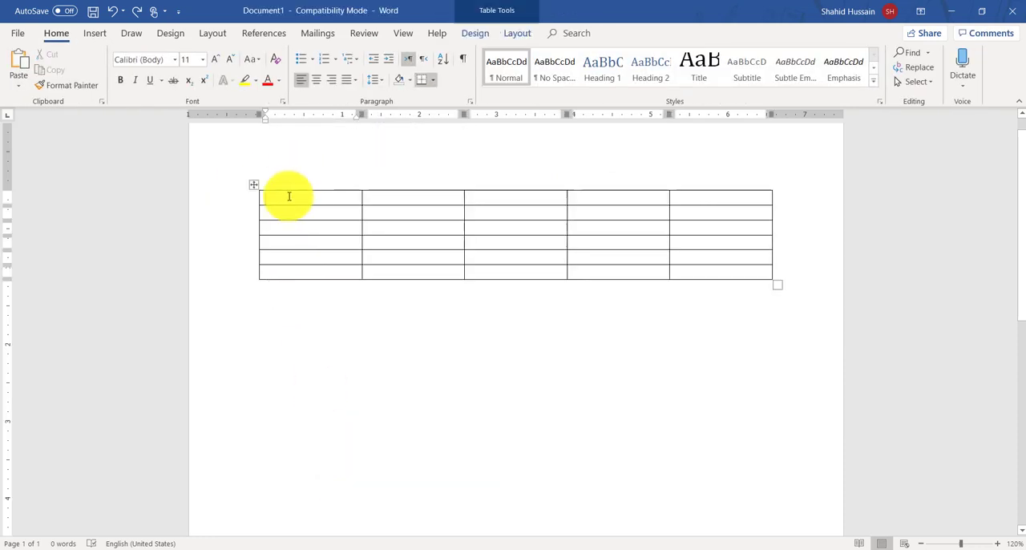
{"action": "type", "text": "name"}
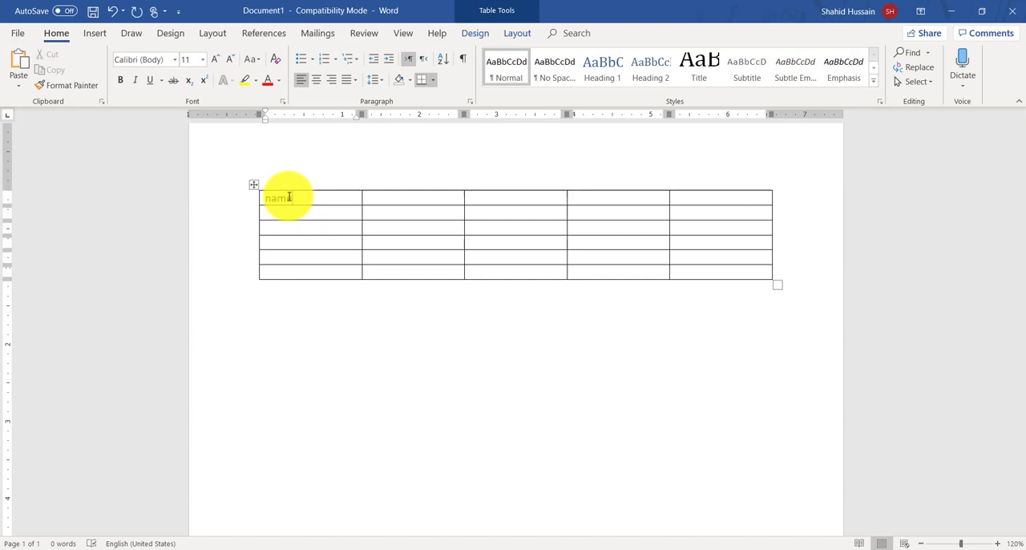
{"action": "key", "text": "Return"}
{"action": "key", "text": "Tab"}
{"action": "type", "text": "en"}
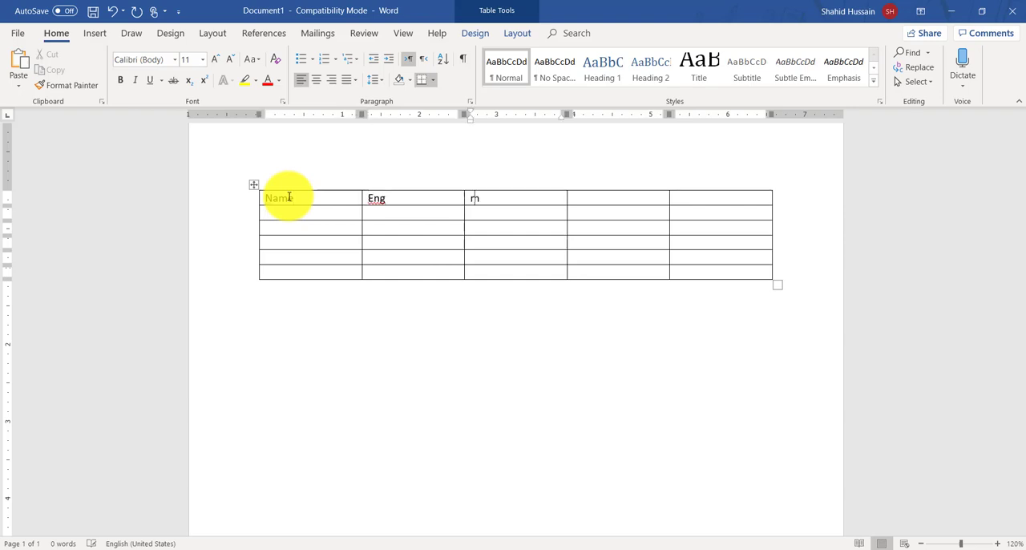
{"action": "type", "text": "o"}
{"action": "key", "text": "Tab"}
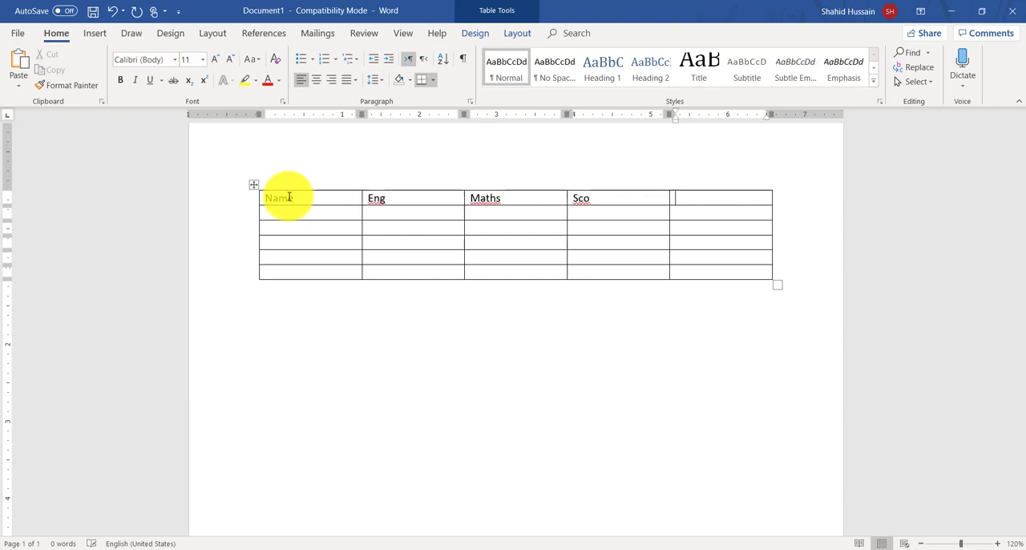
{"action": "key", "text": "shift+Tab"}
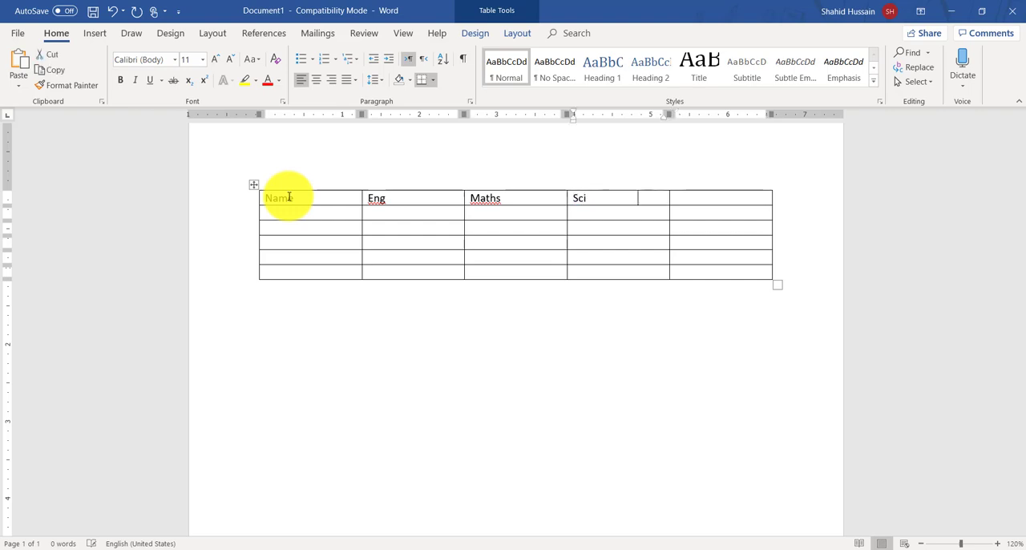
{"action": "key", "text": "Tab"}
{"action": "type", "text": "tot"}
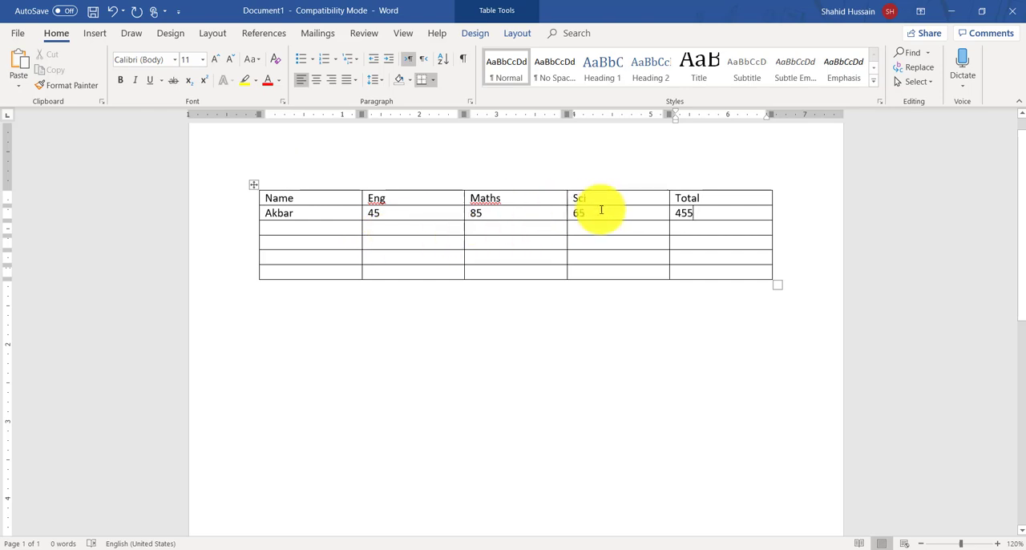
Step: Enter another person's first name in the Name column of the third table row
{"action": "double_click", "coordinate": [295, 164]}
{"action": "double_click", "coordinate": [291, 337]}
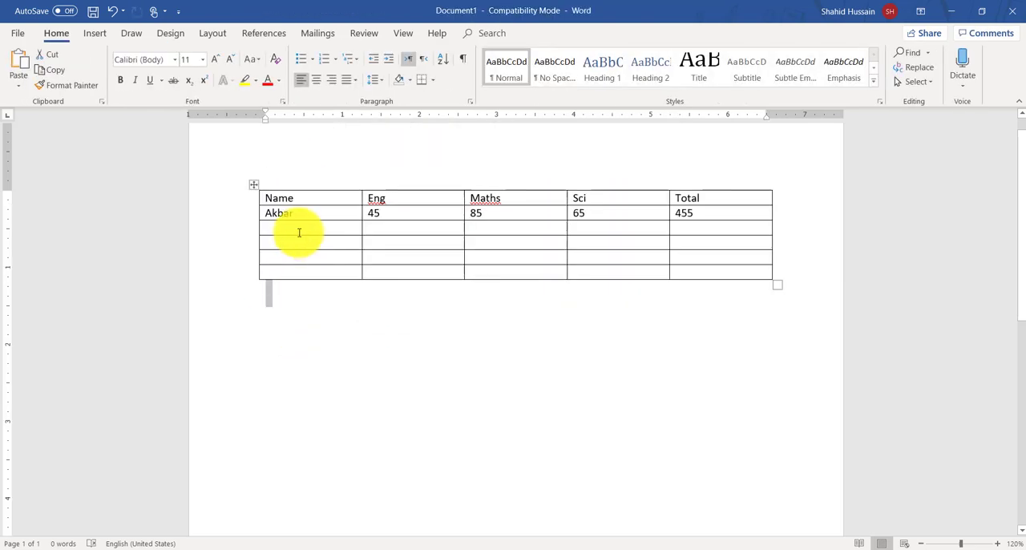
{"action": "left_click", "coordinate": [297, 229]}
{"action": "type", "text": "wahid"}
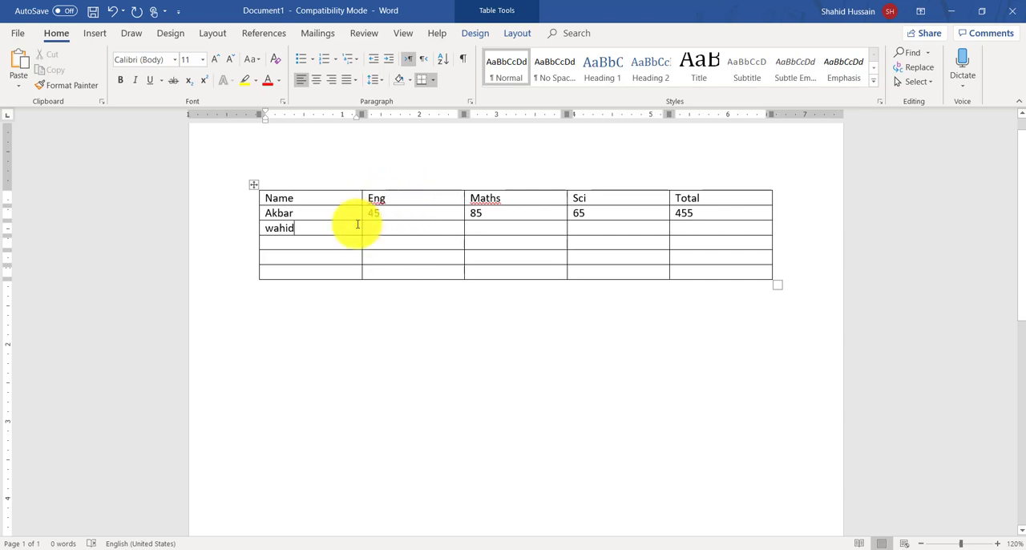
Step: Demonstrate selecting the Name and Eng columns together, and selecting across the cells of the first data row
{"action": "left_click_drag", "start_coordinate": [309, 187], "coordinate": [394, 181]}
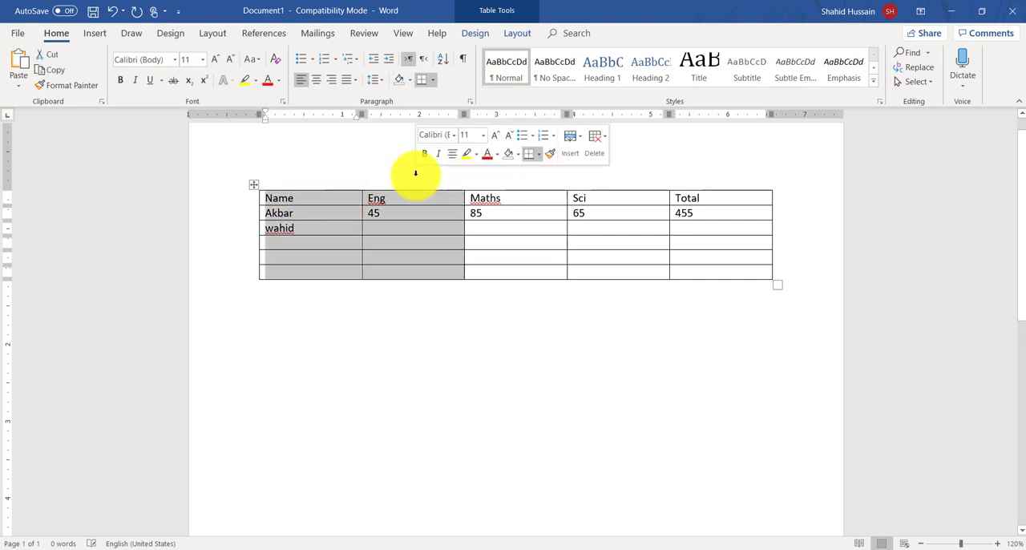
{"action": "left_click", "coordinate": [416, 173]}
{"action": "left_click_drag", "start_coordinate": [307, 210], "coordinate": [723, 210]}
{"action": "left_click", "coordinate": [723, 210]}
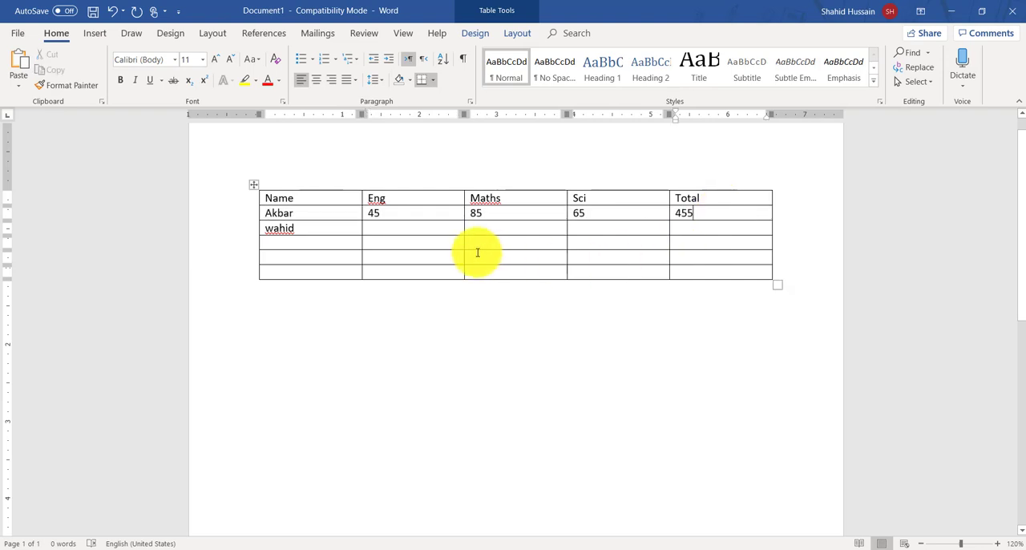
{"action": "left_click_drag", "start_coordinate": [329, 214], "coordinate": [421, 212]}
{"action": "left_click_drag", "start_coordinate": [502, 211], "coordinate": [644, 205]}
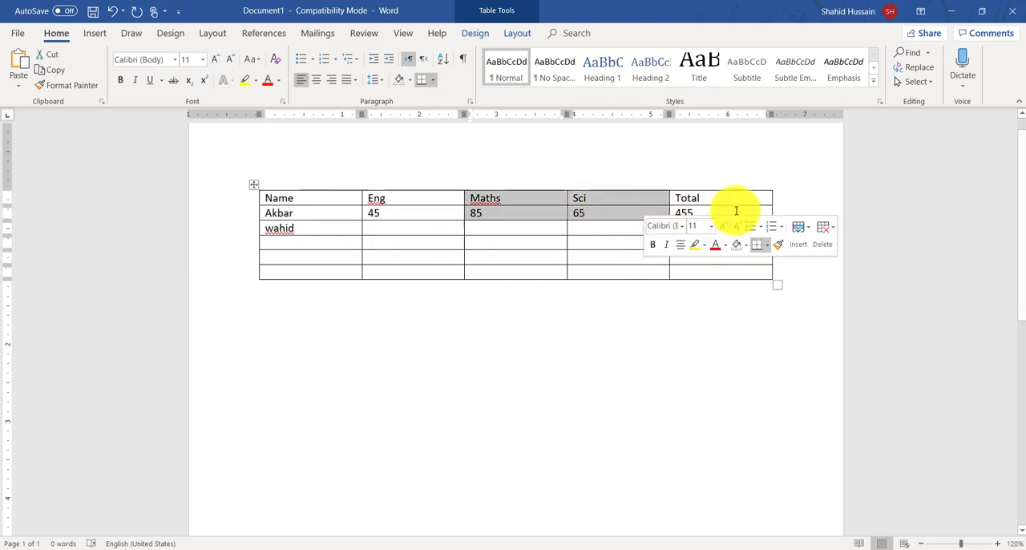
{"action": "left_click", "coordinate": [677, 214]}
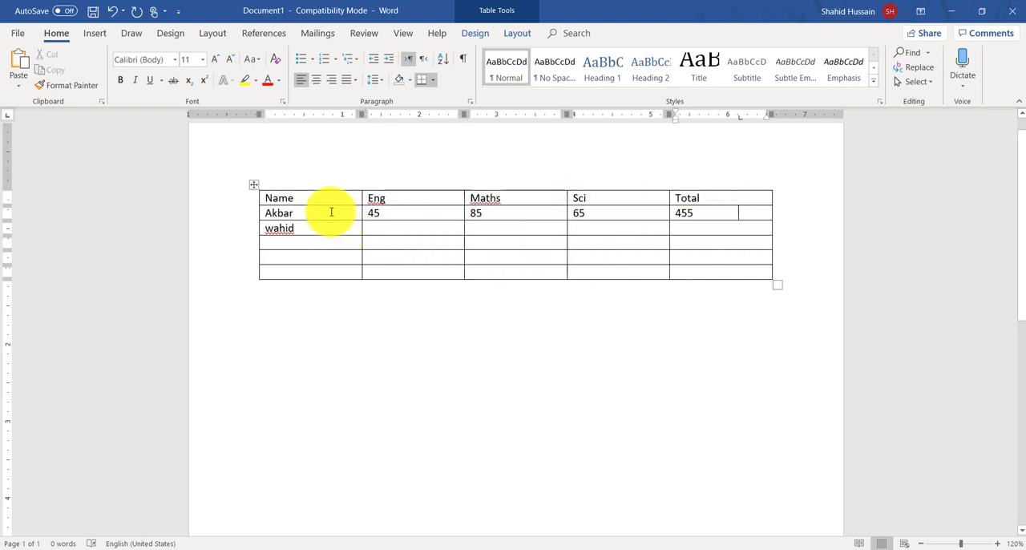
{"action": "left_click_drag", "start_coordinate": [330, 211], "coordinate": [610, 216]}
{"action": "left_click", "coordinate": [609, 215]}
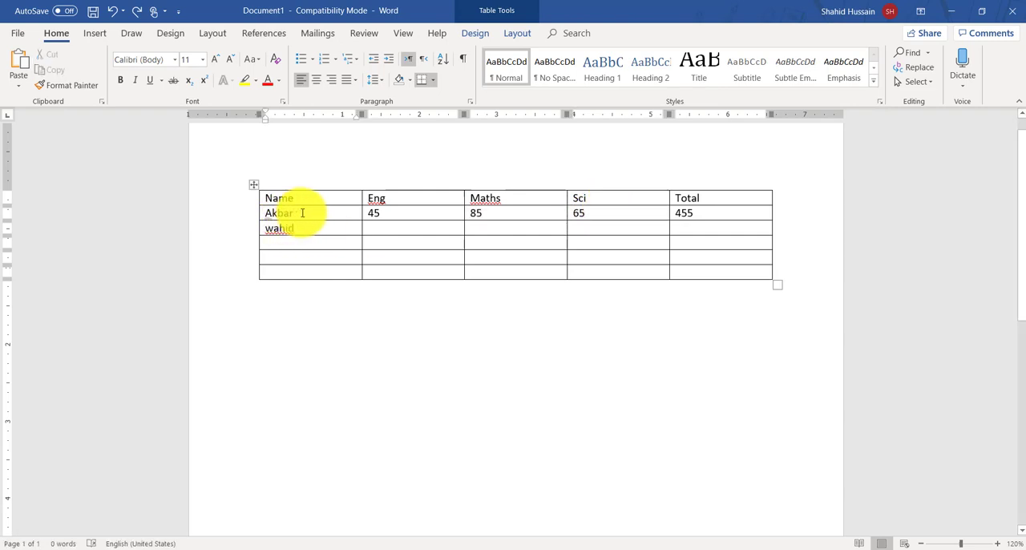
{"action": "left_click_drag", "start_coordinate": [304, 213], "coordinate": [687, 213]}
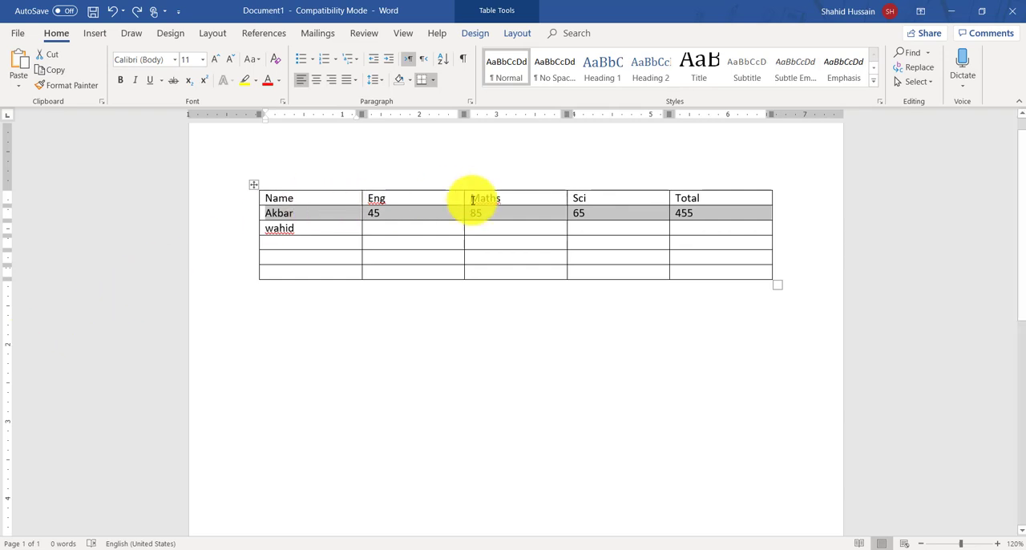
Step: Enter 45 in the Eng, Maths and Sci cells of the second data row
{"action": "left_click", "coordinate": [396, 234]}
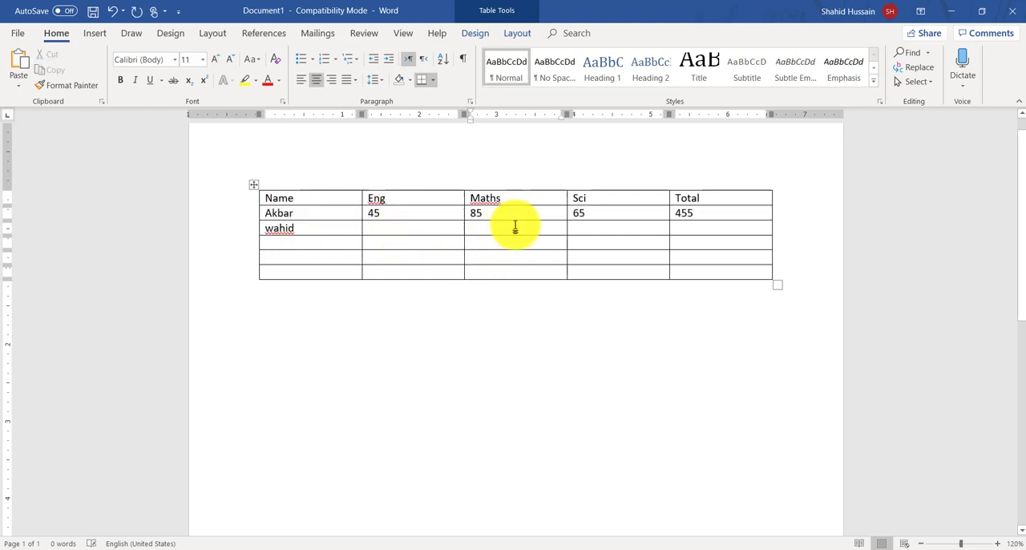
{"action": "type", "text": "45"}
{"action": "key", "text": "Tab"}
{"action": "type", "text": "45"}
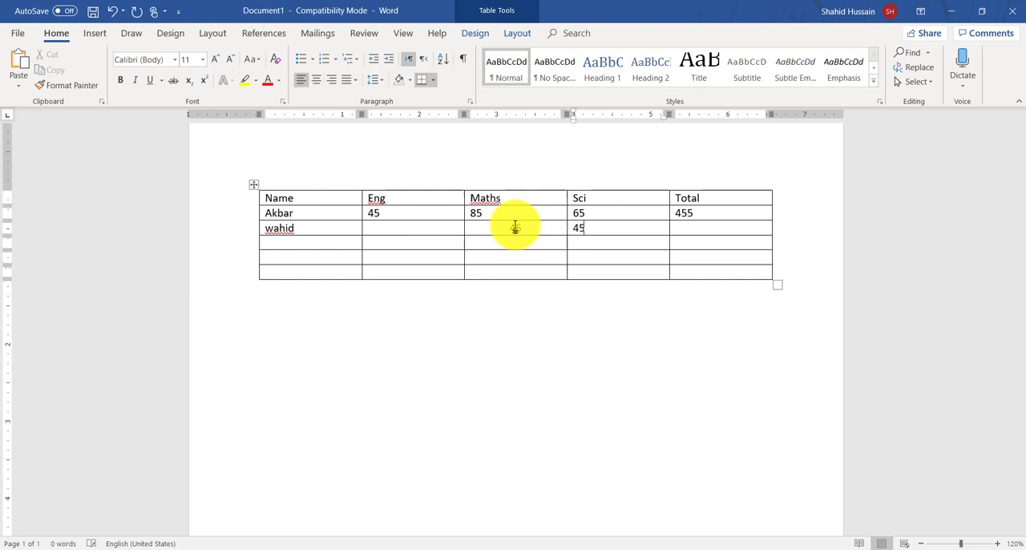
{"action": "key", "text": "shift+Tab"}
{"action": "key", "text": "shift+Tab"}
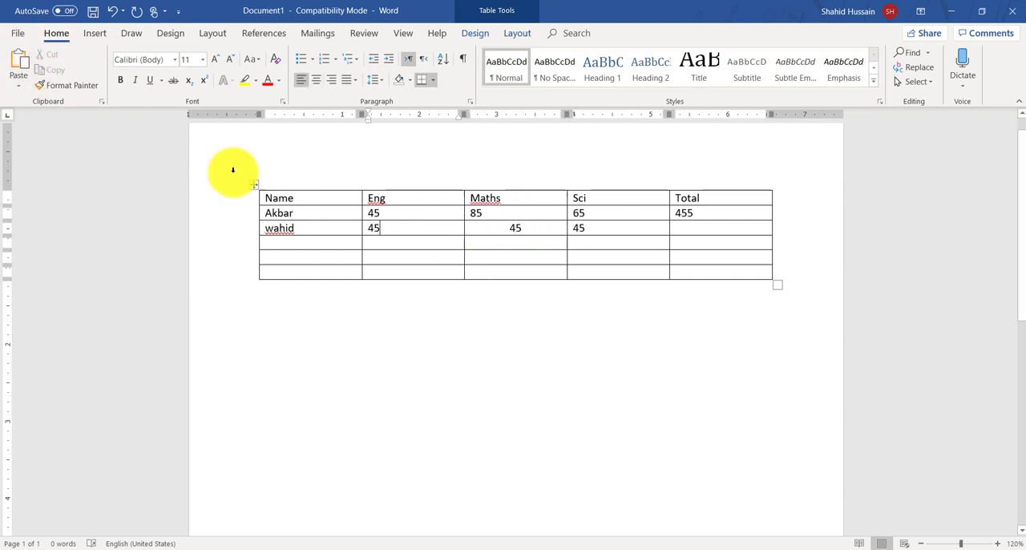
Step: Demonstrate selecting single columns, the heading row, the first data row and a single cell, and clear the selection below the table
{"action": "left_click", "coordinate": [309, 189]}
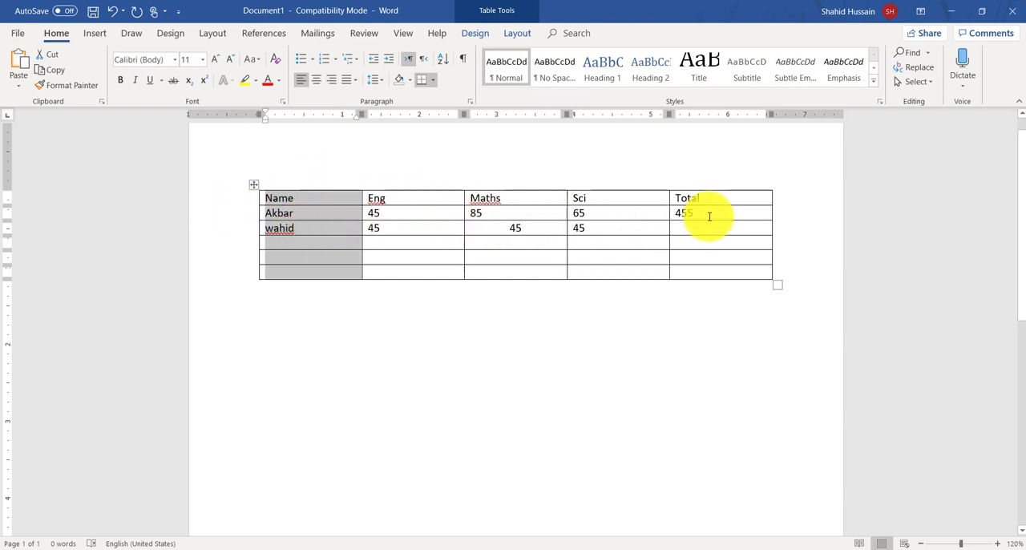
{"action": "left_click", "coordinate": [442, 242]}
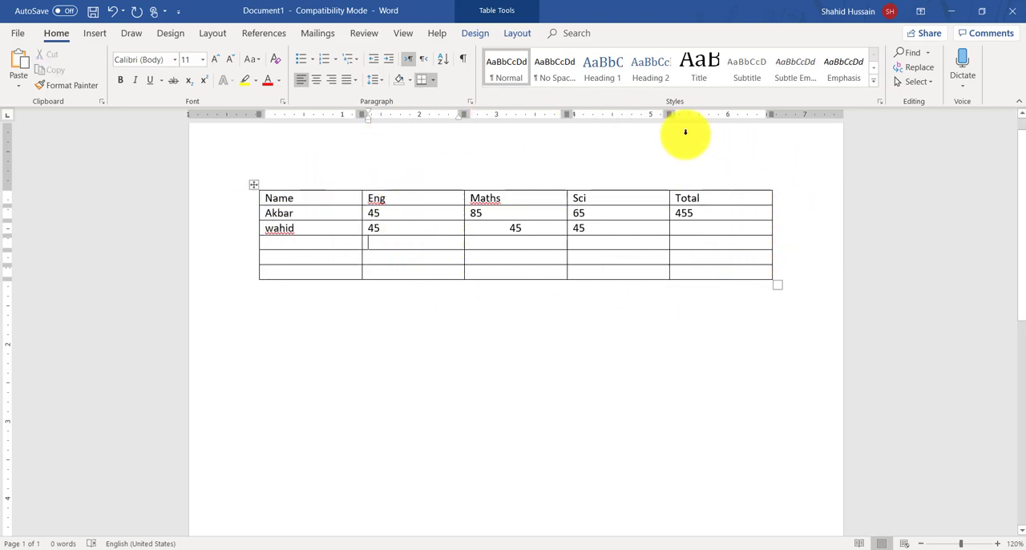
{"action": "left_click", "coordinate": [325, 162]}
{"action": "left_click", "coordinate": [399, 162]}
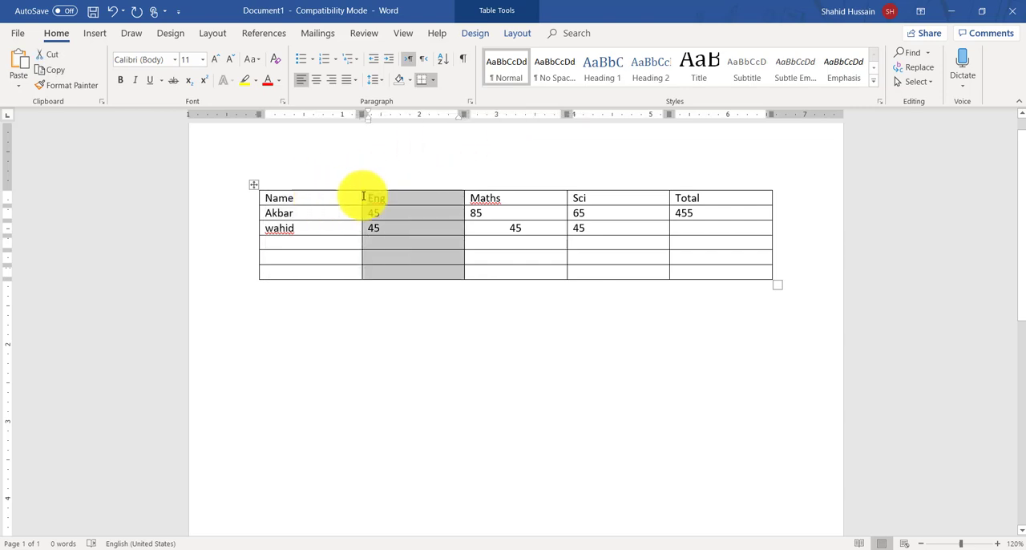
{"action": "left_click_drag", "start_coordinate": [366, 200], "coordinate": [728, 190]}
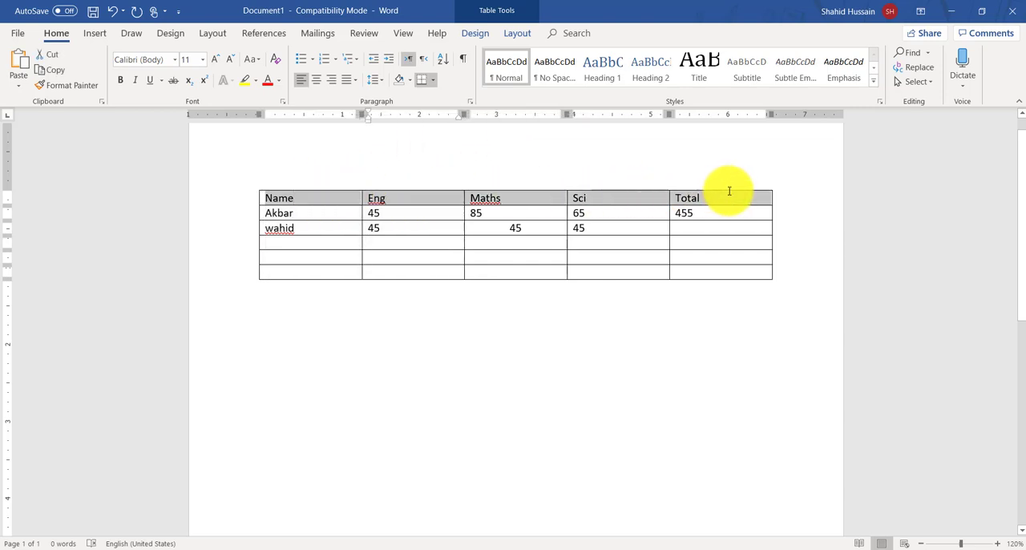
{"action": "left_click", "coordinate": [257, 212]}
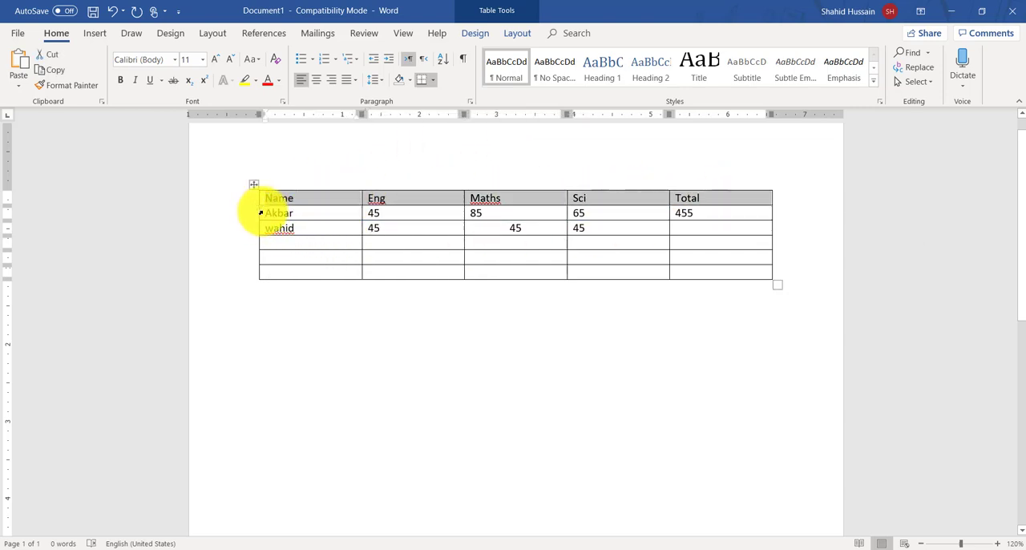
{"action": "left_click", "coordinate": [397, 214]}
{"action": "left_click", "coordinate": [257, 230]}
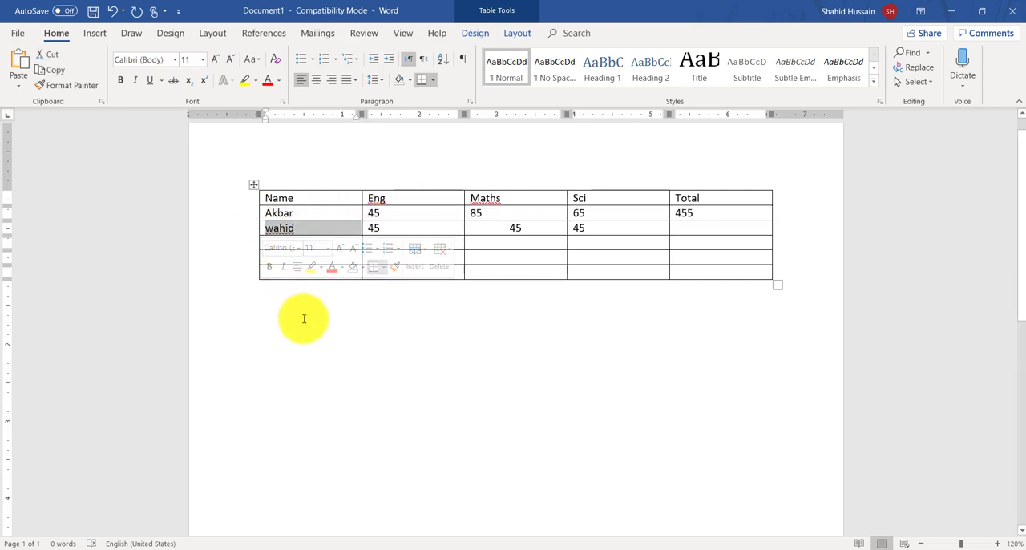
{"action": "left_click", "coordinate": [318, 334]}
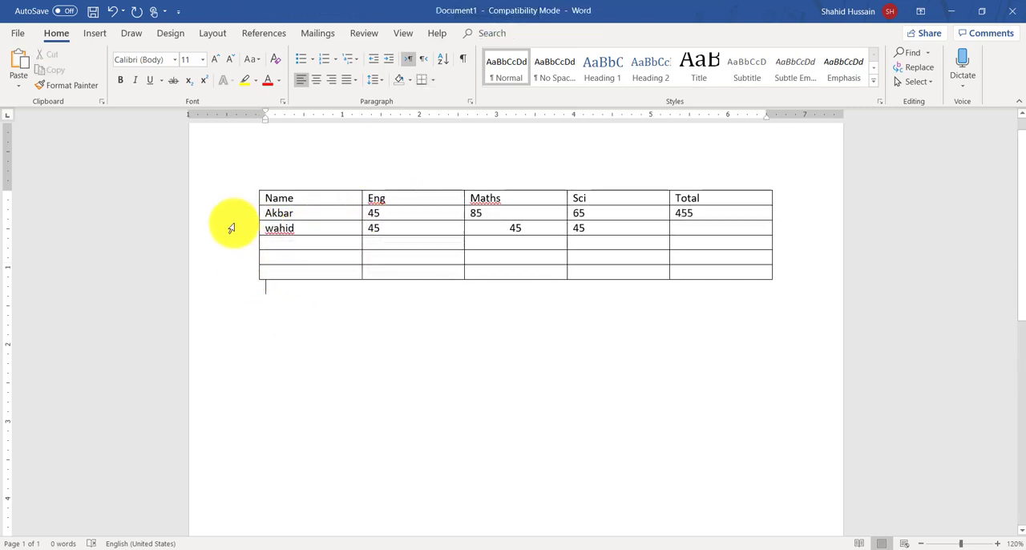
Step: Insert a second table with five columns and eight rows below the first one
{"action": "left_click", "coordinate": [95, 33]}
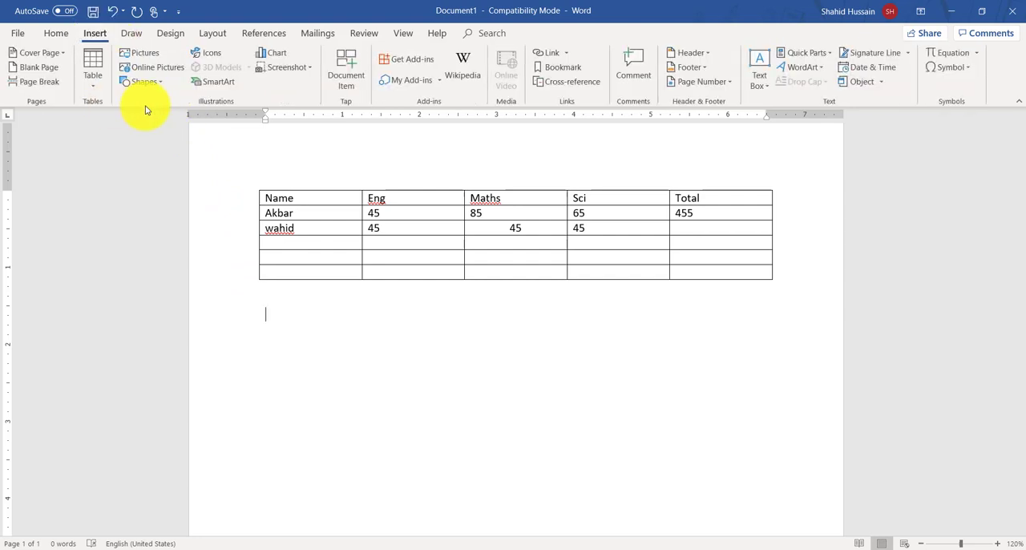
{"action": "left_click", "coordinate": [100, 81]}
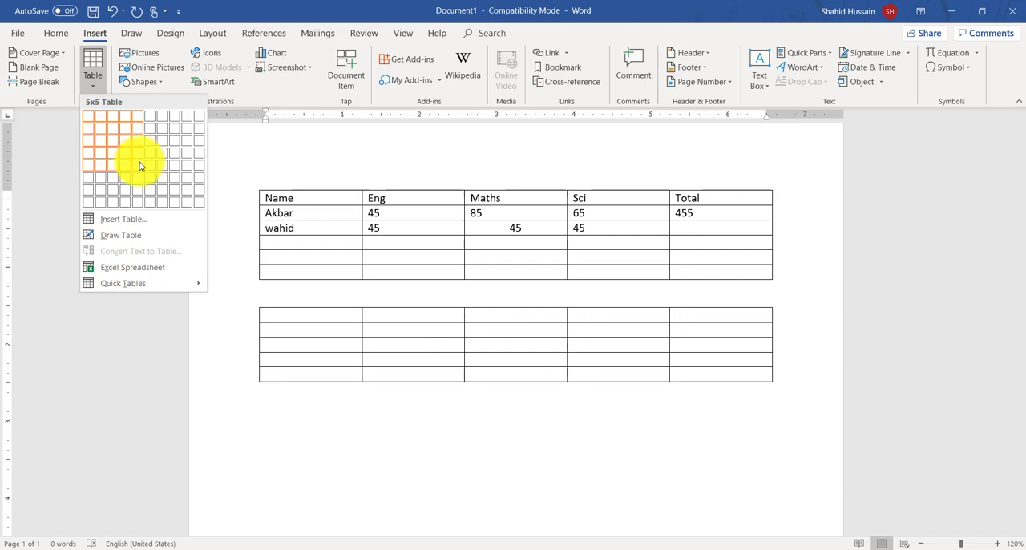
{"action": "left_click", "coordinate": [138, 204]}
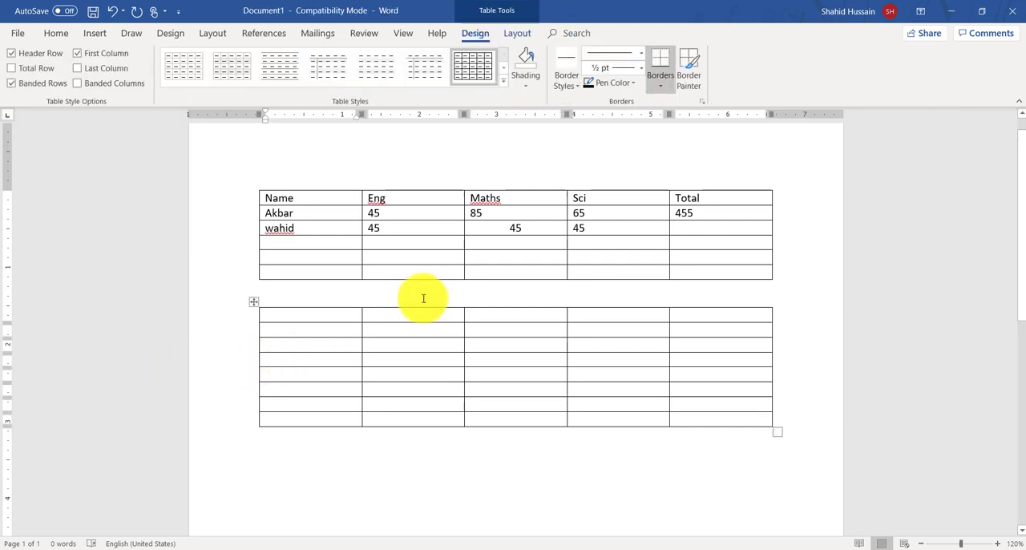
Step: Delete both tables from the document and insert a new table with four columns and three rows
{"action": "key", "text": "ctrl+a"}
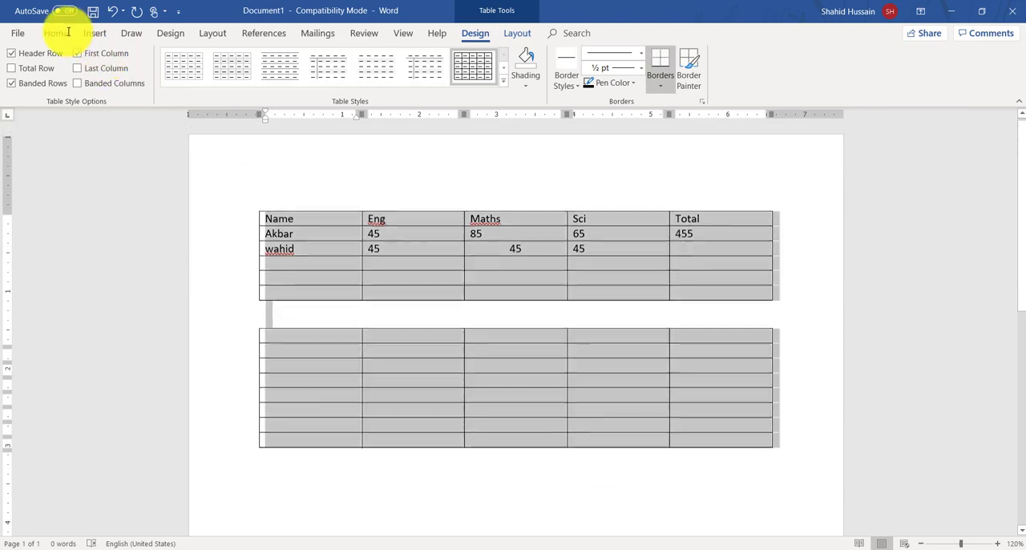
{"action": "key", "text": "Delete"}
{"action": "left_click", "coordinate": [93, 33]}
{"action": "left_click", "coordinate": [92, 77]}
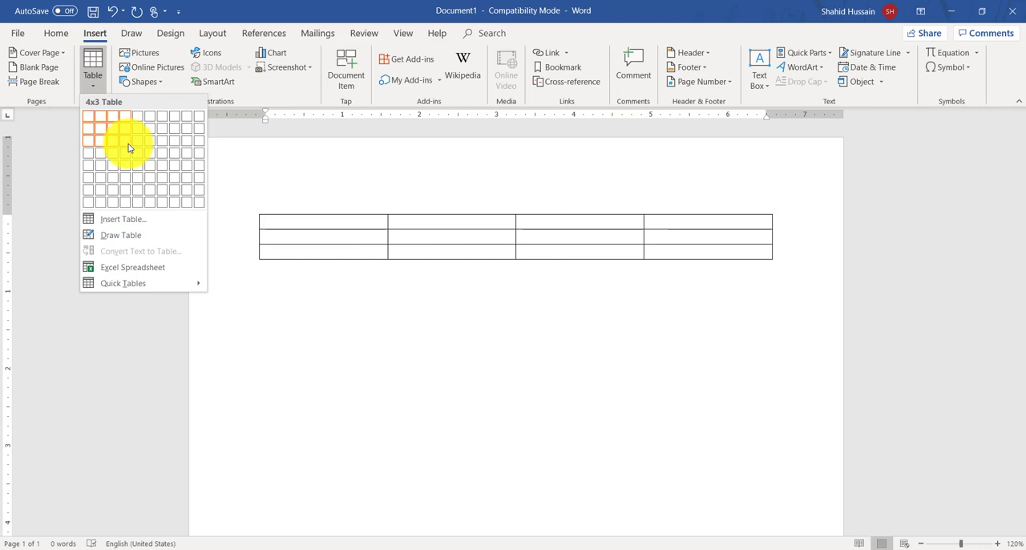
{"action": "left_click", "coordinate": [128, 148]}
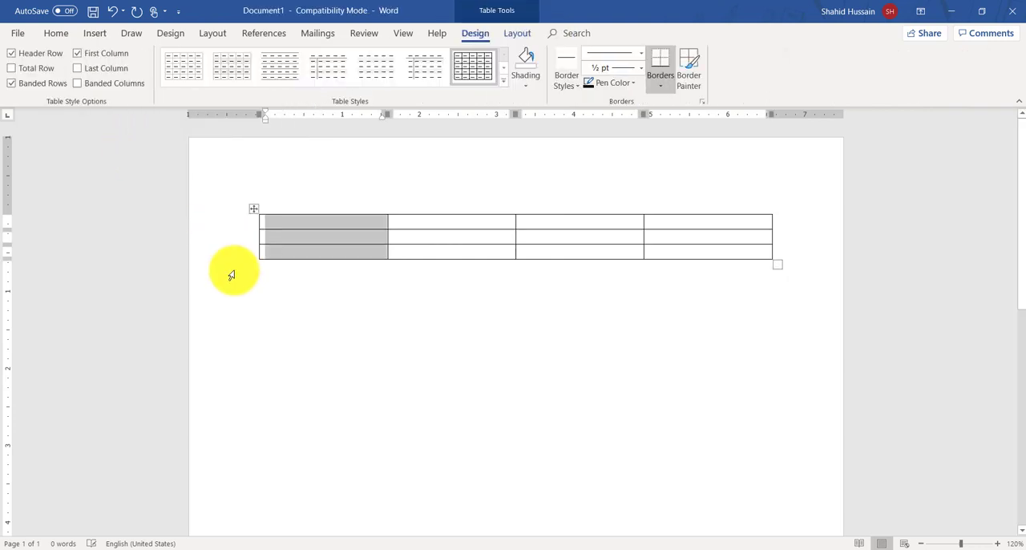
Step: Fill the new table's first row with the headings Name, Surname, Age and Course
{"action": "left_click", "coordinate": [294, 233]}
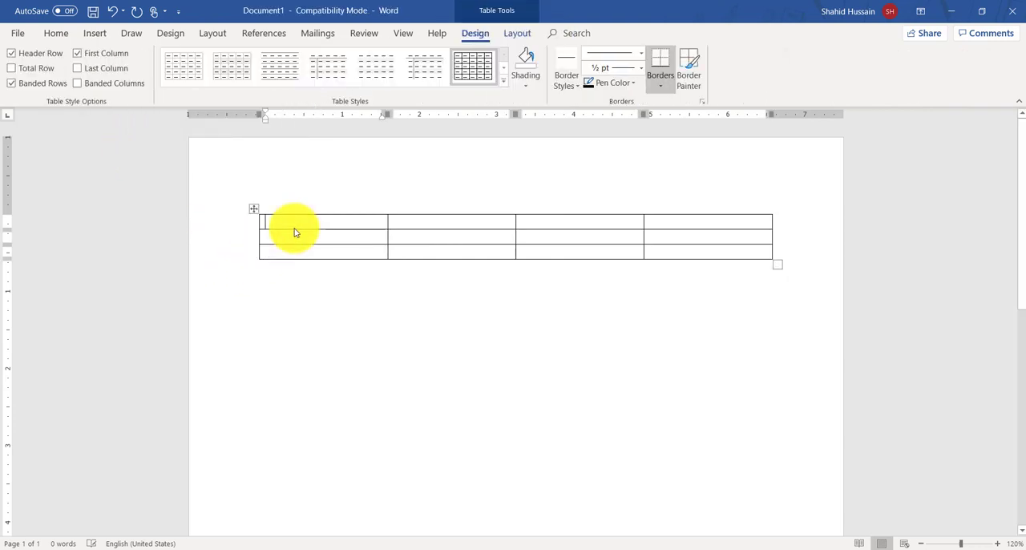
{"action": "type", "text": "name"}
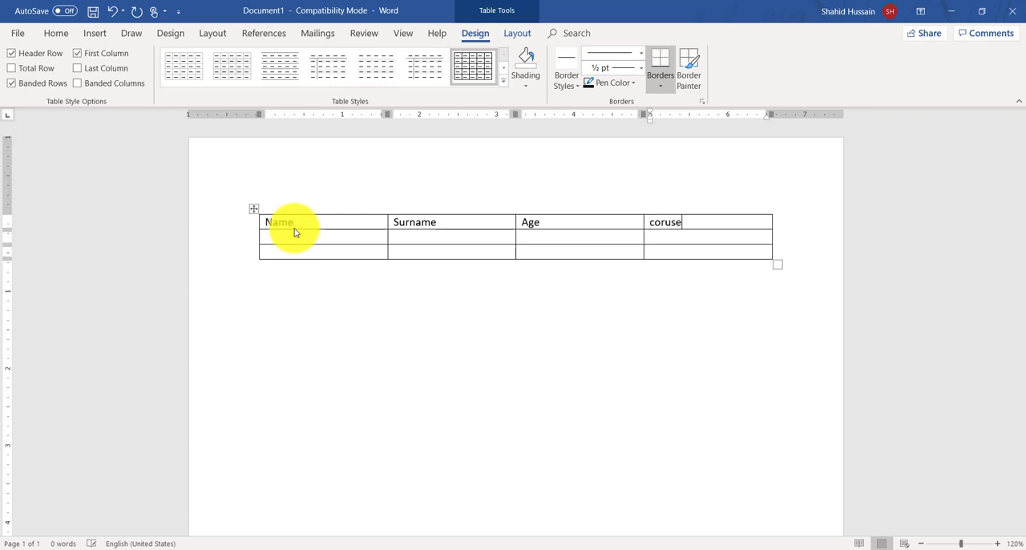
{"action": "type", "text": "urse"}
Step: Fill the two data rows with each person's name and surname, using 22 and Database for the first, 12 and Web Design for the second
{"action": "key", "text": "Tab"}
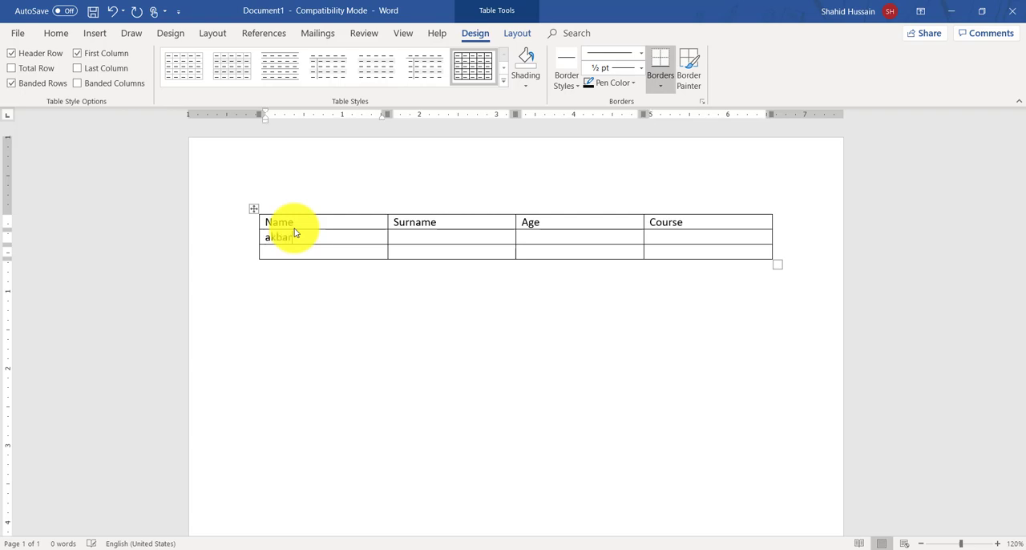
{"action": "type", "text": "a"}
{"action": "type", "text": "sad"}
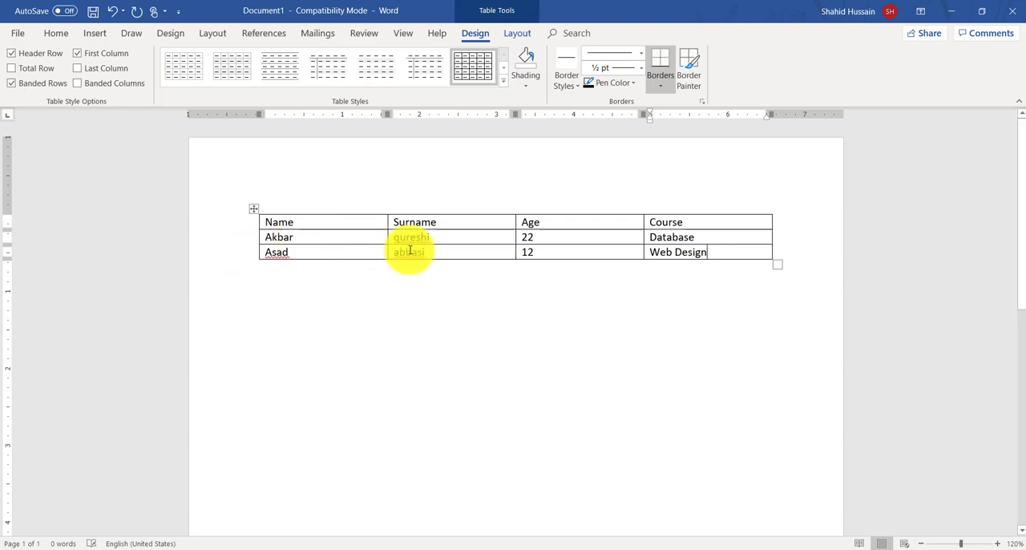
Step: Select the Name, Surname and Age columns one at a time, and select the first data row for comparison
{"action": "left_click", "coordinate": [338, 199]}
{"action": "left_click", "coordinate": [461, 202]}
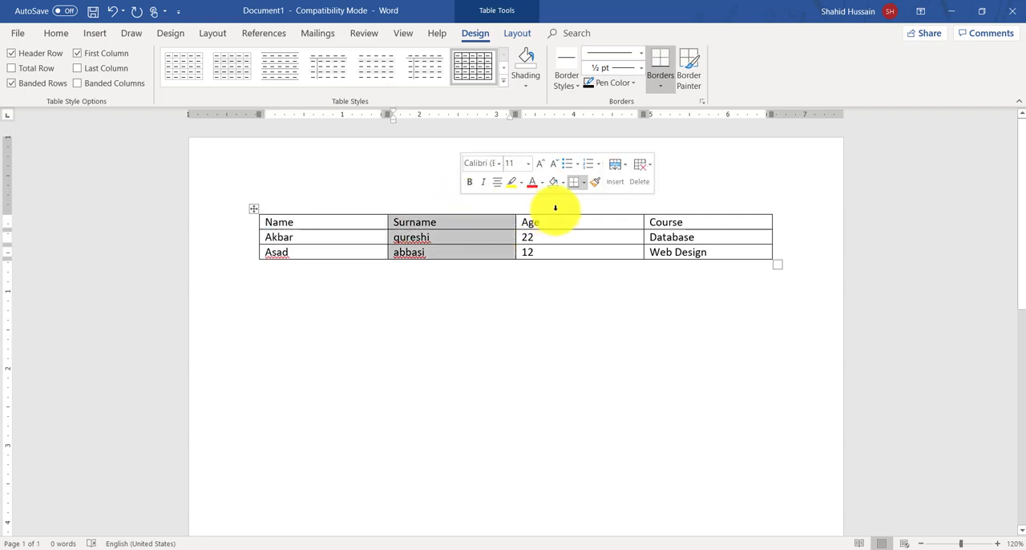
{"action": "left_click", "coordinate": [554, 208]}
{"action": "left_click", "coordinate": [308, 218]}
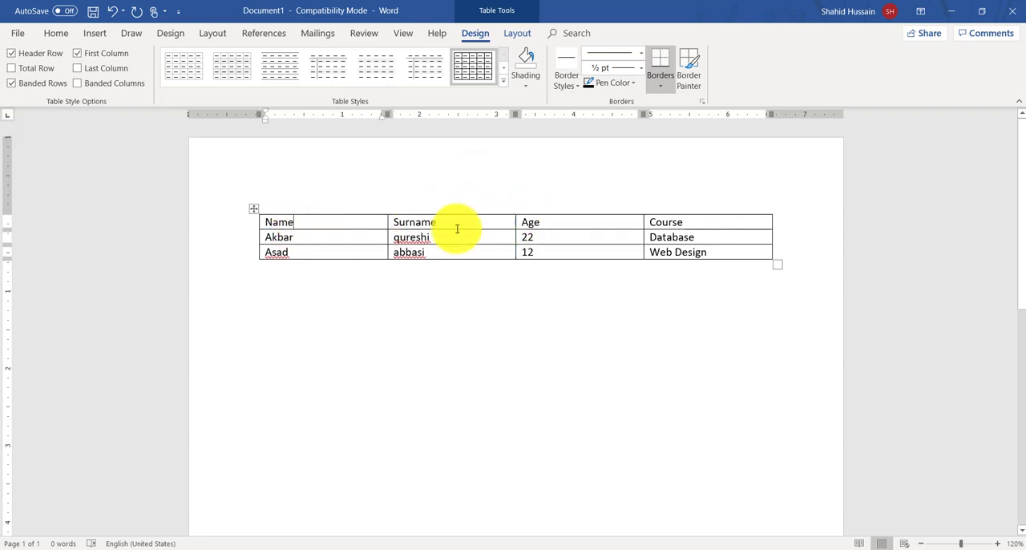
{"action": "left_click", "coordinate": [261, 237]}
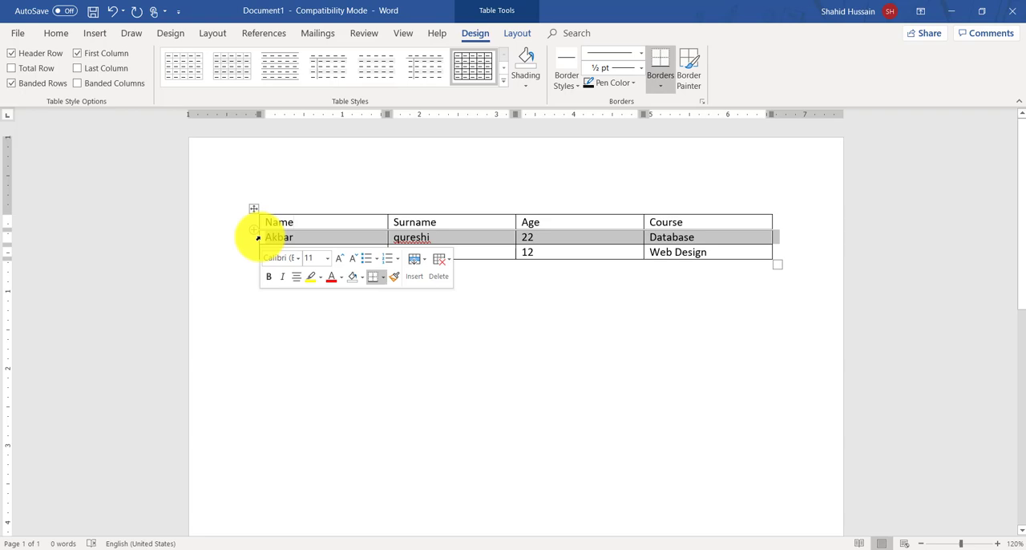
{"action": "left_click", "coordinate": [336, 222]}
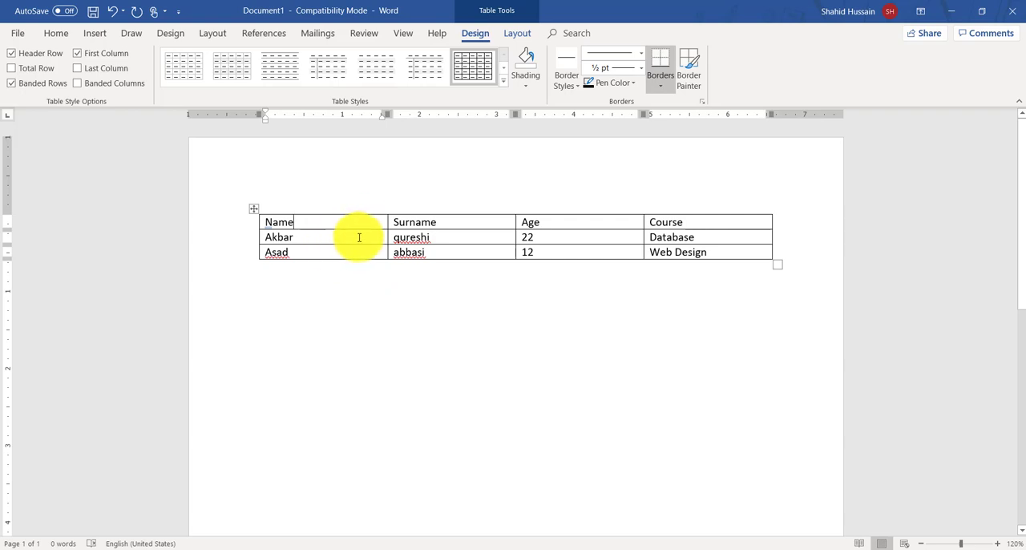
{"action": "left_click", "coordinate": [488, 251]}
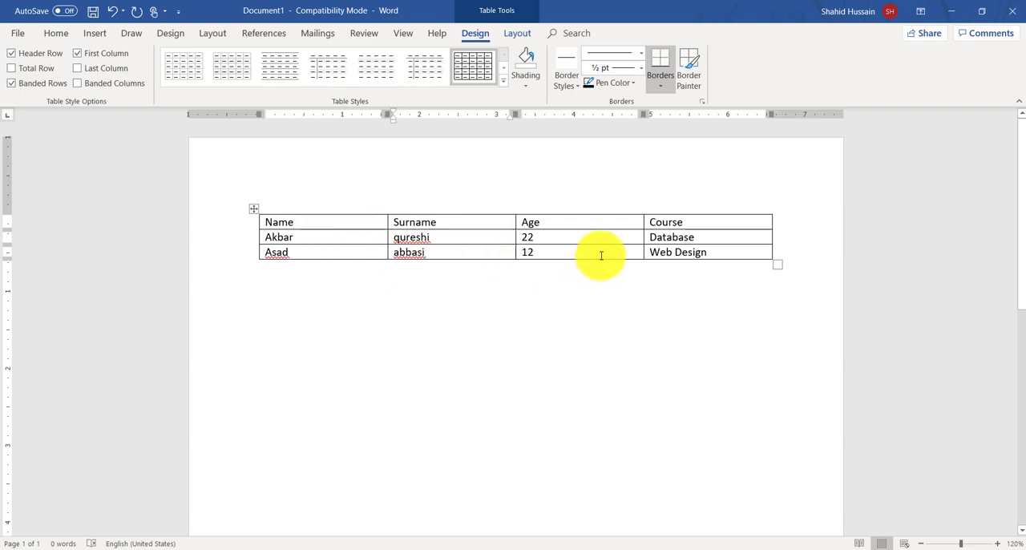
Step: Try adding blank lines after Web Design in the table's last cell, and remove them again
{"action": "left_click", "coordinate": [723, 255]}
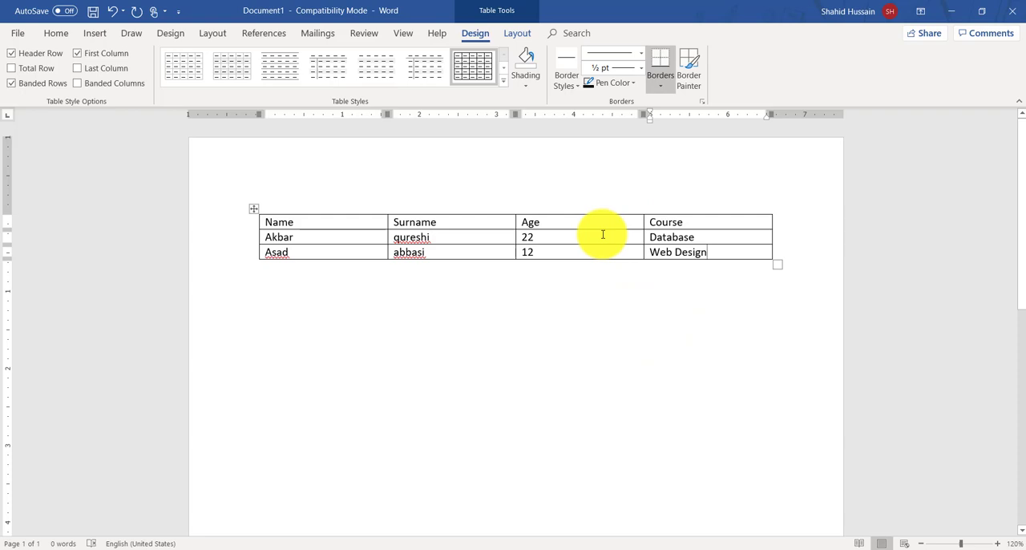
{"action": "key", "text": "Return"}
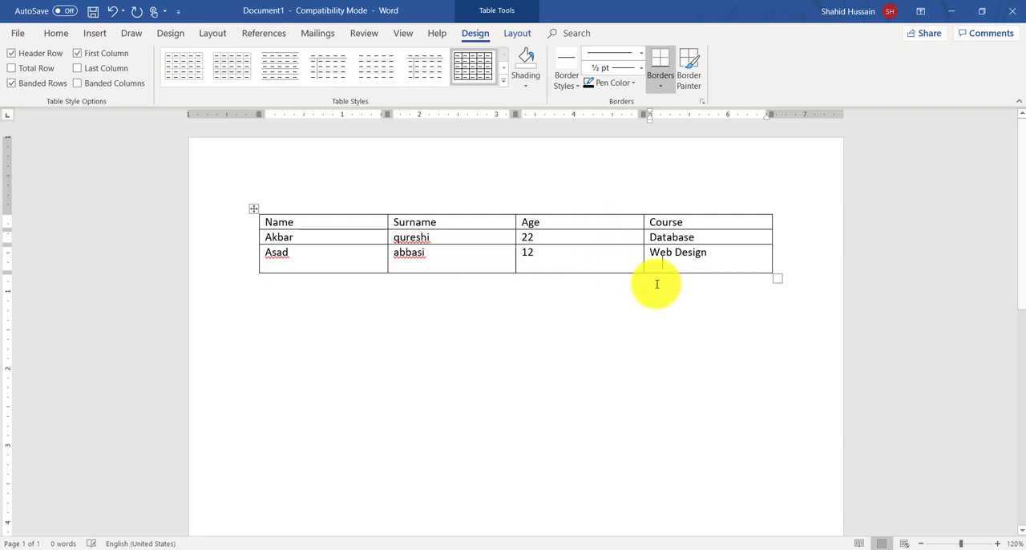
{"action": "key", "text": "Return"}
{"action": "key", "text": "Return"}
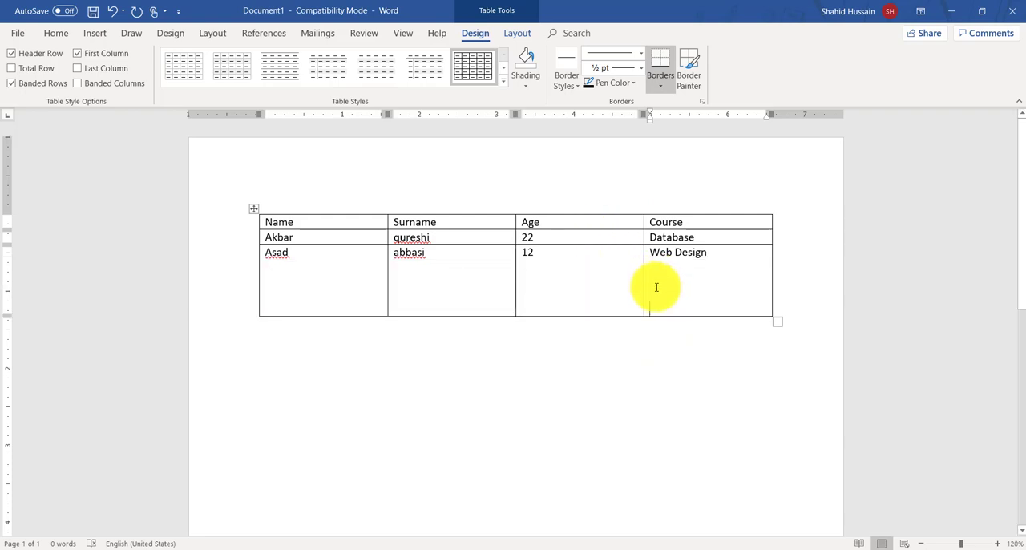
{"action": "key", "text": "BackSpace"}
{"action": "key", "text": "BackSpace"}
{"action": "key", "text": "BackSpace"}
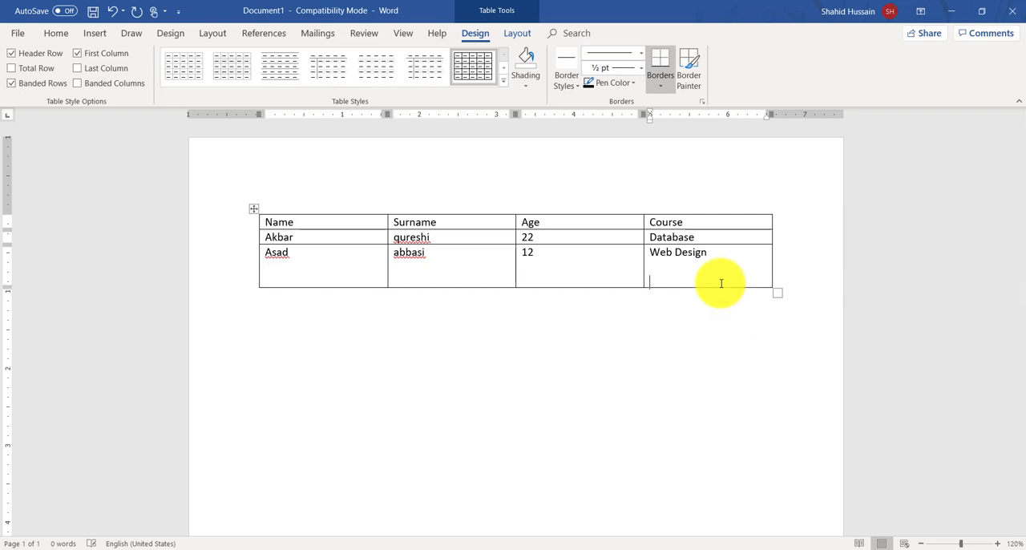
{"action": "key", "text": "BackSpace"}
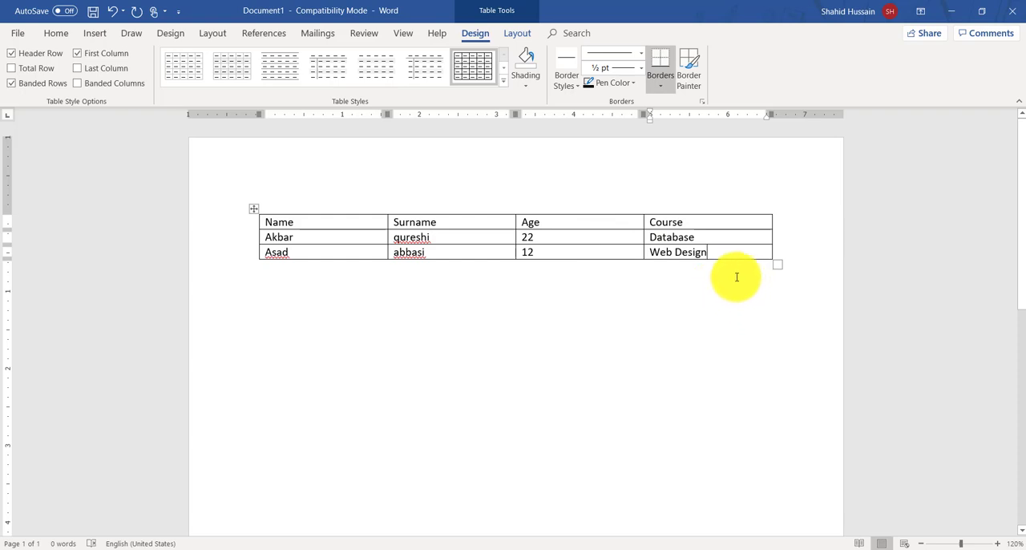
Step: Add four empty rows one after another at the end of the table, starting from the end of the Web Design row
{"action": "left_click", "coordinate": [779, 252]}
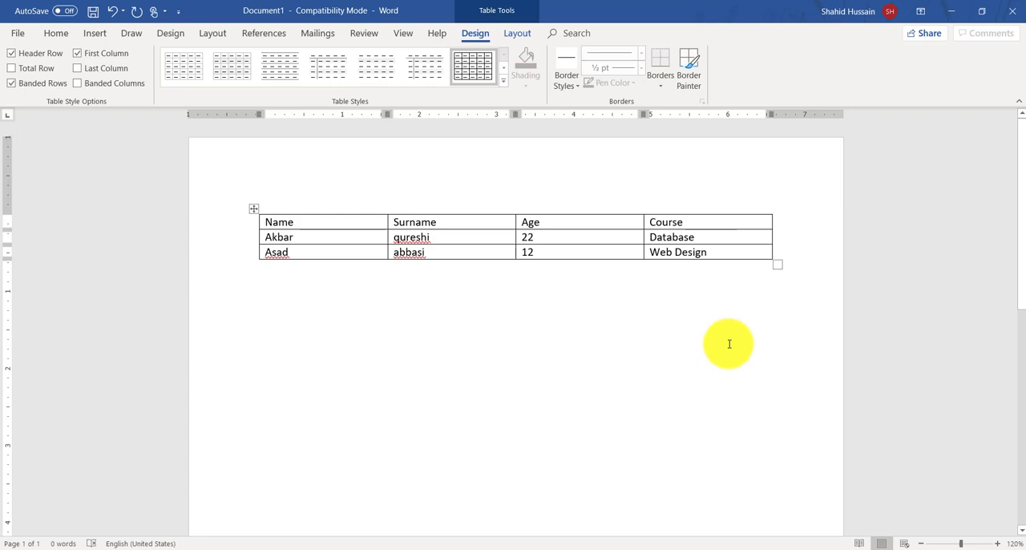
{"action": "key", "text": "Return"}
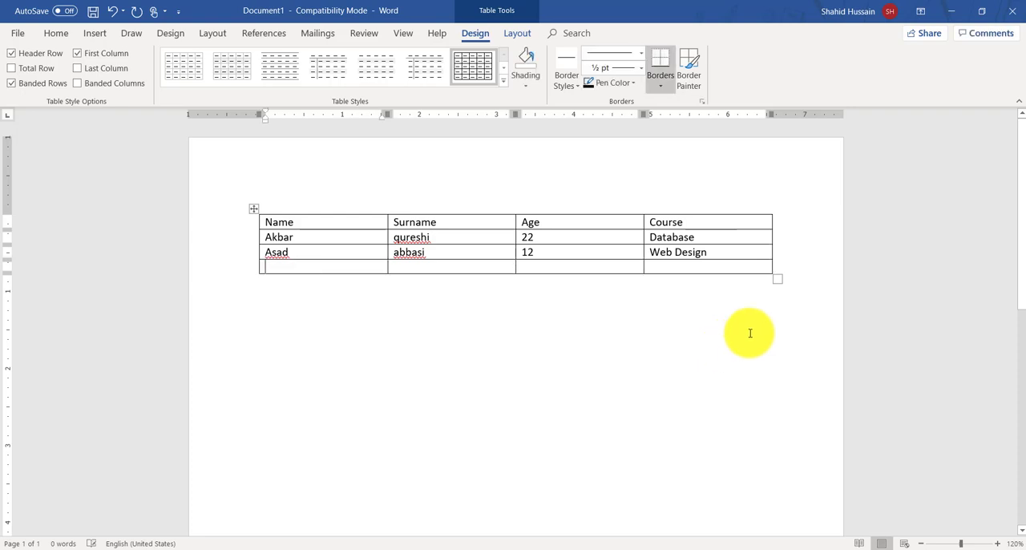
{"action": "left_click", "coordinate": [785, 268]}
{"action": "key", "text": "Return"}
{"action": "left_click", "coordinate": [776, 282]}
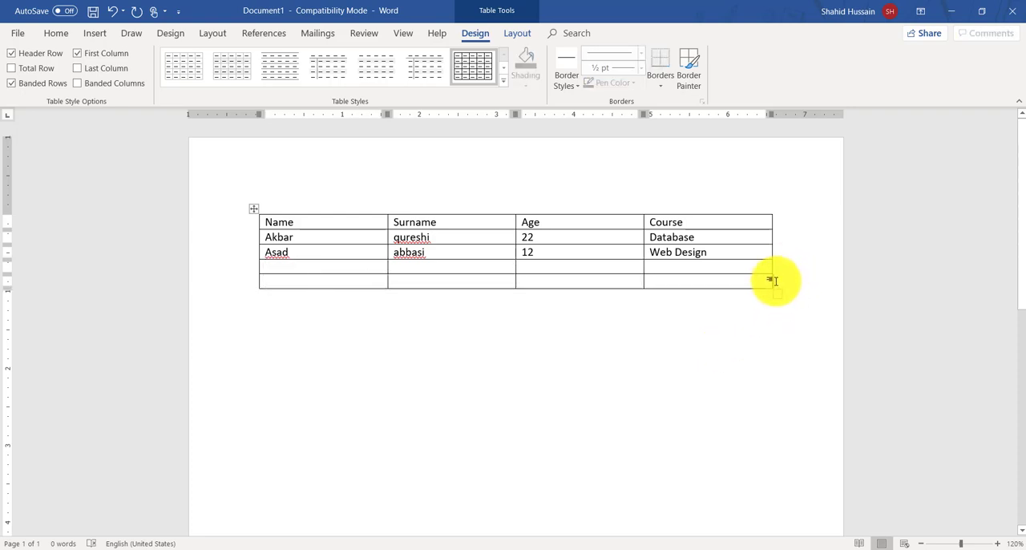
{"action": "key", "text": "Return"}
{"action": "left_click", "coordinate": [775, 296]}
{"action": "key", "text": "Return"}
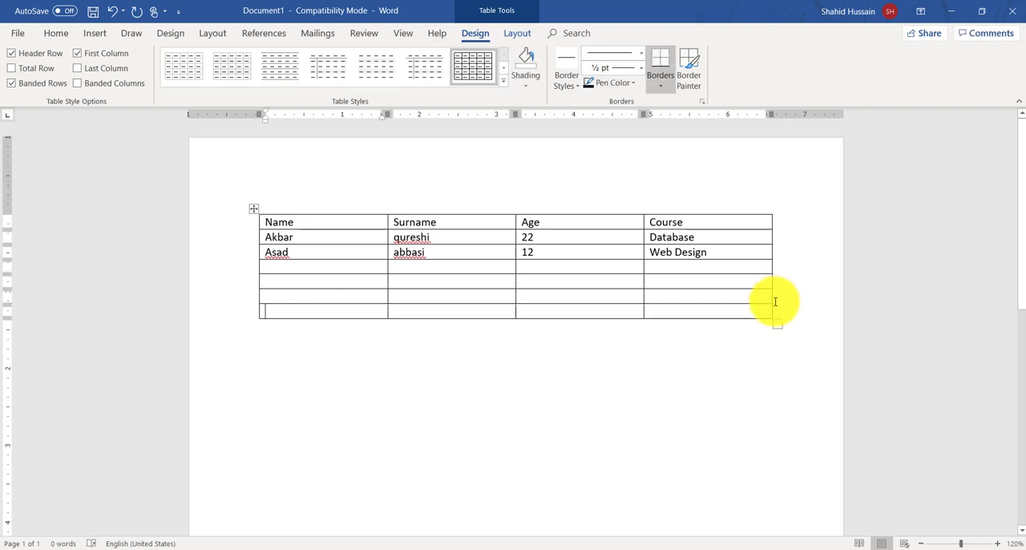
Step: Move the cursor forward and back between the Name and Surname cells and through the text of the row below
{"action": "left_click", "coordinate": [333, 226]}
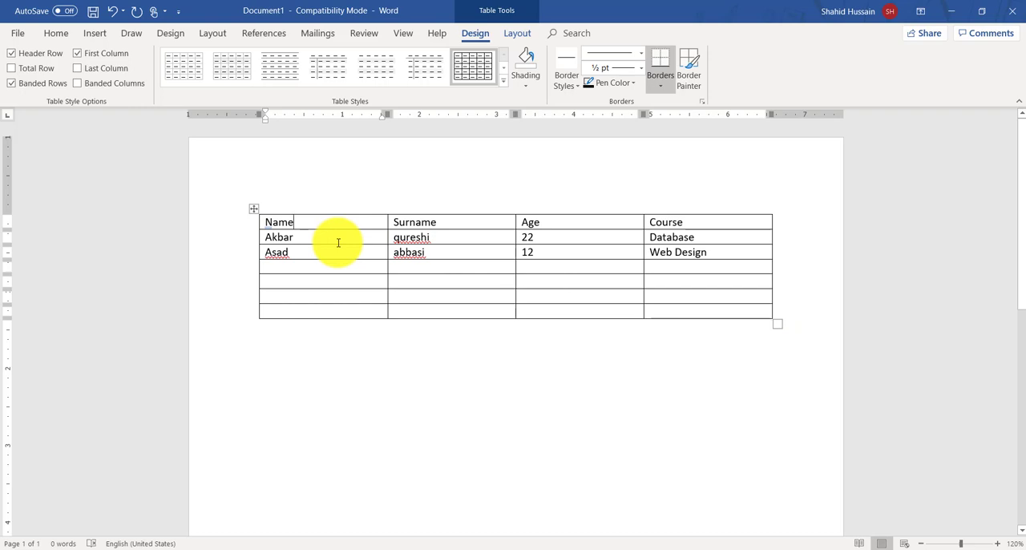
{"action": "key", "text": "Tab"}
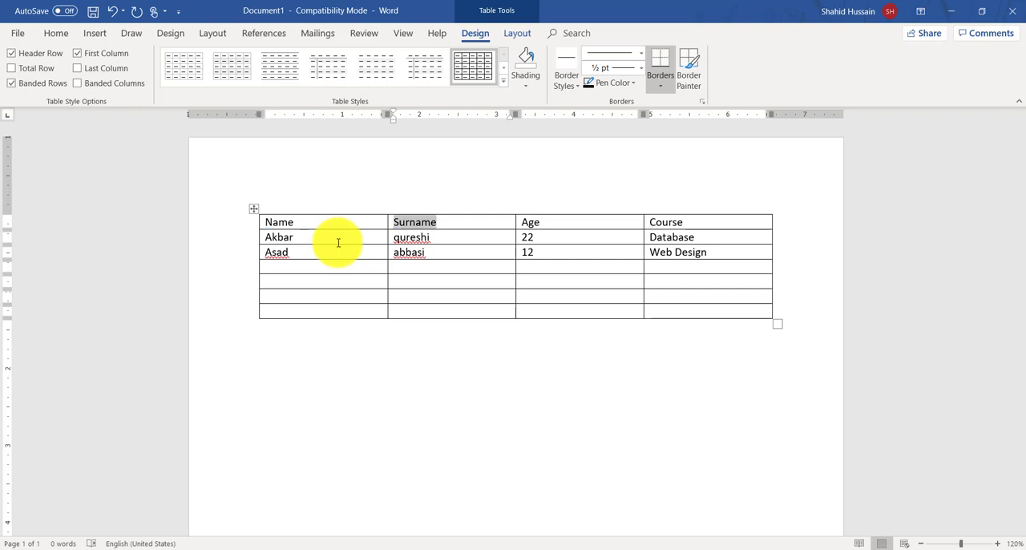
{"action": "key", "text": "shift+Tab"}
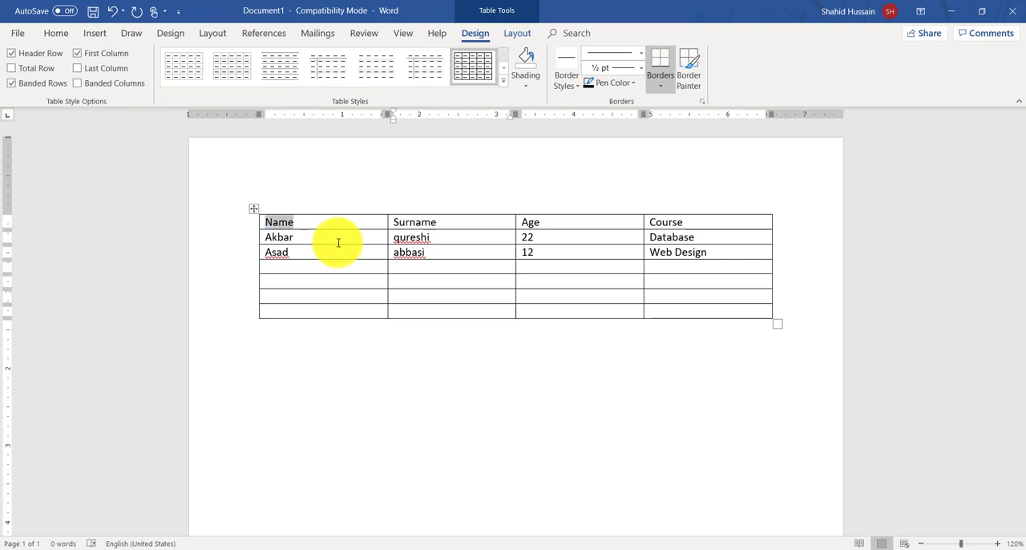
{"action": "key", "text": "Down"}
{"action": "key", "text": "Right"}
{"action": "key", "text": "Right"}
{"action": "key", "text": "Right"}
{"action": "key", "text": "Right"}
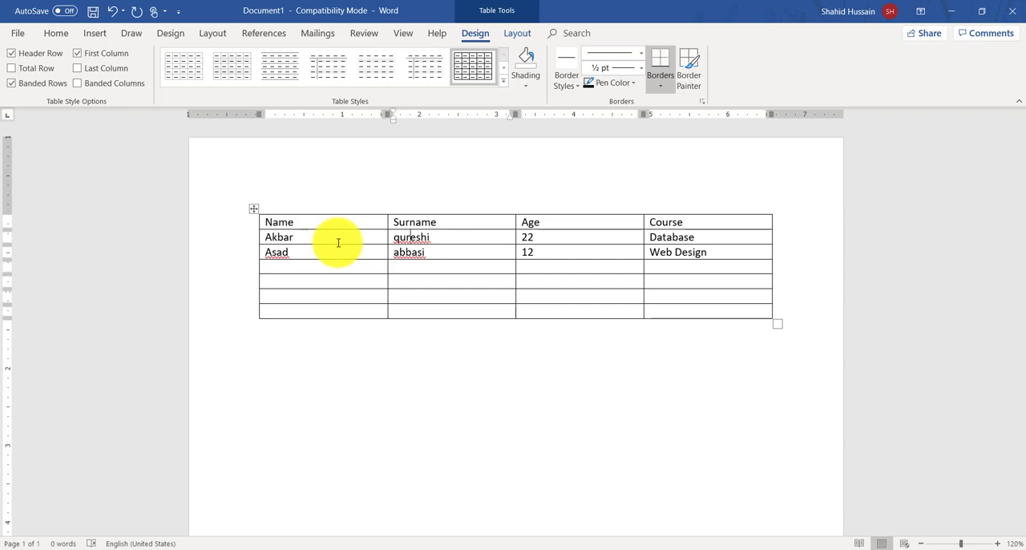
{"action": "key", "text": "Up"}
{"action": "key", "text": "Left"}
{"action": "key", "text": "Up"}
Step: Advance cell by cell through the table and beyond its last cell to append a long run of empty rows
{"action": "key", "text": "Tab"}
{"action": "key", "text": "Tab"}
{"action": "key", "text": "Tab"}
{"action": "key", "text": "Tab"}
{"action": "key", "text": "Tab"}
{"action": "key", "text": "Tab"}
{"action": "key", "text": "Tab"}
{"action": "key", "text": "Tab"}
{"action": "key", "text": "Tab"}
{"action": "key", "text": "Tab"}
{"action": "key", "text": "Tab"}
{"action": "key", "text": "Tab"}
{"action": "key", "text": "Tab"}
{"action": "key", "text": "Tab"}
{"action": "key", "text": "Tab"}
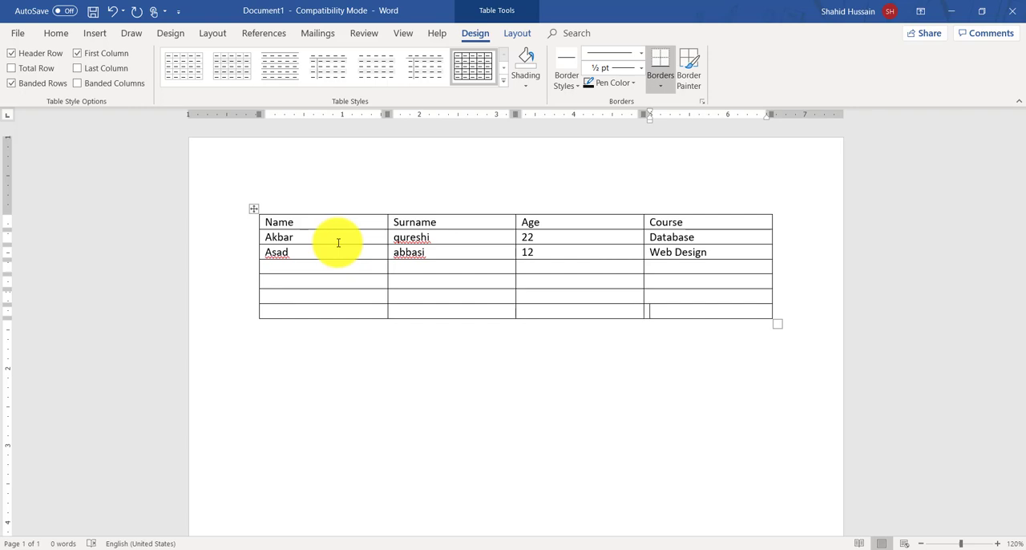
{"action": "key", "text": "Tab"}
{"action": "key", "text": "Tab"}
{"action": "key", "text": "Tab"}
{"action": "key", "text": "Tab"}
{"action": "key", "text": "Tab"}
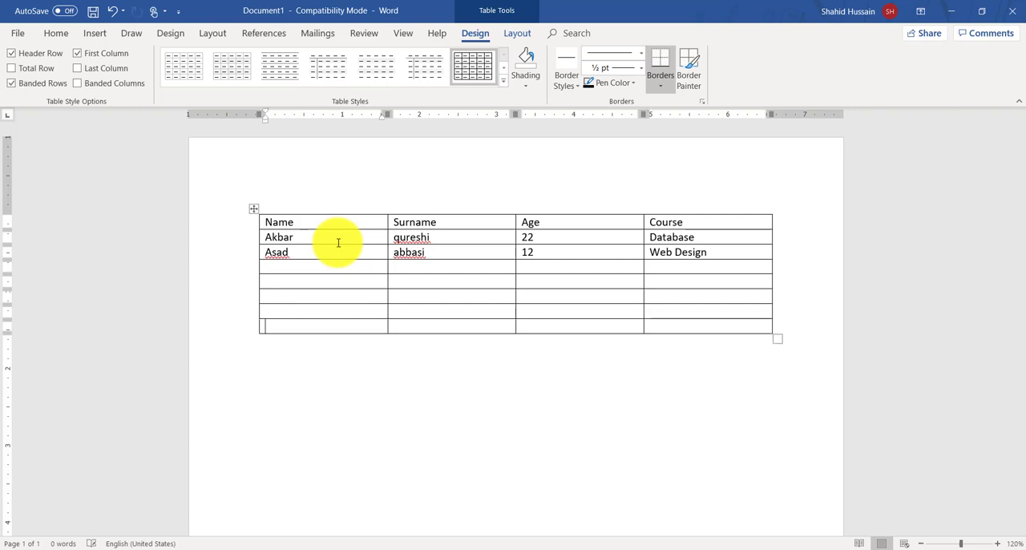
{"action": "key", "text": "Tab"}
{"action": "key", "text": "Tab"}
{"action": "key", "text": "Tab"}
{"action": "key", "text": "Tab"}
{"action": "key", "text": "Tab"}
{"action": "key", "text": "Tab"}
{"action": "key", "text": "Tab"}
{"action": "key", "text": "Tab"}
{"action": "key", "text": "Tab"}
{"action": "key", "text": "Tab"}
{"action": "key", "text": "Tab"}
{"action": "key", "text": "Tab"}
{"action": "key", "text": "Tab"}
{"action": "key", "text": "Tab"}
{"action": "key", "text": "Tab"}
{"action": "key", "text": "Tab"}
{"action": "key", "text": "Tab"}
{"action": "key", "text": "Tab"}
{"action": "key", "text": "Tab"}
{"action": "key", "text": "Tab"}
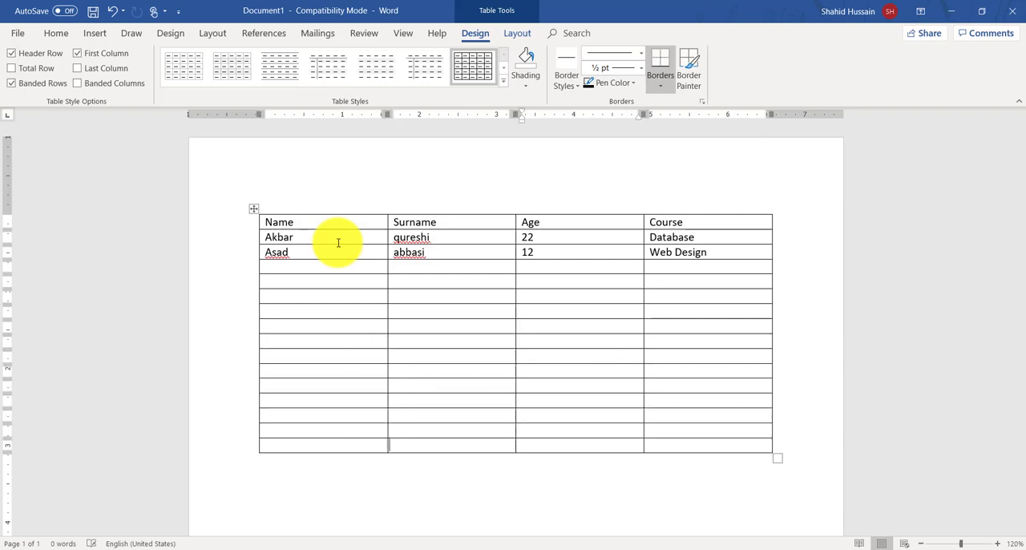
{"action": "key", "text": "Tab"}
{"action": "key", "text": "Tab"}
{"action": "key", "text": "Tab"}
{"action": "key", "text": "Tab"}
{"action": "key", "text": "Tab"}
{"action": "key", "text": "Tab"}
{"action": "key", "text": "Tab"}
{"action": "key", "text": "Tab"}
{"action": "key", "text": "Tab"}
{"action": "key", "text": "Tab"}
{"action": "key", "text": "Tab"}
{"action": "key", "text": "Tab"}
{"action": "key", "text": "Tab"}
{"action": "key", "text": "Tab"}
{"action": "key", "text": "Tab"}
{"action": "key", "text": "Tab"}
{"action": "key", "text": "Tab"}
{"action": "key", "text": "Tab"}
{"action": "key", "text": "Tab"}
{"action": "key", "text": "Tab"}
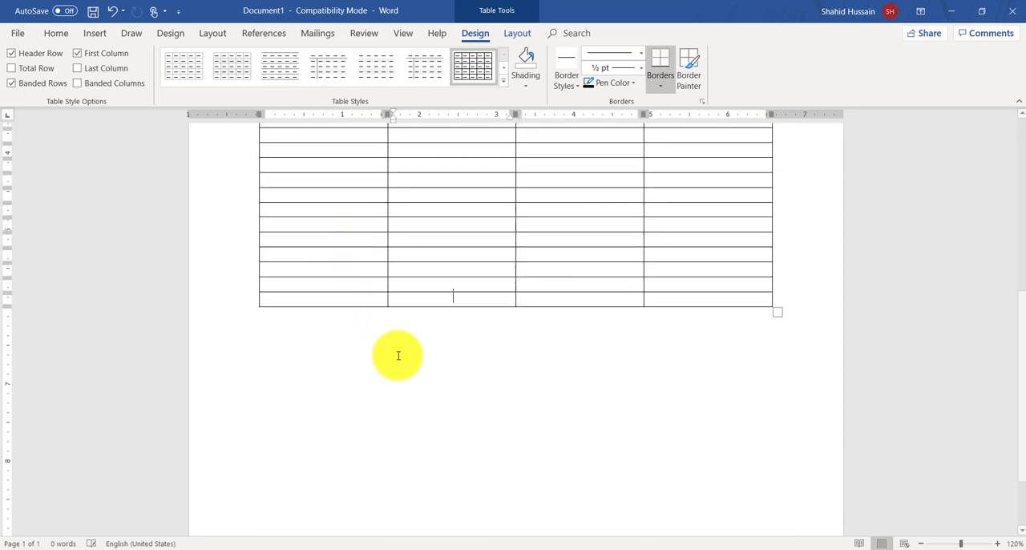
{"action": "key", "text": "Tab"}
{"action": "key", "text": "Tab"}
{"action": "key", "text": "Tab"}
{"action": "key", "text": "Tab"}
{"action": "key", "text": "Tab"}
{"action": "key", "text": "Tab"}
{"action": "key", "text": "Tab"}
{"action": "key", "text": "Tab"}
{"action": "key", "text": "Tab"}
{"action": "key", "text": "Tab"}
{"action": "key", "text": "Tab"}
{"action": "key", "text": "Tab"}
{"action": "key", "text": "Tab"}
{"action": "key", "text": "Tab"}
{"action": "key", "text": "Tab"}
{"action": "key", "text": "Tab"}
{"action": "key", "text": "Tab"}
{"action": "key", "text": "Tab"}
{"action": "key", "text": "Tab"}
{"action": "key", "text": "Tab"}
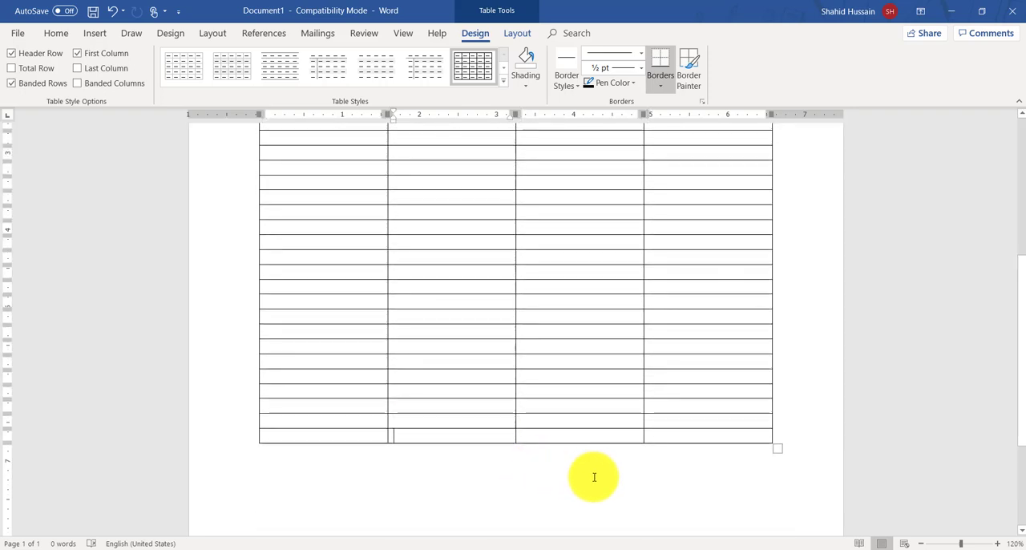
Step: Delete all the empty rows below the Web Design row
{"action": "left_click_drag", "start_coordinate": [593, 476], "coordinate": [204, 291]}
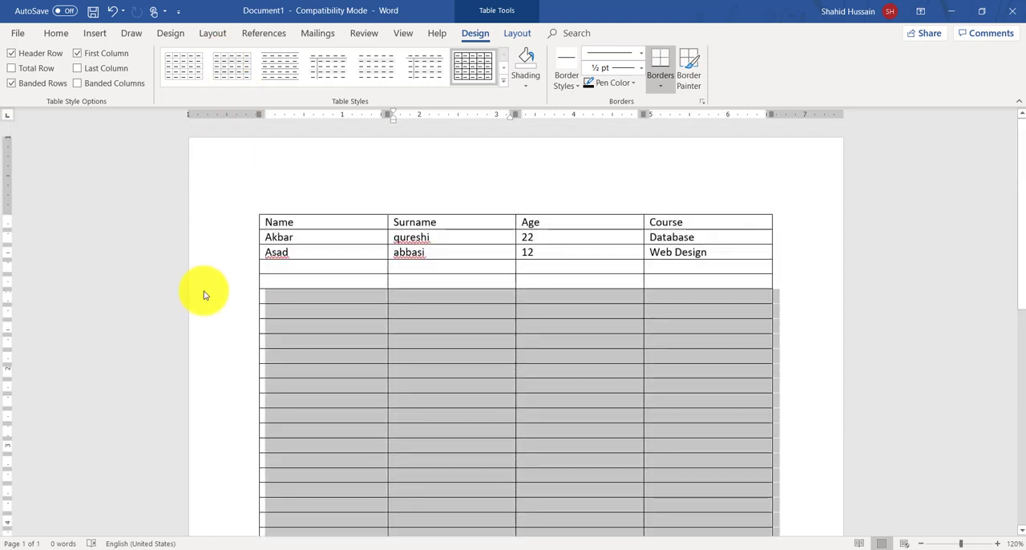
{"action": "left_click", "coordinate": [204, 293]}
{"action": "left_click", "coordinate": [209, 294]}
{"action": "scroll", "coordinate": [377, 369], "scroll_direction": "down", "scroll_amount": 10}
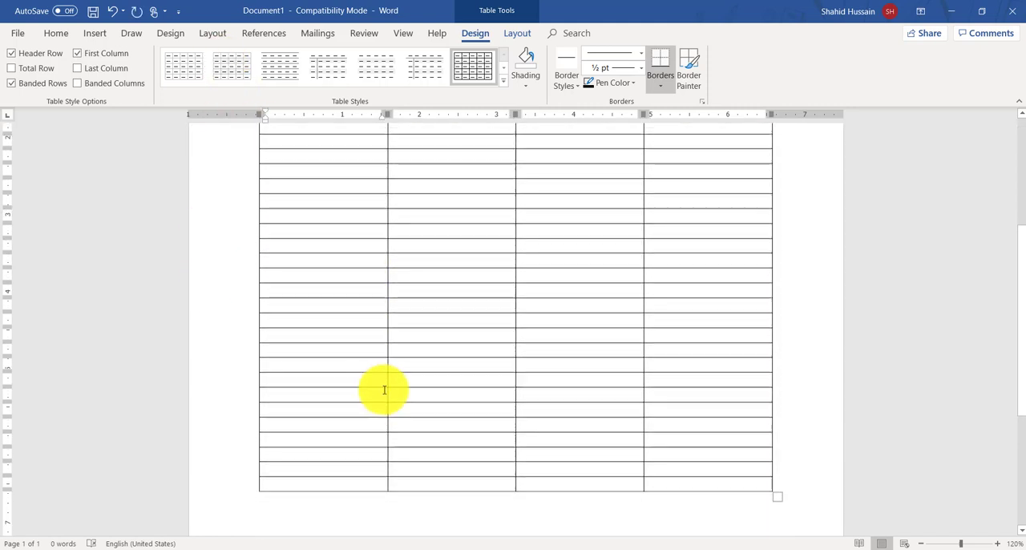
{"action": "left_click_drag", "start_coordinate": [522, 405], "coordinate": [7, 275]}
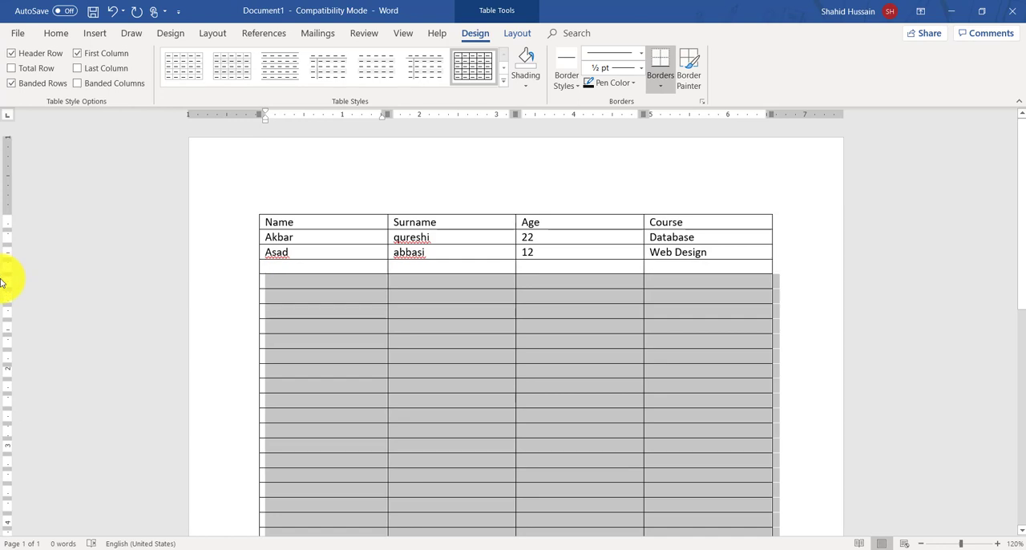
{"action": "key", "text": "BackSpace"}
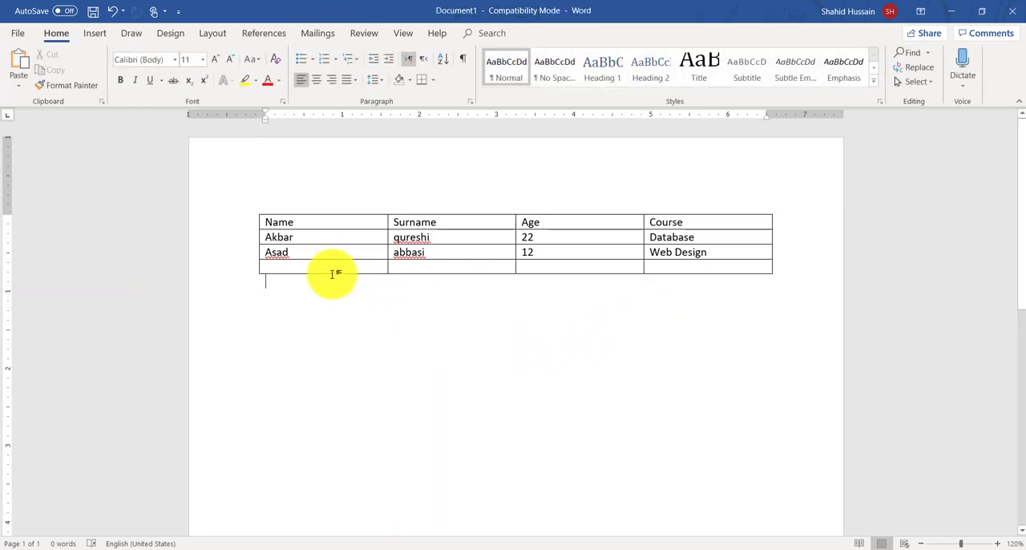
{"action": "left_click_drag", "start_coordinate": [337, 271], "coordinate": [670, 268]}
{"action": "key", "text": "BackSpace"}
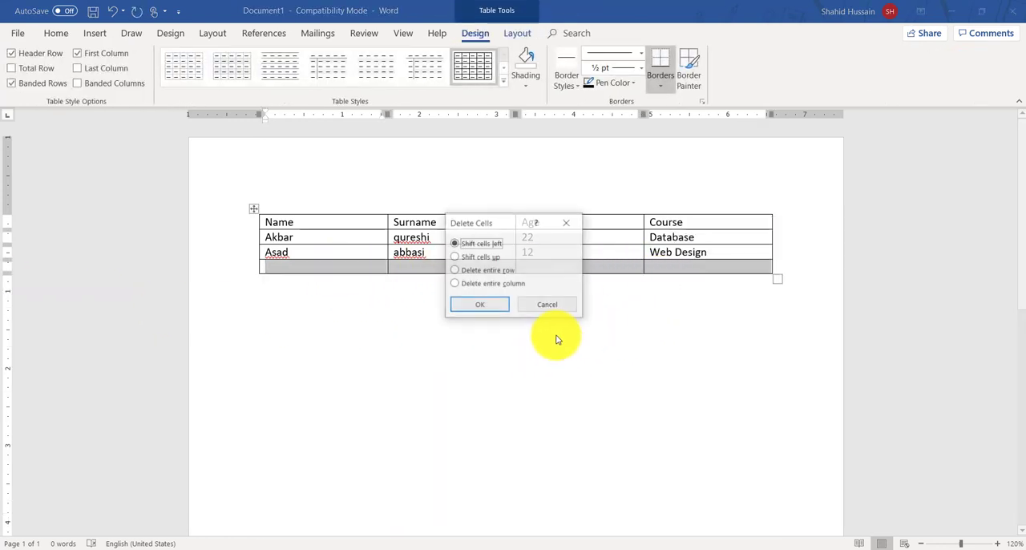
{"action": "key", "text": "Return"}
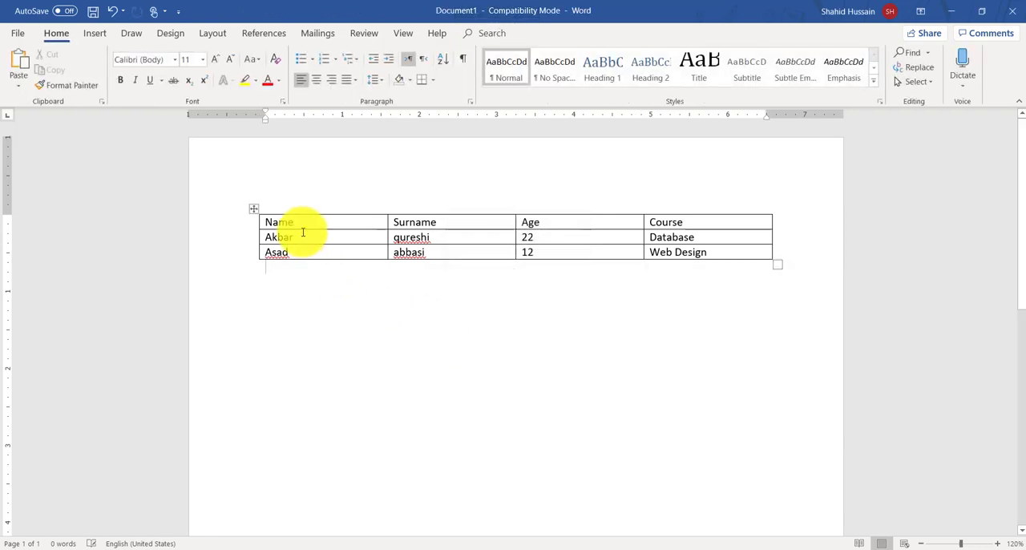
Step: Select the Database row, extending the selection from the start of its Name cell text across all its cells
{"action": "left_click_drag", "start_coordinate": [304, 231], "coordinate": [756, 241]}
{"action": "left_click", "coordinate": [644, 254]}
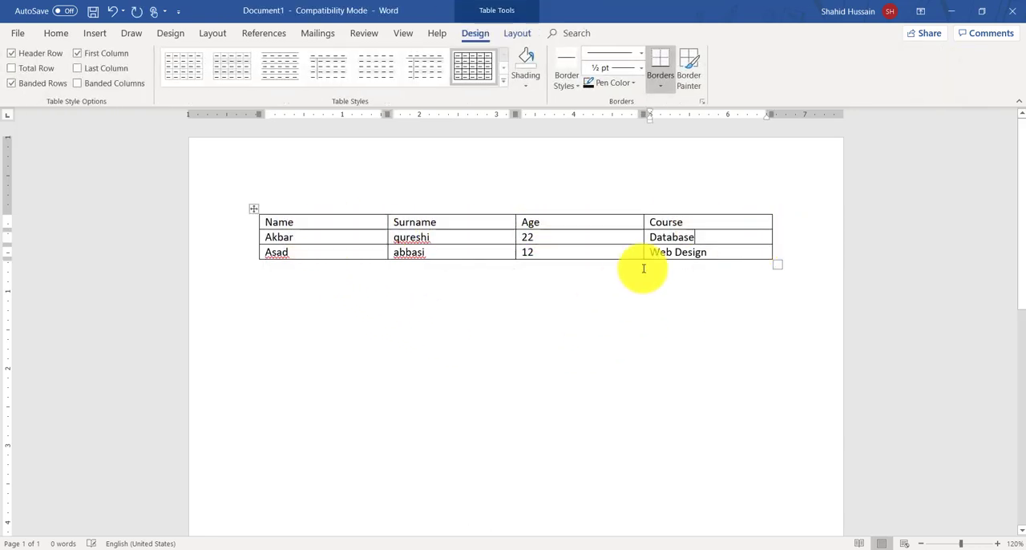
{"action": "double_click", "coordinate": [323, 237]}
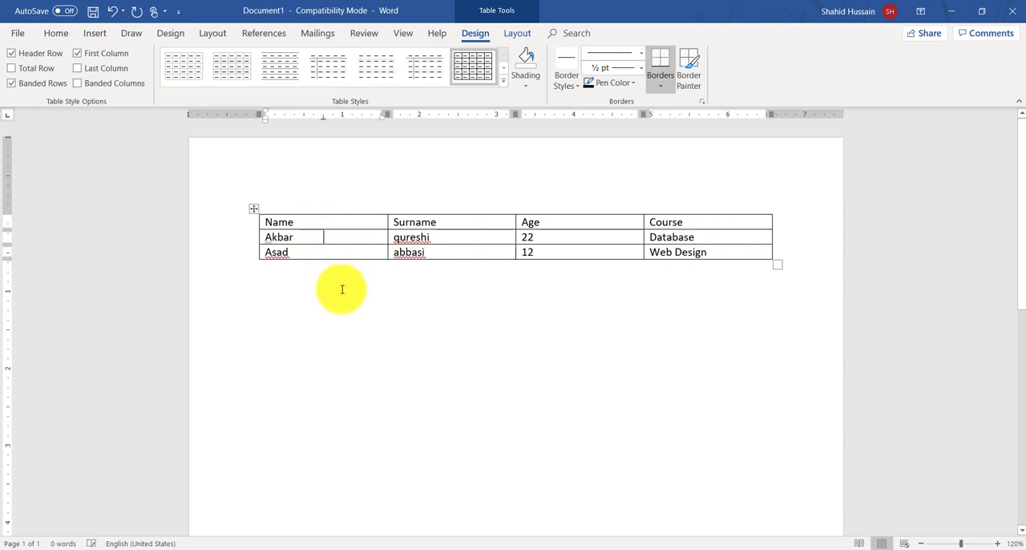
{"action": "key", "text": "shift+Right"}
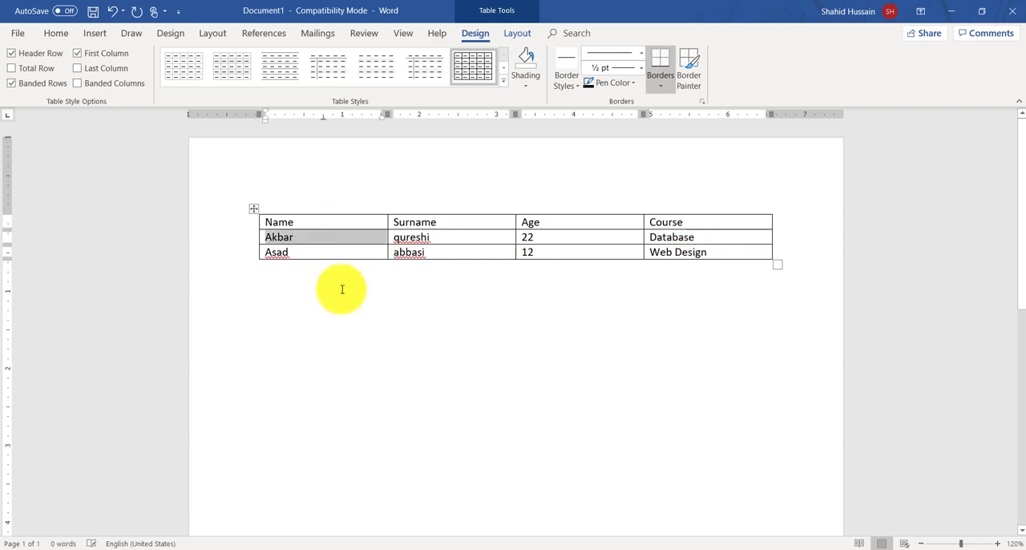
{"action": "key", "text": "Left"}
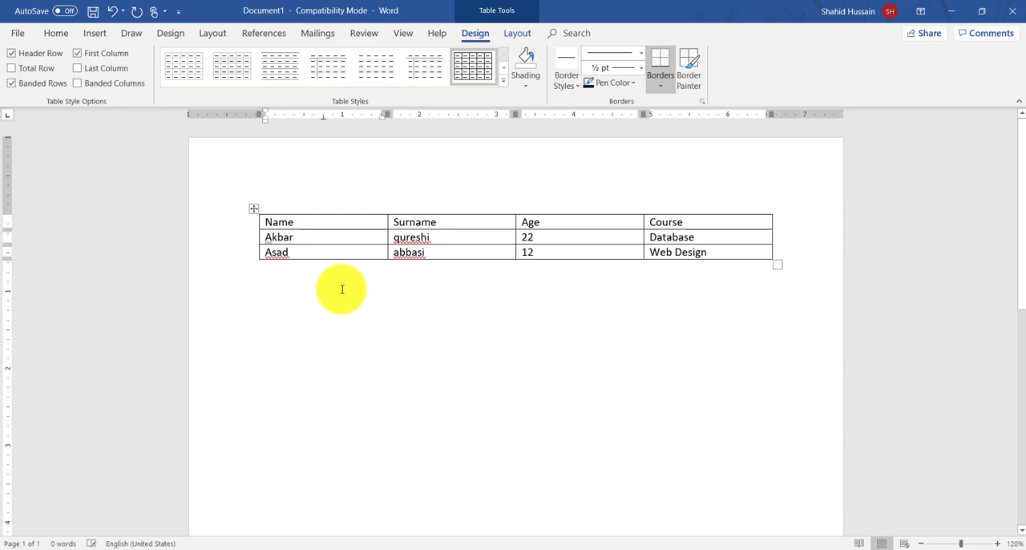
{"action": "key", "text": "shift+Right"}
{"action": "key", "text": "shift+Right"}
{"action": "key", "text": "shift+Right"}
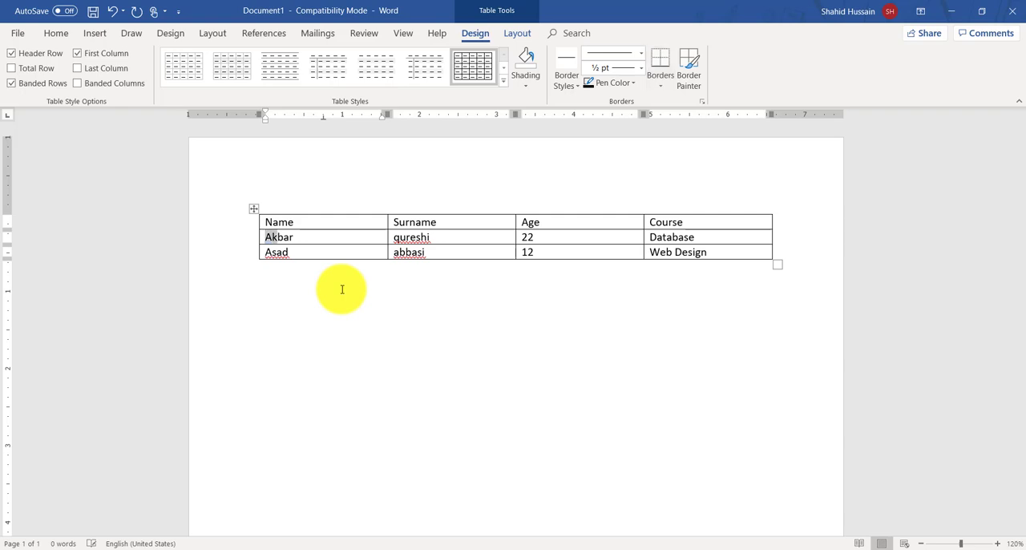
{"action": "key", "text": "shift+Right"}
{"action": "key", "text": "shift+Right"}
{"action": "key", "text": "shift+Right"}
{"action": "key", "text": "shift+Right"}
{"action": "key", "text": "shift+Right"}
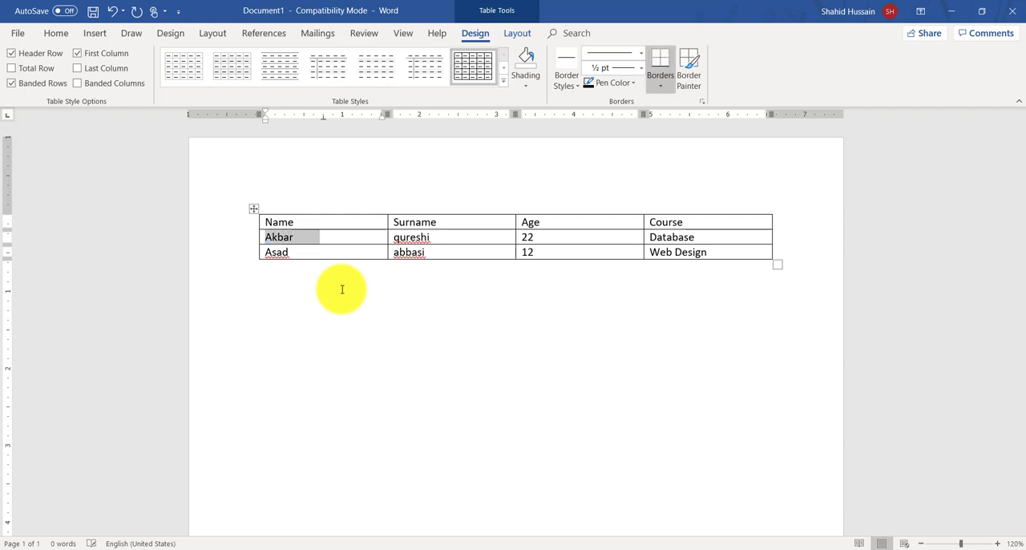
{"action": "key", "text": "shift+Right"}
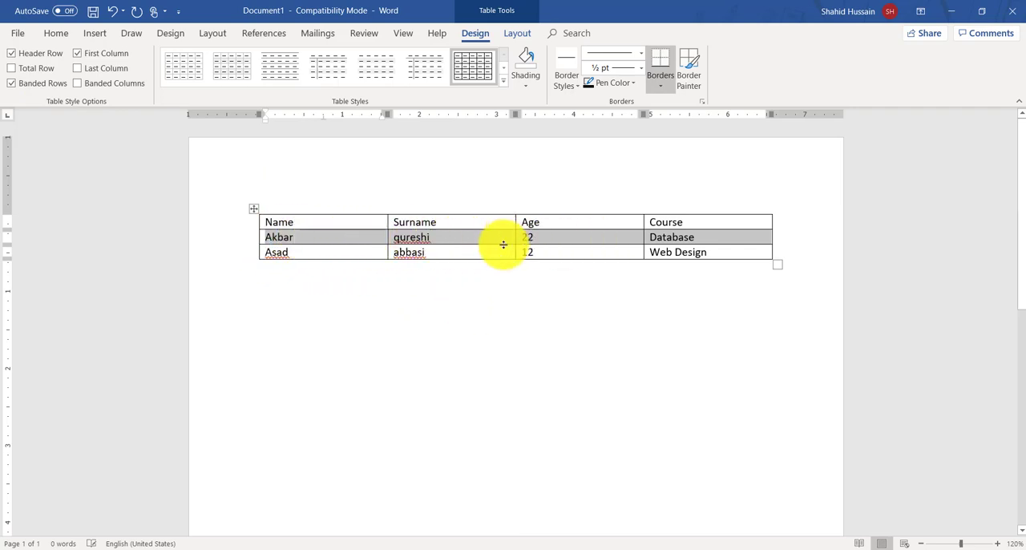
Step: Try deleting the selected Database row and clearing only its cell contents, undoing each change
{"action": "key", "text": "BackSpace"}
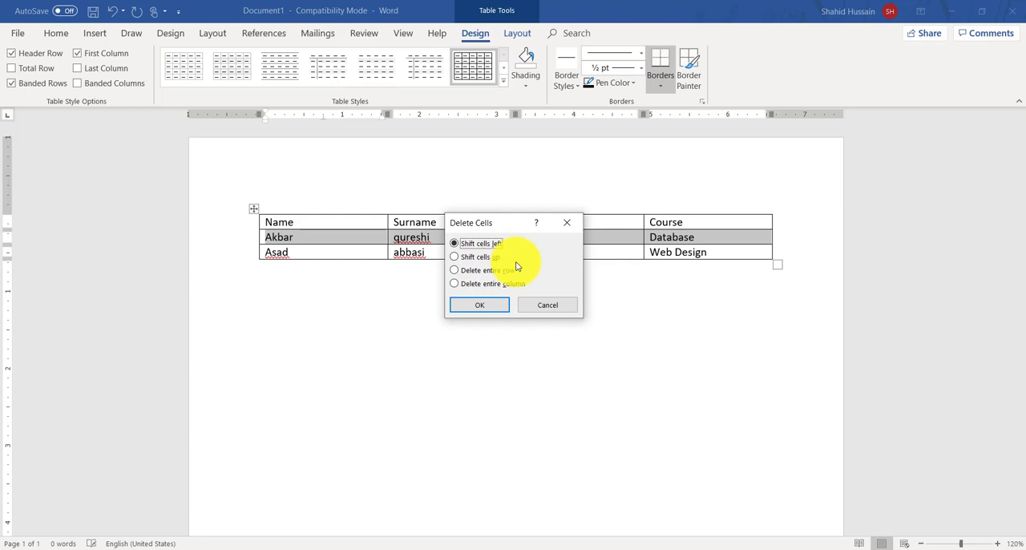
{"action": "left_click", "coordinate": [481, 305]}
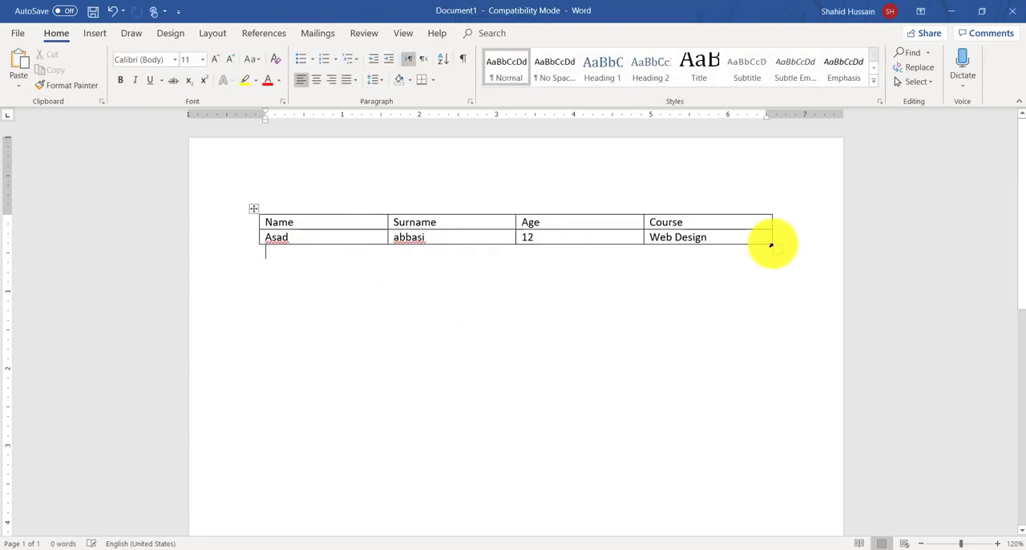
{"action": "key", "text": "ctrl+z"}
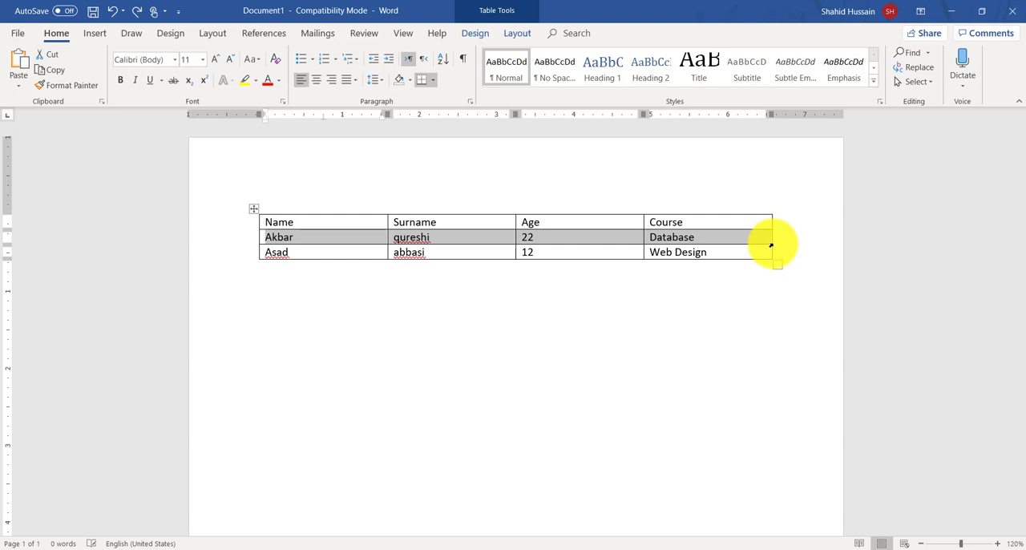
{"action": "key", "text": "Delete"}
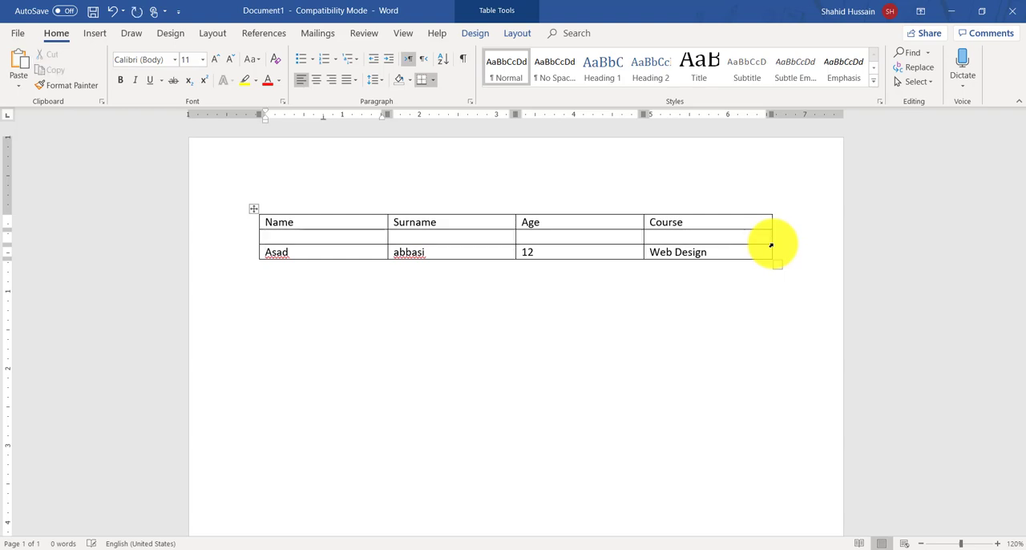
{"action": "key", "text": "ctrl+z"}
{"action": "double_click", "coordinate": [478, 179]}
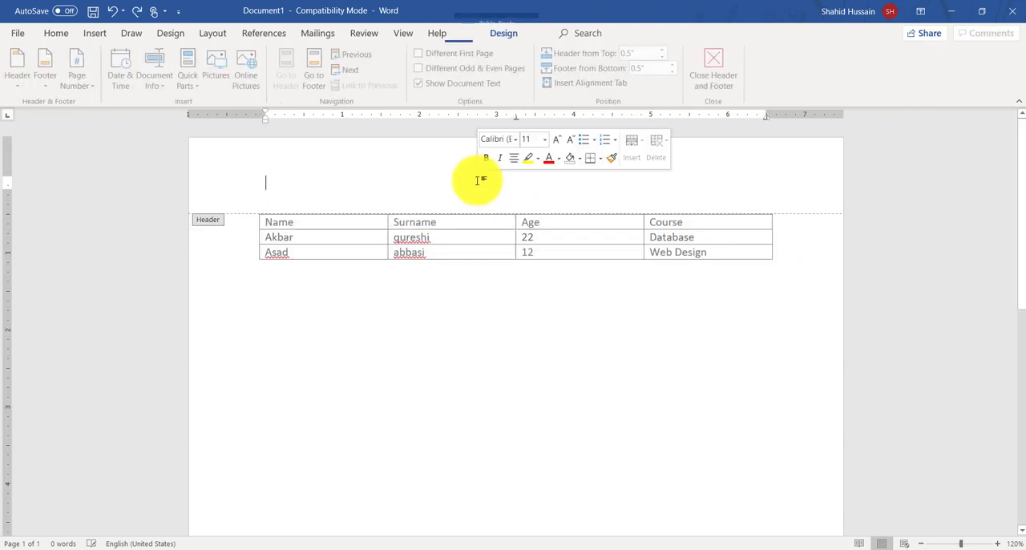
{"action": "double_click", "coordinate": [418, 290]}
{"action": "double_click", "coordinate": [435, 210]}
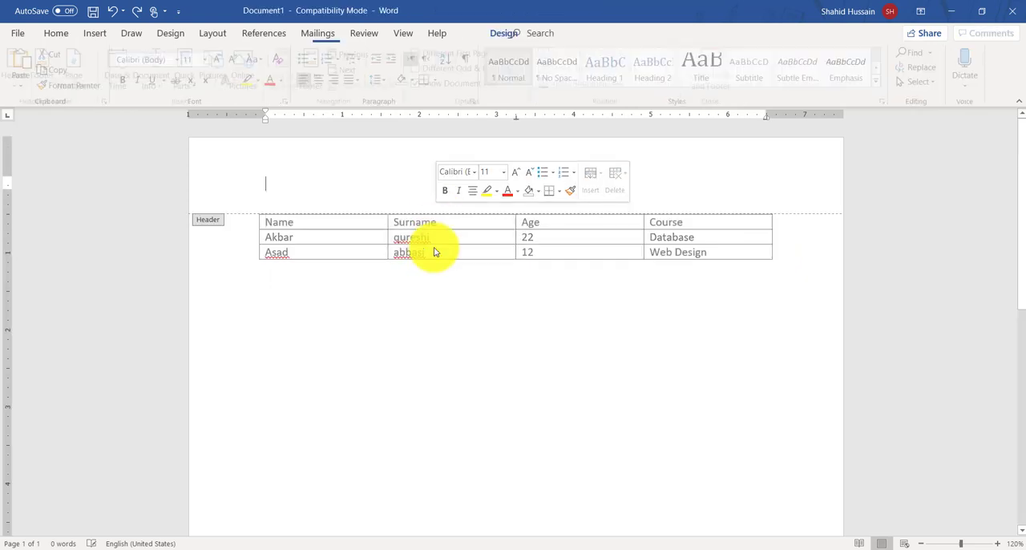
{"action": "double_click", "coordinate": [527, 376]}
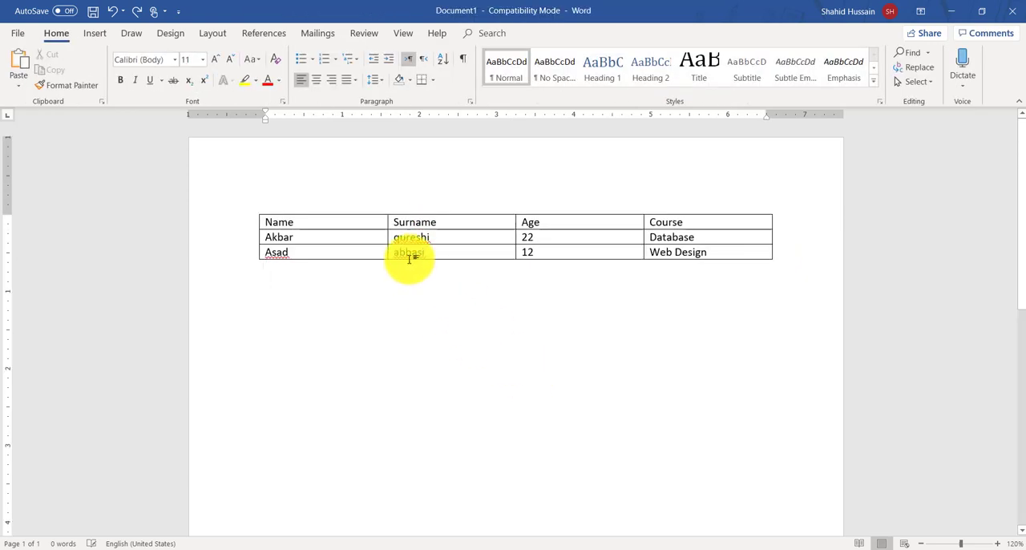
Step: Select the Surname column and try clearing its contents and removing the column, undoing each change
{"action": "left_click", "coordinate": [438, 204]}
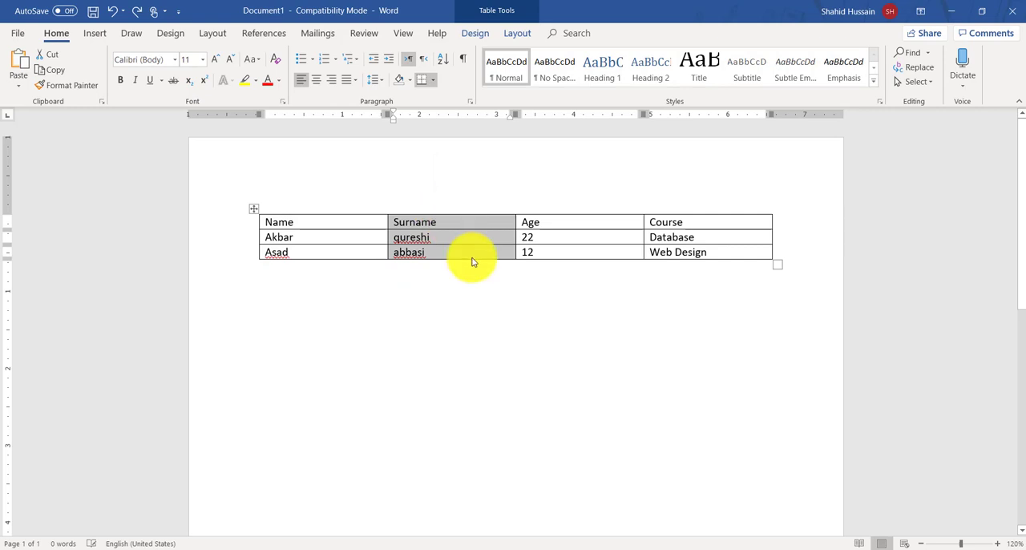
{"action": "key", "text": "Delete"}
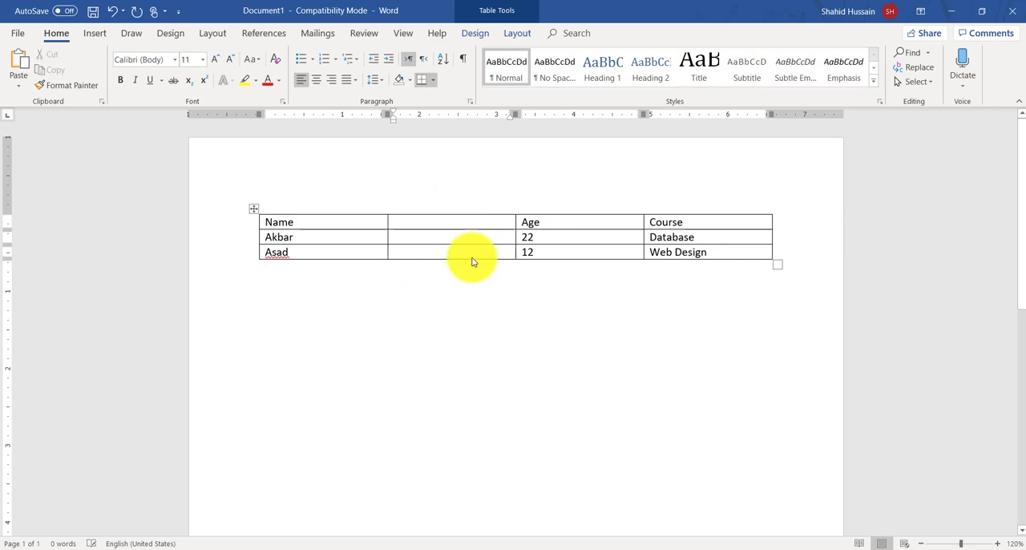
{"action": "key", "text": "ctrl+z"}
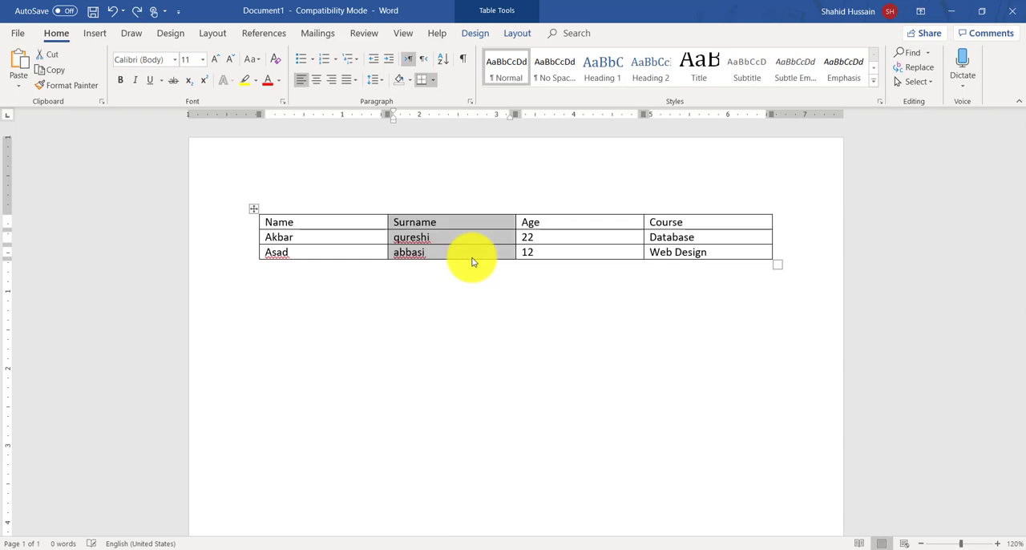
{"action": "key", "text": "BackSpace"}
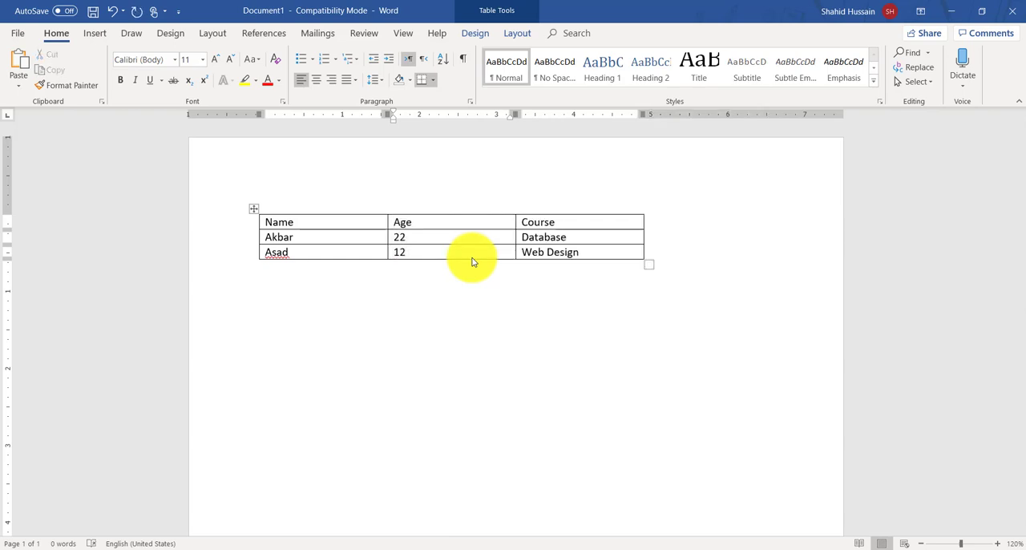
{"action": "key", "text": "ctrl+z"}
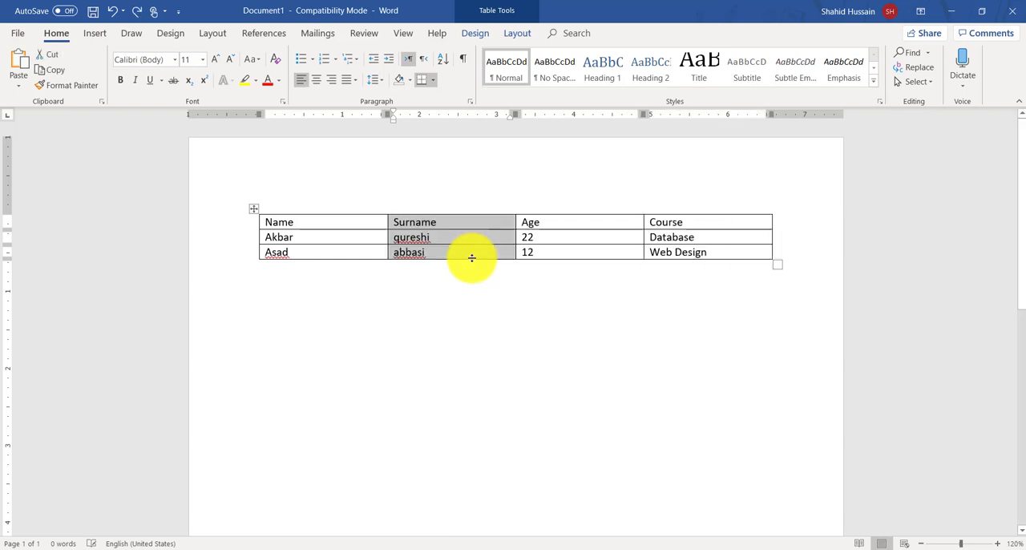
Step: Append two empty rows at the end of the table, below the Web Design row
{"action": "left_click", "coordinate": [579, 250]}
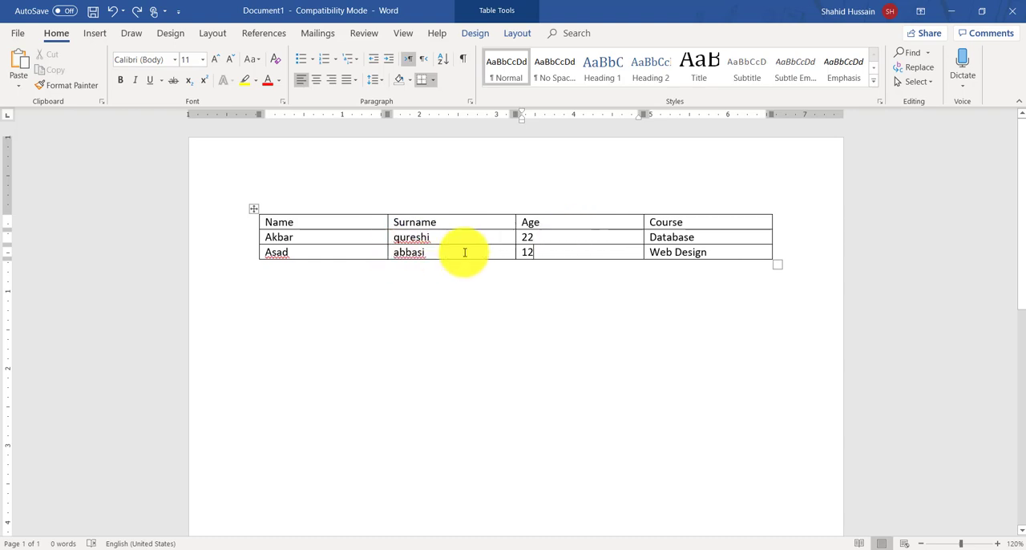
{"action": "key", "text": "Tab"}
{"action": "key", "text": "Tab"}
{"action": "key", "text": "Tab"}
{"action": "key", "text": "Tab"}
{"action": "key", "text": "Tab"}
{"action": "key", "text": "Tab"}
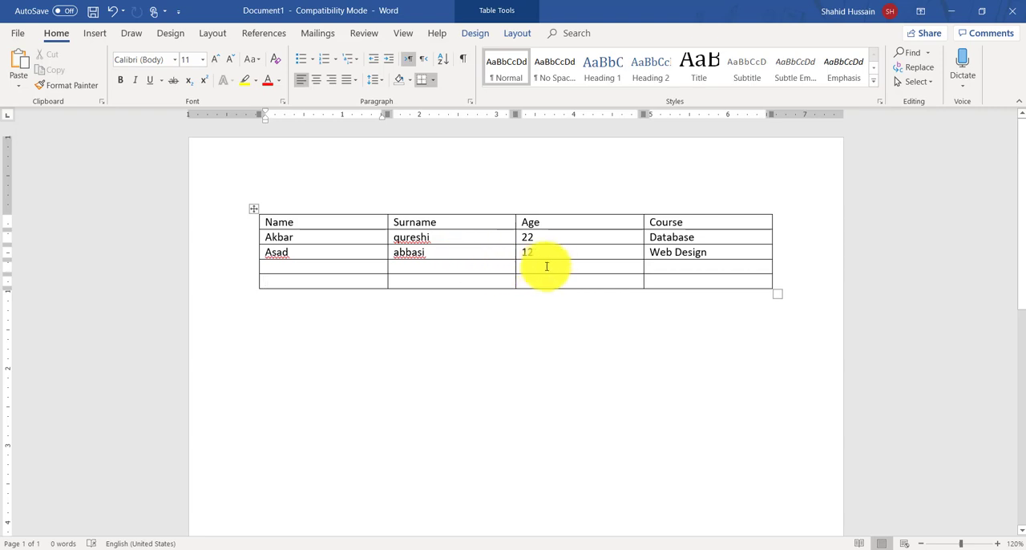
Step: Insert an empty row between the Database row and the Web Design row
{"action": "left_click", "coordinate": [779, 237]}
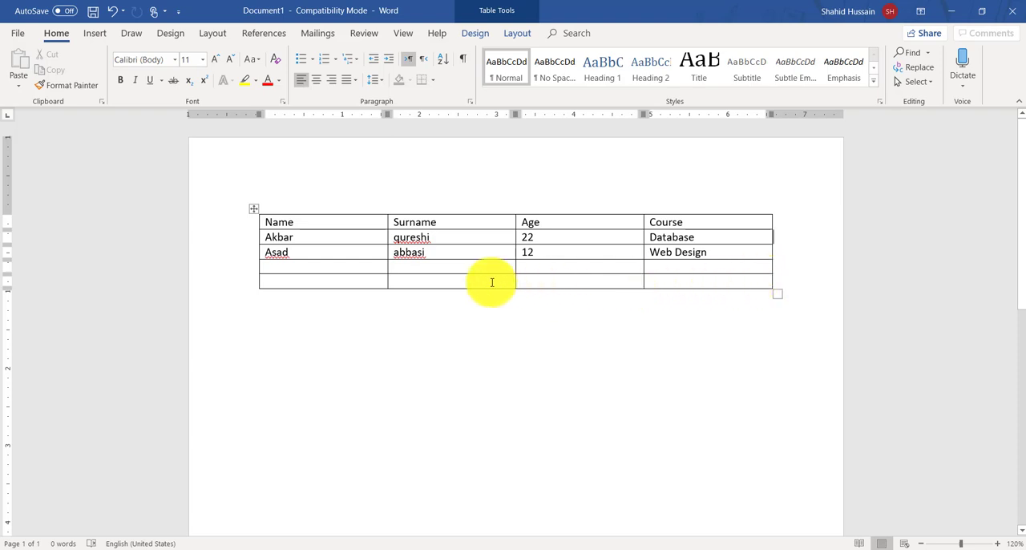
{"action": "left_click", "coordinate": [321, 239]}
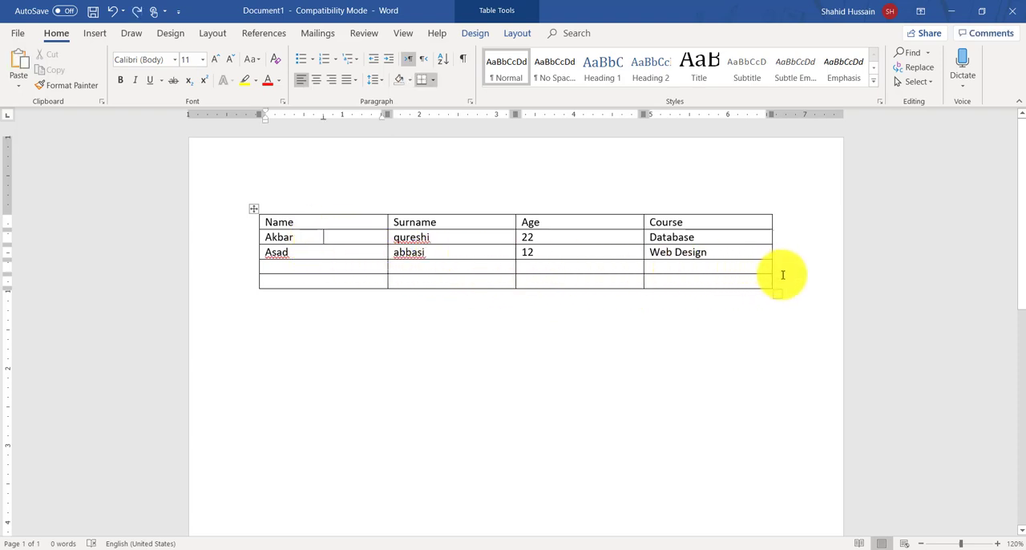
{"action": "left_click", "coordinate": [767, 231]}
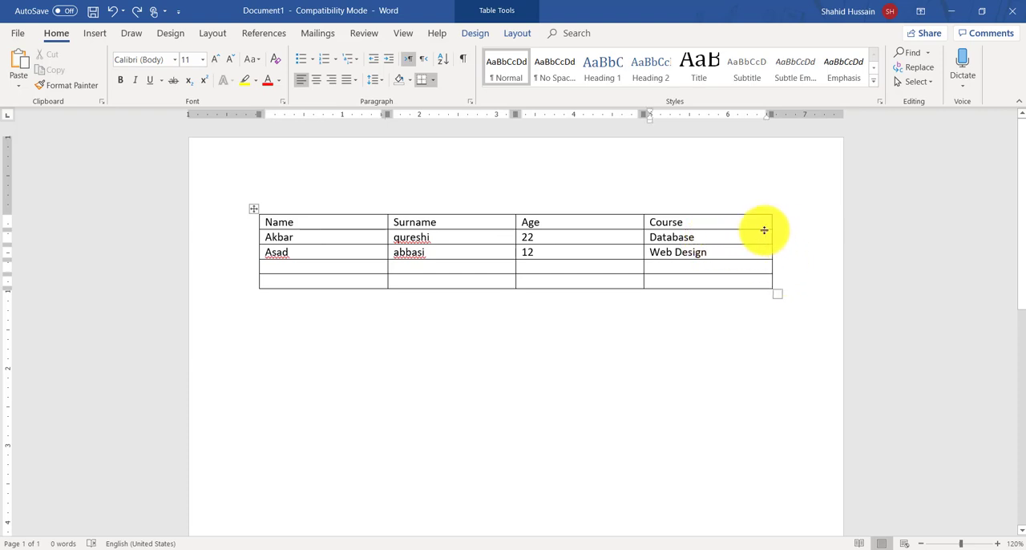
{"action": "left_click", "coordinate": [771, 238]}
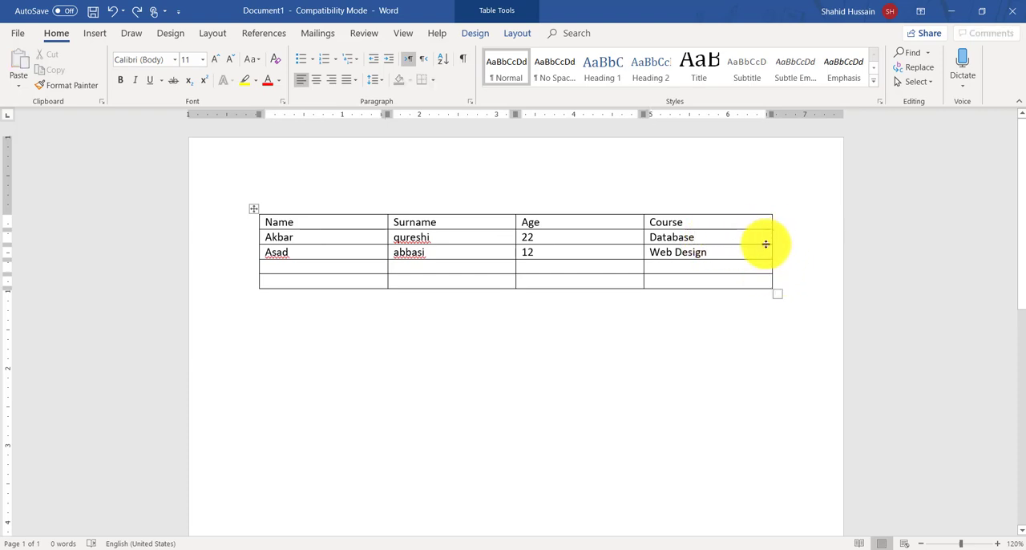
{"action": "key", "text": "Return"}
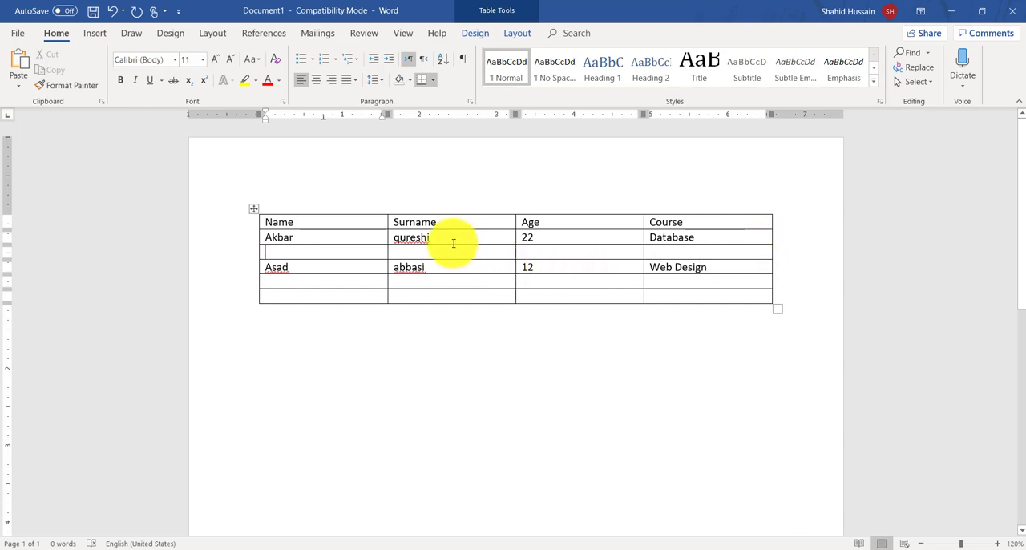
Step: Try deleting the whole Surname column, and undo the deletion
{"action": "left_click", "coordinate": [459, 202]}
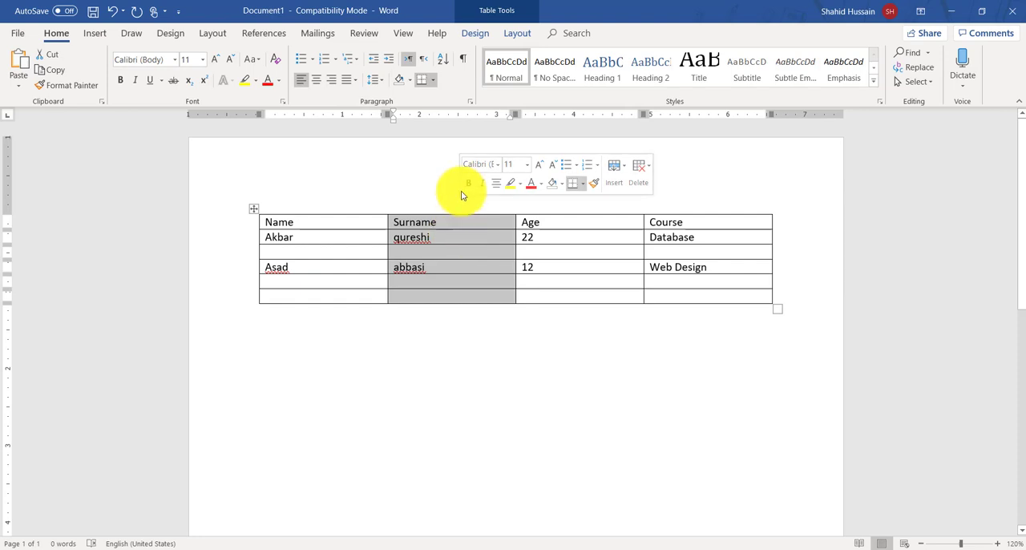
{"action": "key", "text": "BackSpace"}
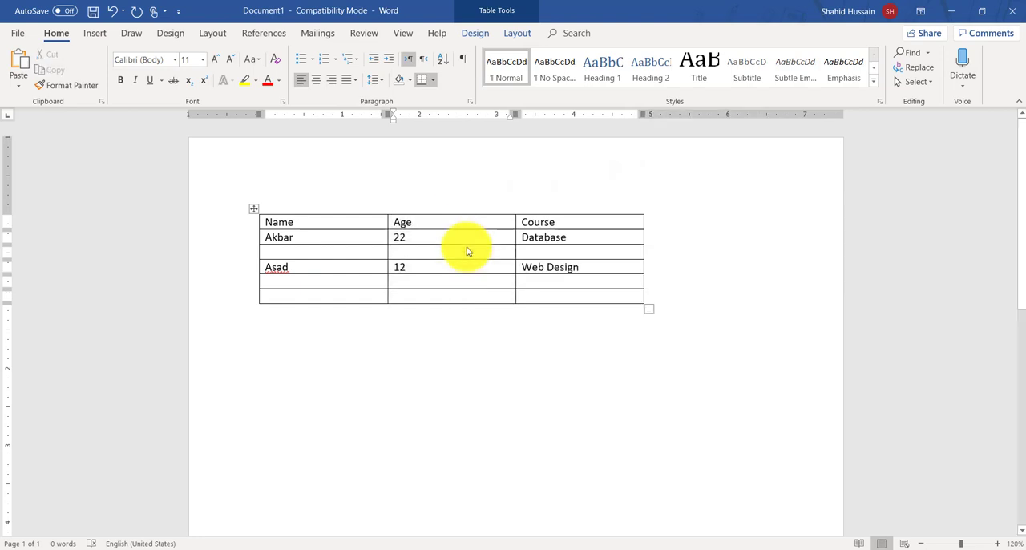
{"action": "key", "text": "ctrl+z"}
{"action": "left_click", "coordinate": [469, 242]}
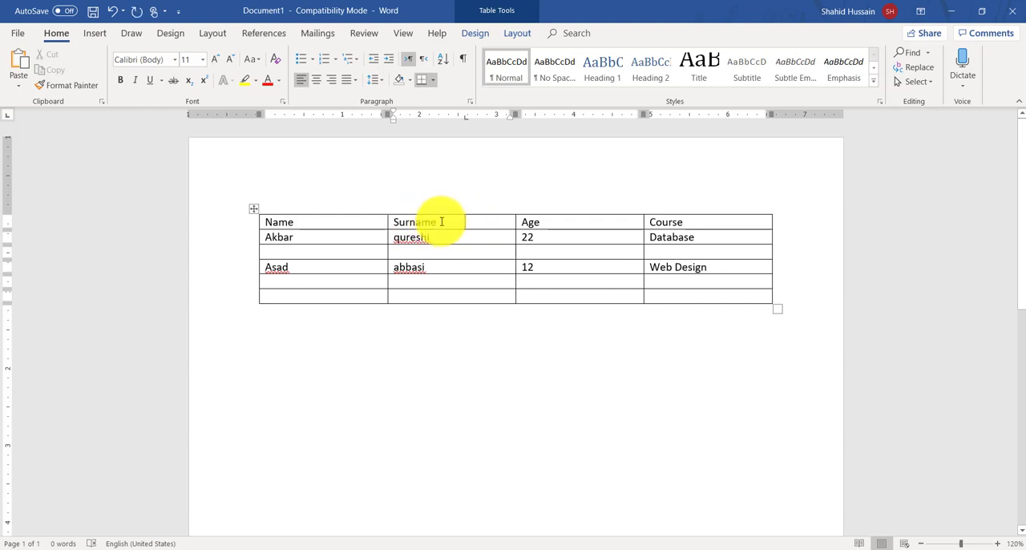
Step: Insert a new column to the left of Surname and enter the heading Father name in its first cell
{"action": "right_click", "coordinate": [441, 222]}
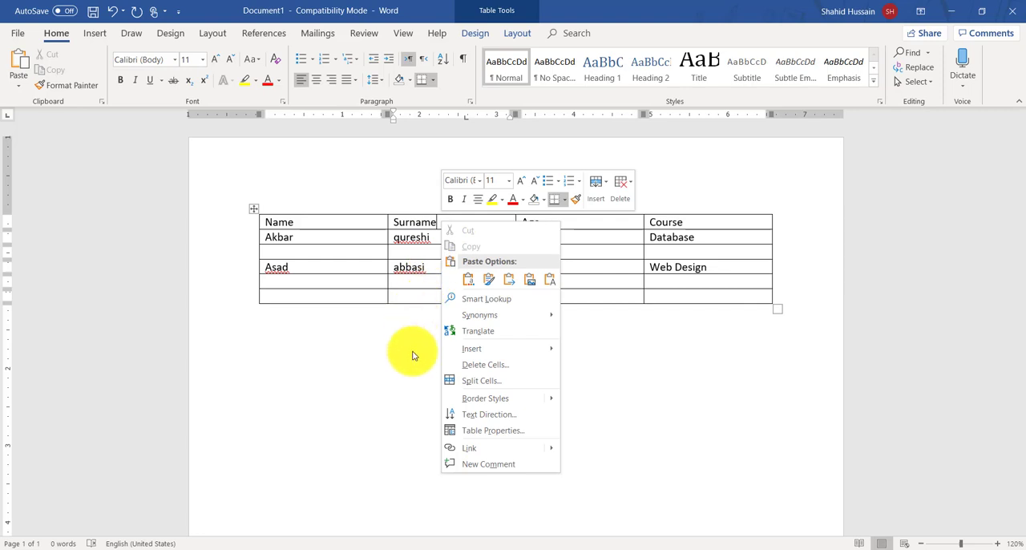
{"action": "mouse_move", "coordinate": [465, 350]}
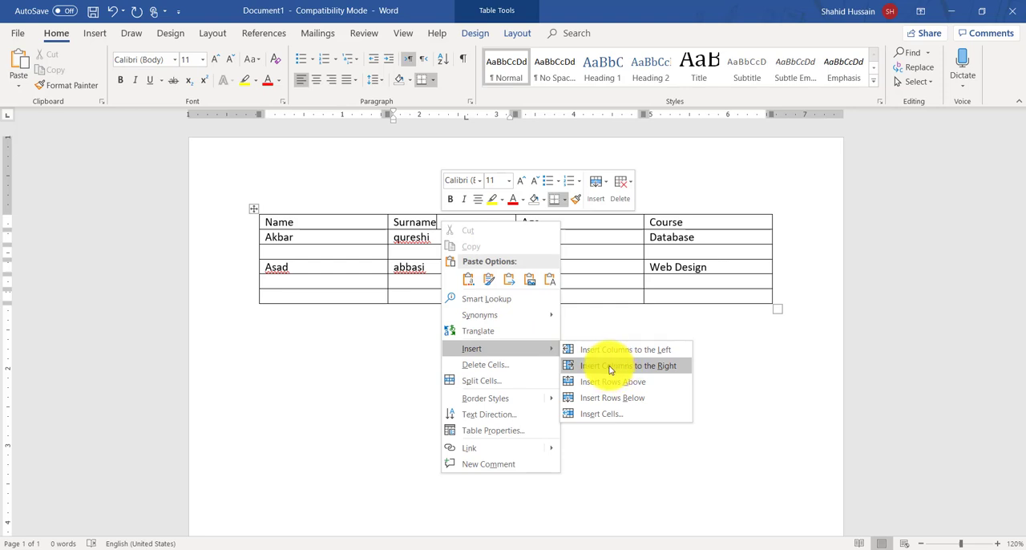
{"action": "left_click", "coordinate": [610, 353]}
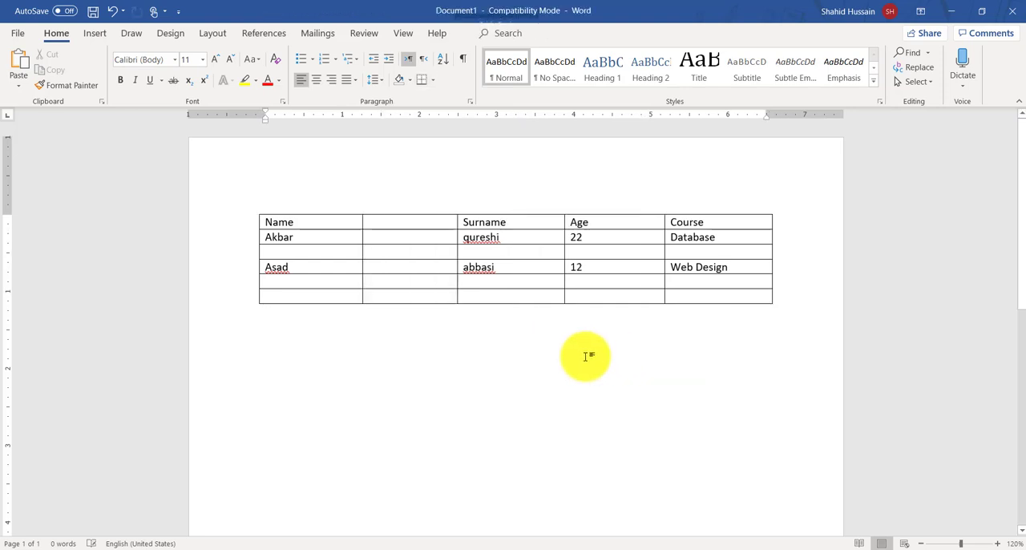
{"action": "left_click", "coordinate": [411, 224]}
{"action": "type", "text": "Father name"}
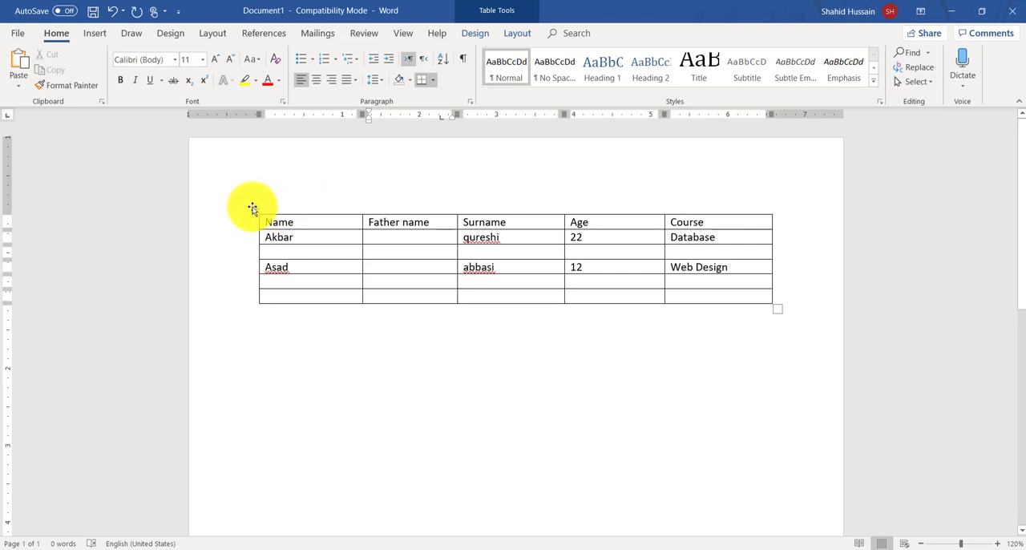
Step: Move the whole table down a little on the page and resize it slightly narrower and taller
{"action": "left_click_drag", "start_coordinate": [253, 208], "coordinate": [255, 330]}
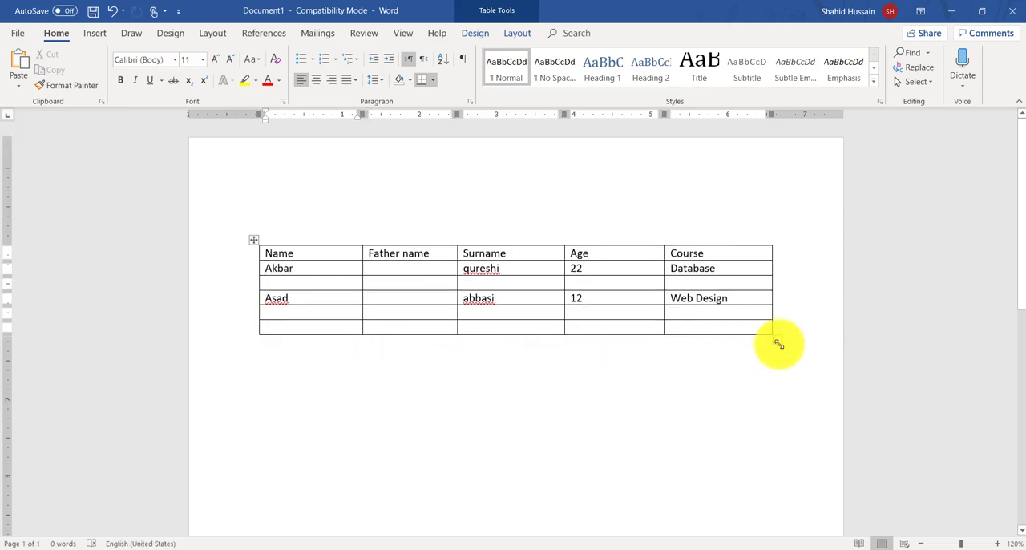
{"action": "mouse_move", "coordinate": [778, 343]}
{"action": "left_mouse_down"}
{"action": "mouse_move", "coordinate": [711, 313]}
{"action": "mouse_move", "coordinate": [527, 283]}
{"action": "mouse_move", "coordinate": [451, 284]}
{"action": "mouse_move", "coordinate": [627, 363]}
{"action": "mouse_move", "coordinate": [775, 374]}
{"action": "mouse_move", "coordinate": [612, 316]}
{"action": "mouse_move", "coordinate": [765, 348]}
{"action": "left_mouse_up"}
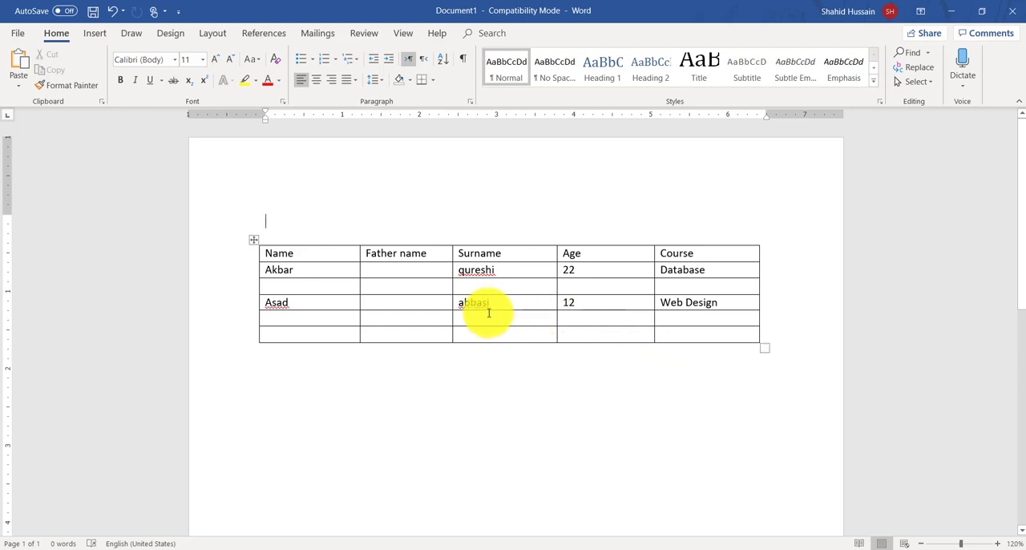
{"action": "left_click", "coordinate": [329, 266]}
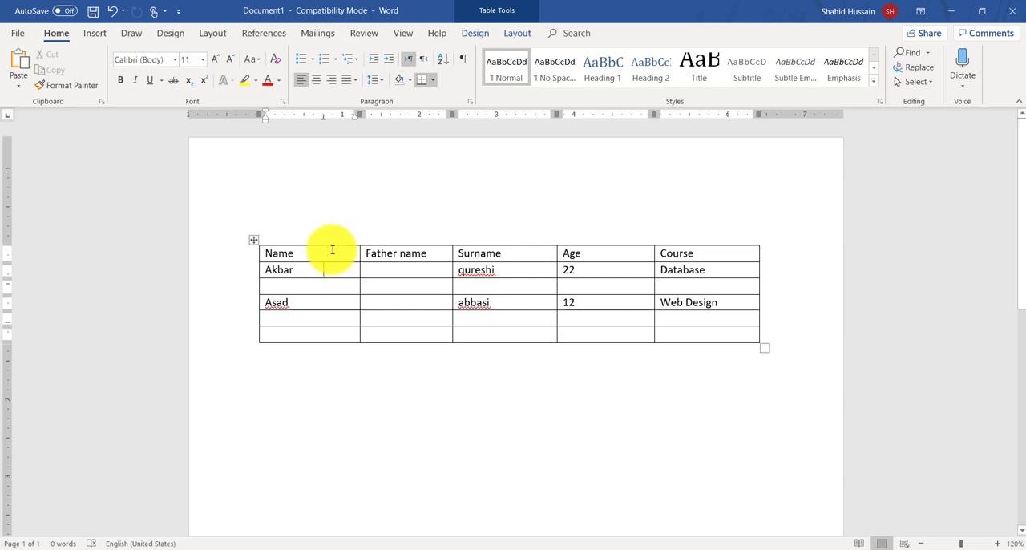
{"action": "key", "text": "ctrl+Home"}
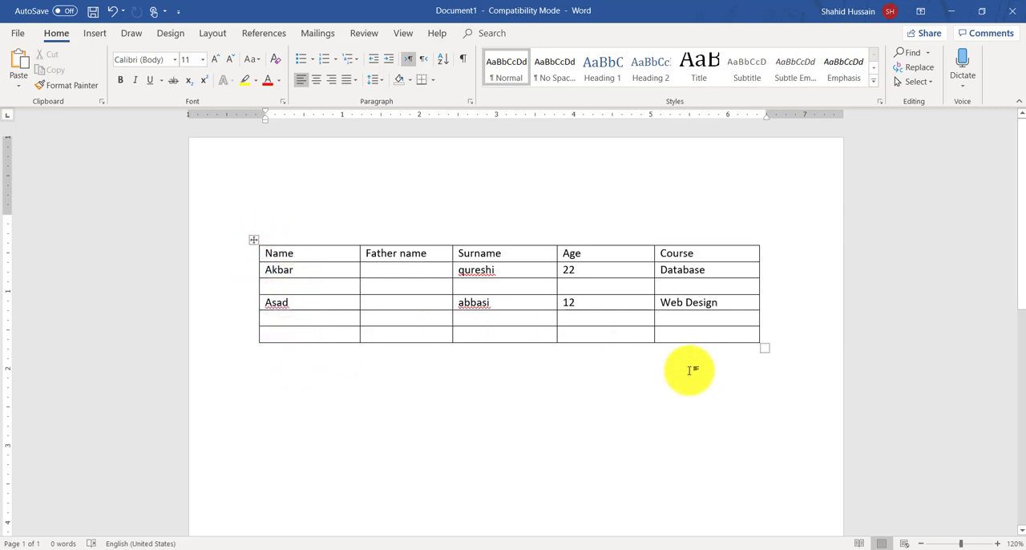
{"action": "left_click", "coordinate": [765, 348]}
{"action": "left_click", "coordinate": [476, 395]}
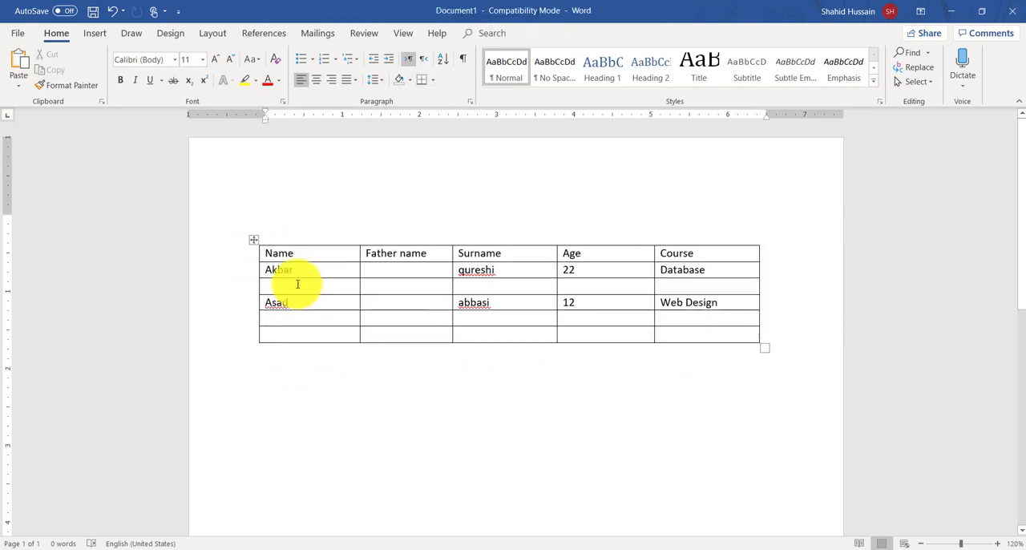
{"action": "left_click", "coordinate": [254, 238]}
{"action": "left_click", "coordinate": [332, 458]}
Step: Insert a new table with 10 columns and 50 rows below the existing student table
{"action": "left_click", "coordinate": [291, 363]}
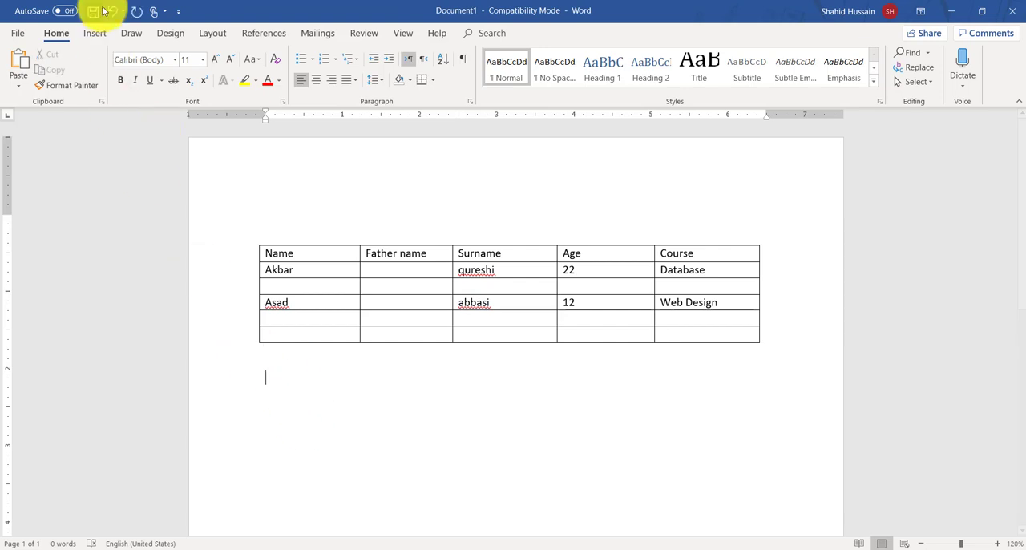
{"action": "left_click", "coordinate": [94, 33]}
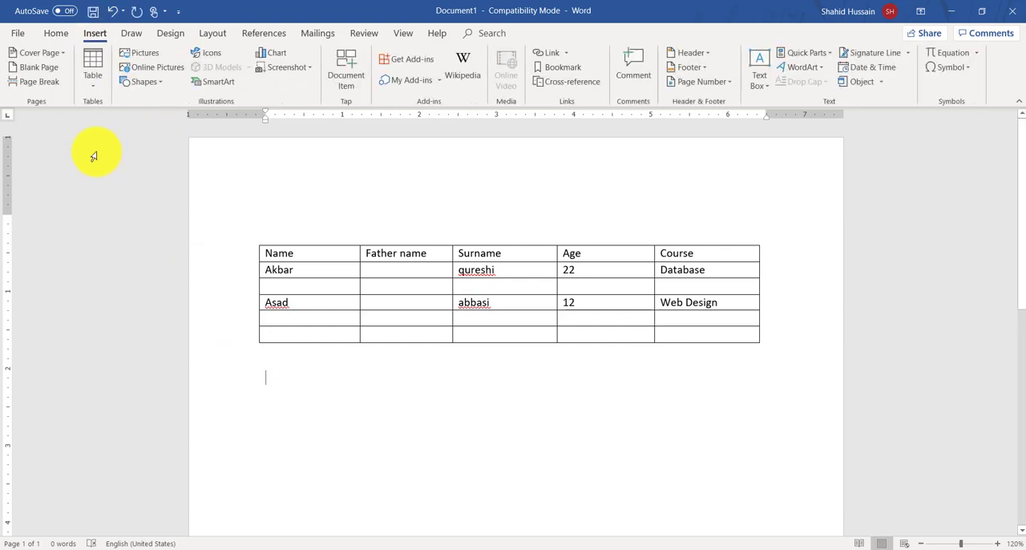
{"action": "left_click", "coordinate": [93, 80]}
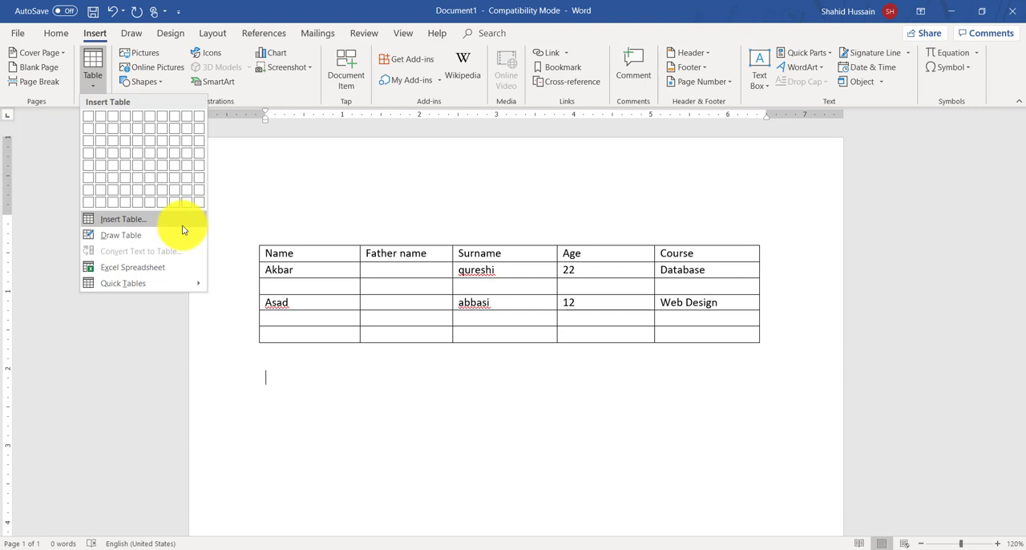
{"action": "left_click", "coordinate": [124, 225]}
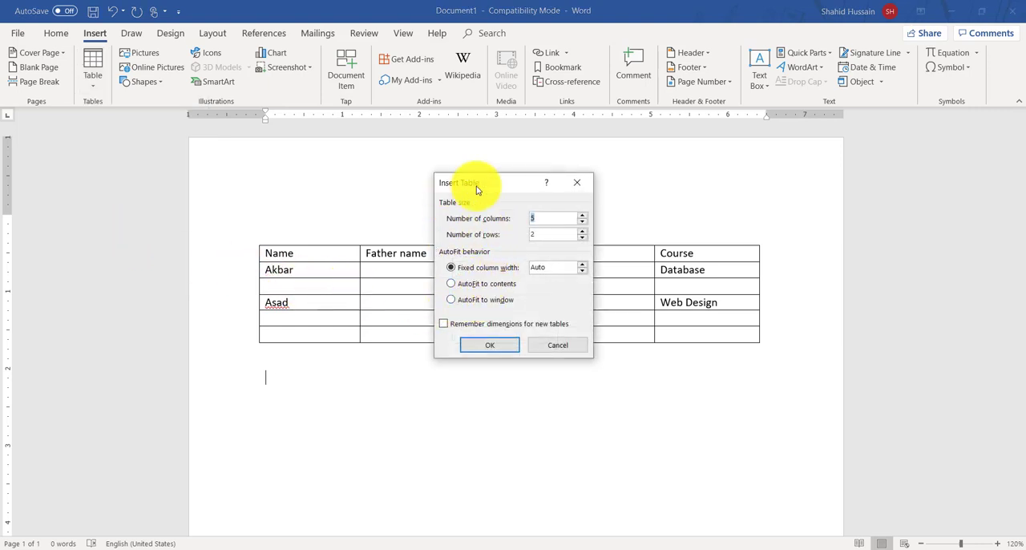
{"action": "left_click_drag", "start_coordinate": [476, 188], "coordinate": [511, 147]}
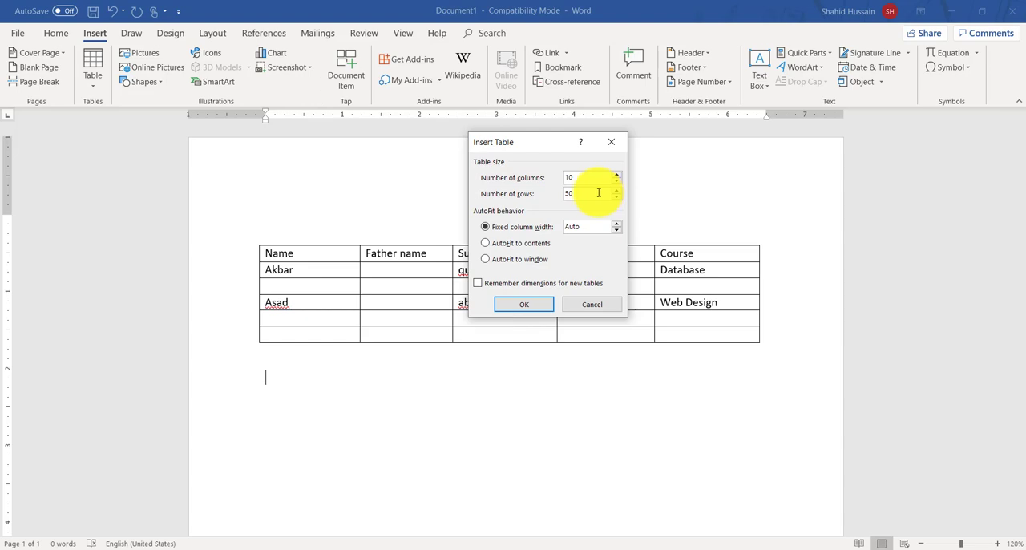
{"action": "left_click", "coordinate": [520, 306]}
Step: Review the new 50-row table, select all of it and delete it
{"action": "scroll", "coordinate": [465, 364], "scroll_direction": "down", "scroll_amount": 5}
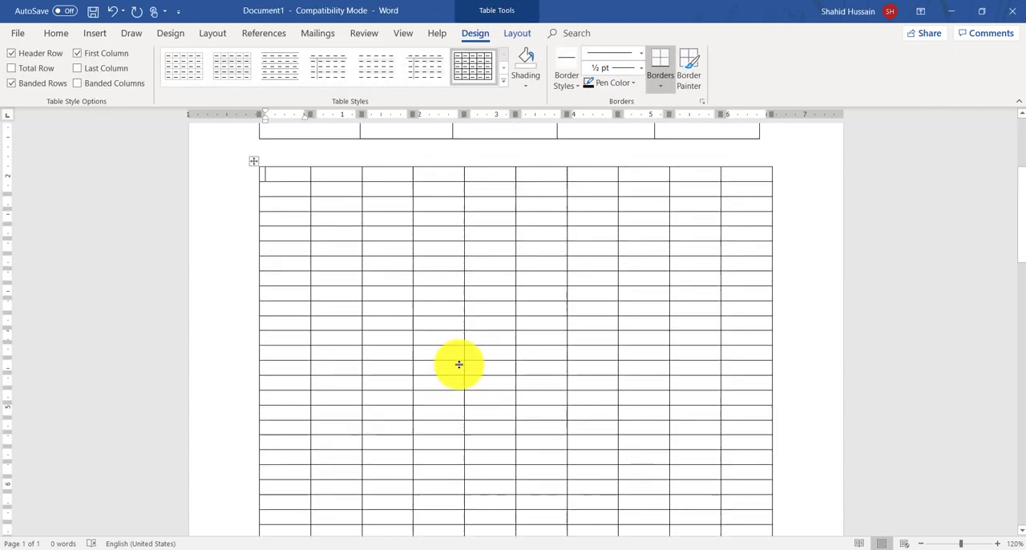
{"action": "scroll", "coordinate": [459, 364], "scroll_direction": "up", "scroll_amount": 3}
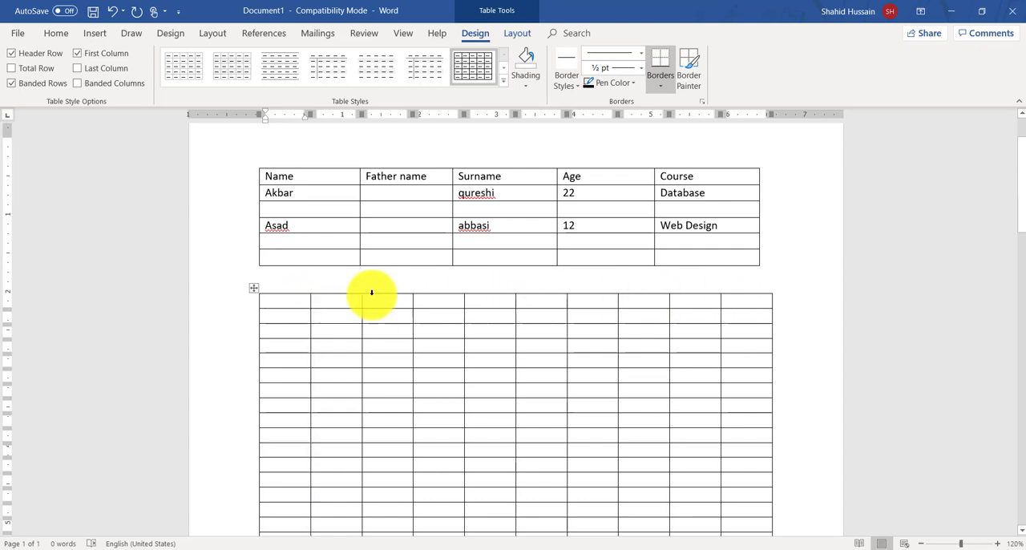
{"action": "scroll", "coordinate": [442, 408], "scroll_direction": "down", "scroll_amount": 10}
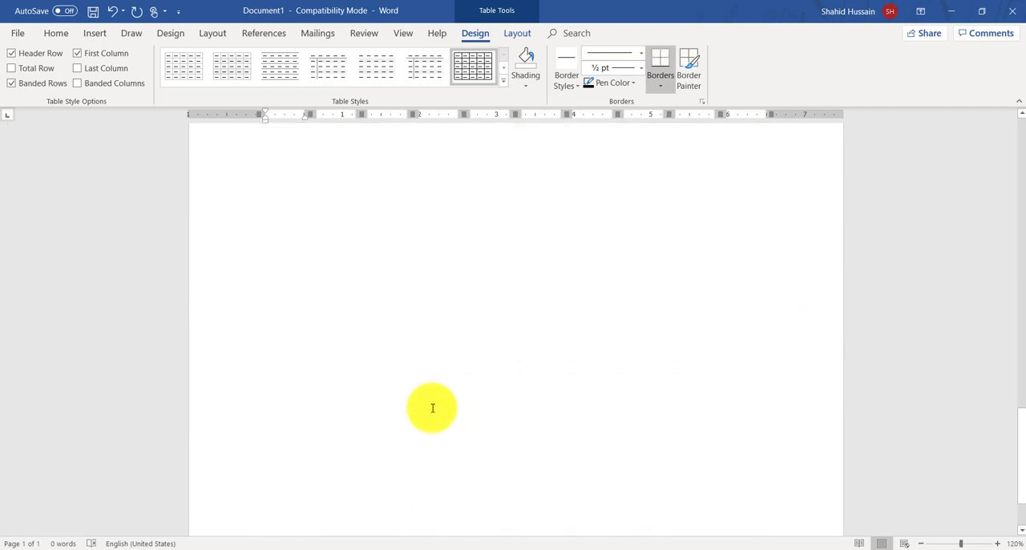
{"action": "scroll", "coordinate": [432, 408], "scroll_direction": "up", "scroll_amount": 12}
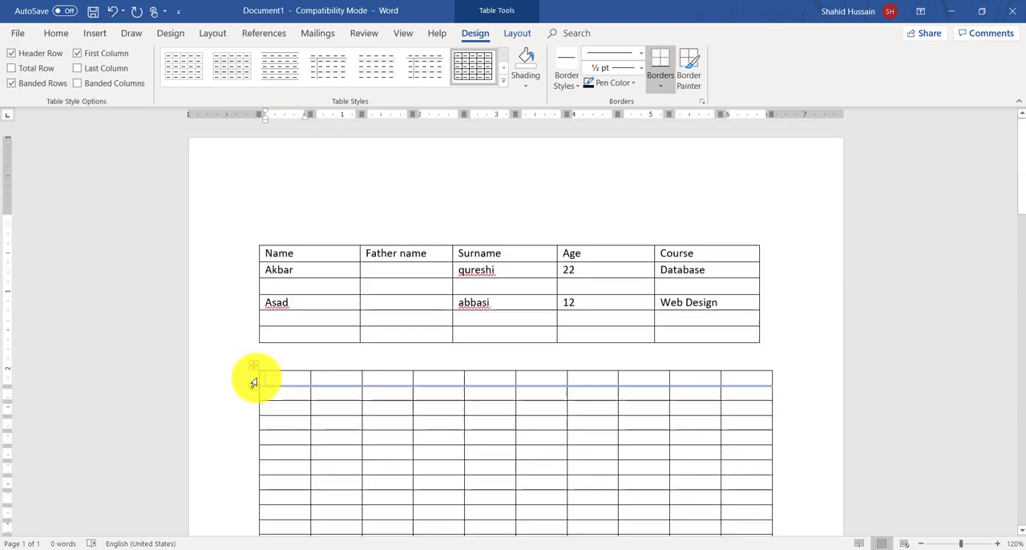
{"action": "left_click", "coordinate": [253, 366]}
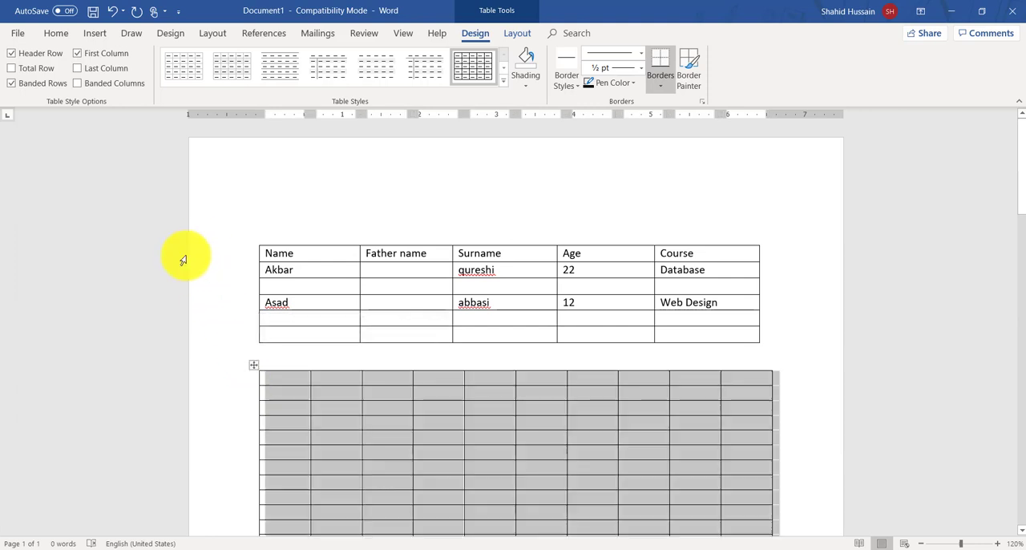
{"action": "key", "text": "BackSpace"}
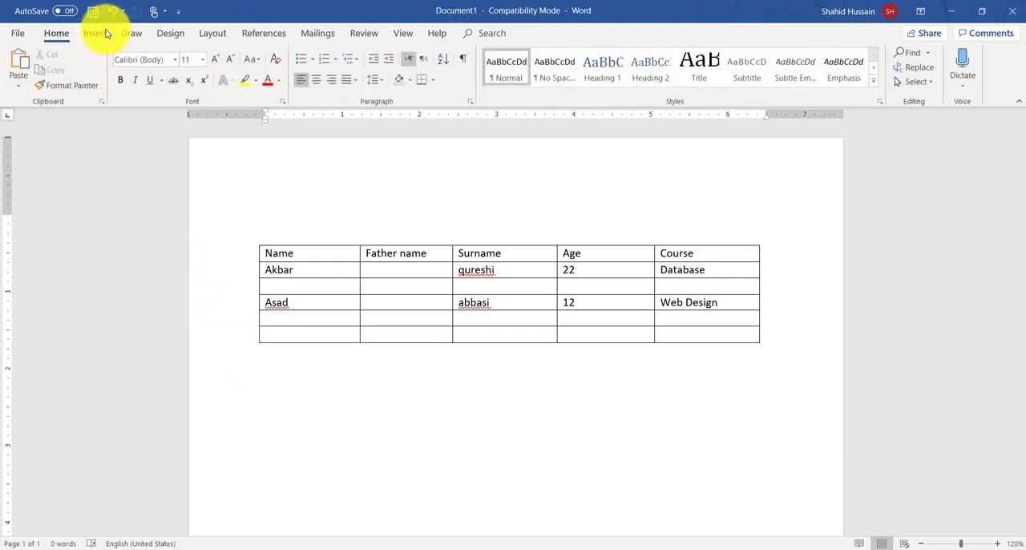
Step: Use Draw Table to draw an outer table frame about 6.88" wide and 4.3" high below the student table
{"action": "left_click", "coordinate": [104, 33]}
{"action": "left_click", "coordinate": [92, 86]}
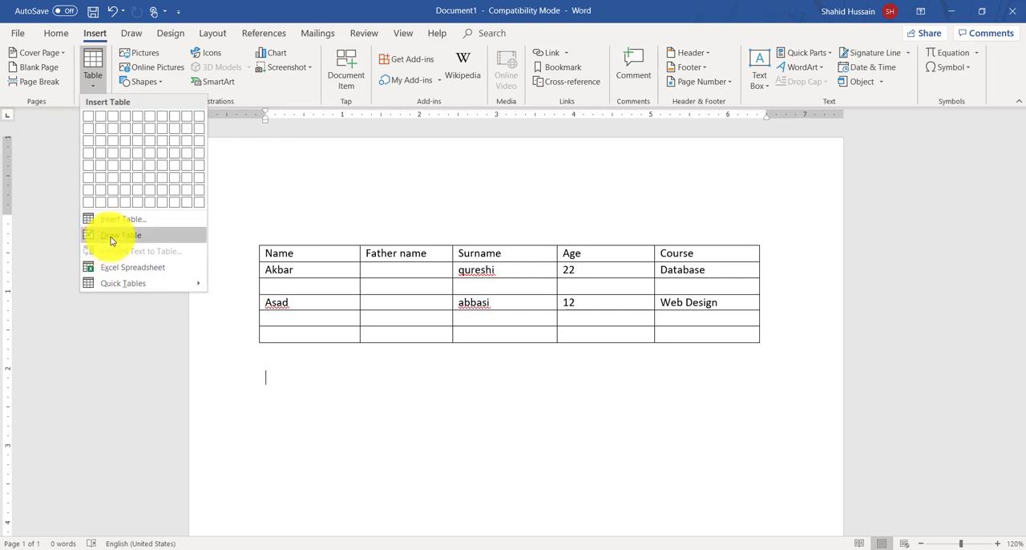
{"action": "left_click", "coordinate": [112, 238]}
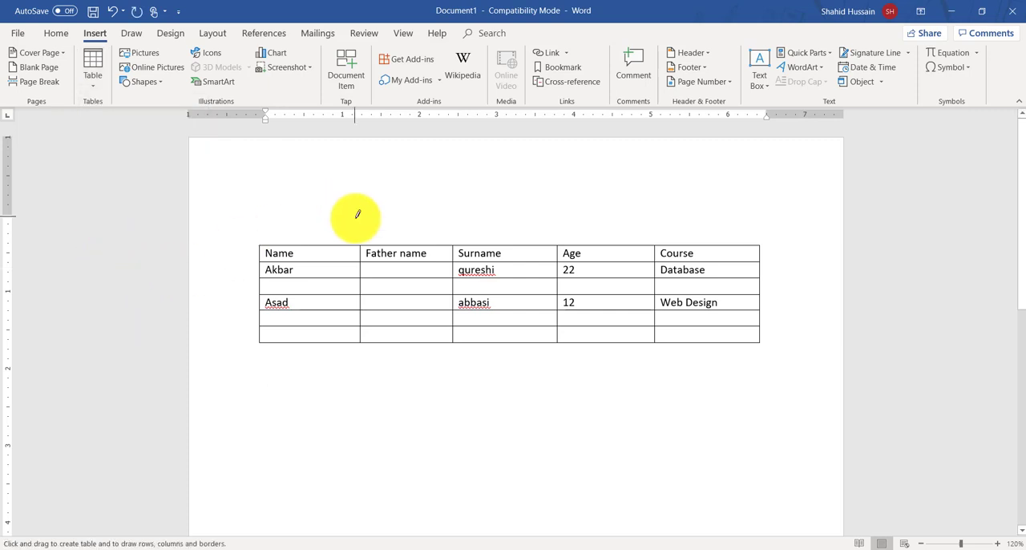
{"action": "scroll", "coordinate": [358, 215], "scroll_direction": "down", "scroll_amount": 5}
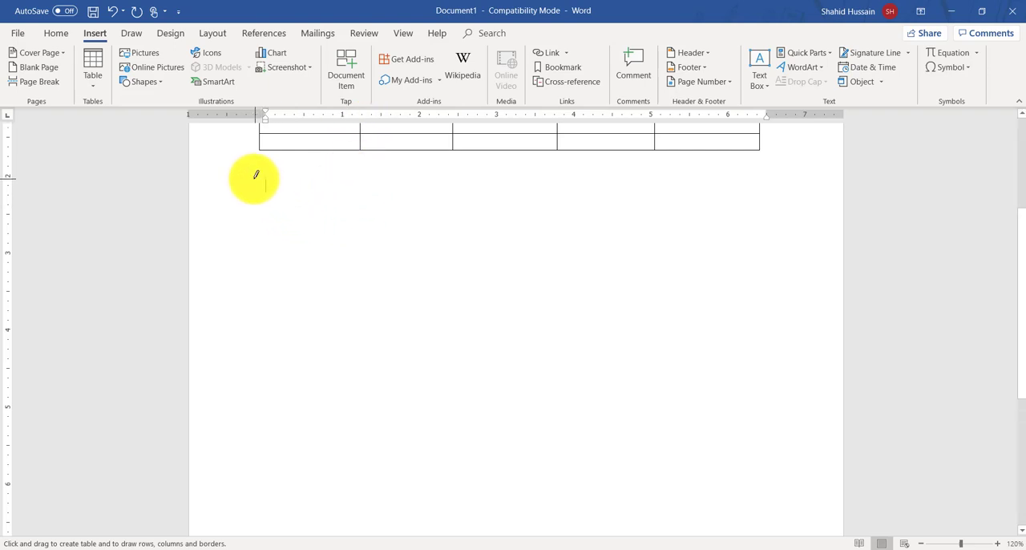
{"action": "mouse_move", "coordinate": [255, 178]}
{"action": "left_mouse_down"}
{"action": "mouse_move", "coordinate": [312, 232]}
{"action": "mouse_move", "coordinate": [767, 444]}
{"action": "mouse_move", "coordinate": [784, 510]}
{"action": "left_mouse_up"}
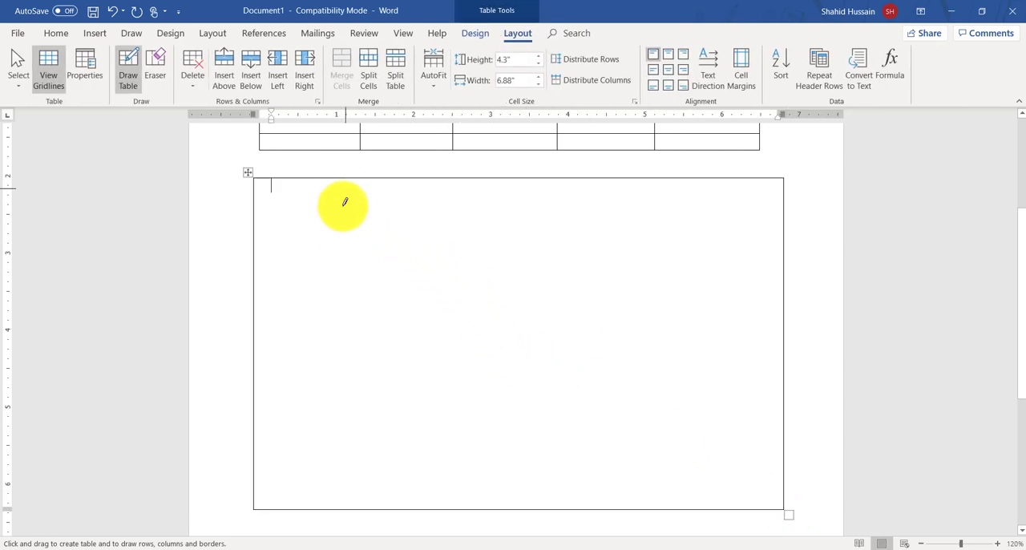
Step: Draw lines marking off a left column about 1.18" wide, divided into two cells with the upper one split vertically
{"action": "mouse_move", "coordinate": [344, 202]}
{"action": "left_mouse_down"}
{"action": "mouse_move", "coordinate": [332, 389]}
{"action": "mouse_move", "coordinate": [340, 433]}
{"action": "left_mouse_up"}
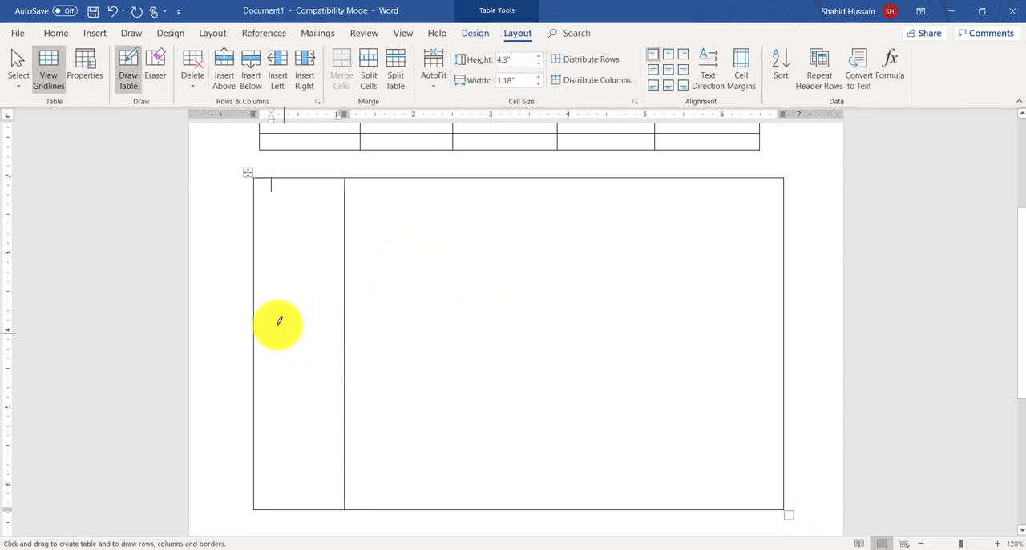
{"action": "left_click_drag", "start_coordinate": [272, 311], "coordinate": [326, 318]}
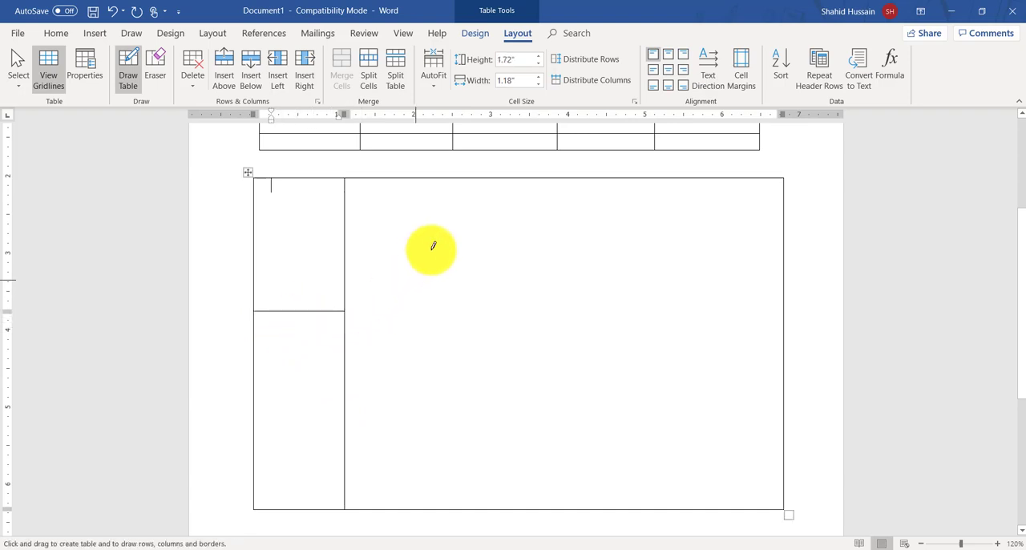
{"action": "left_click_drag", "start_coordinate": [305, 189], "coordinate": [303, 306]}
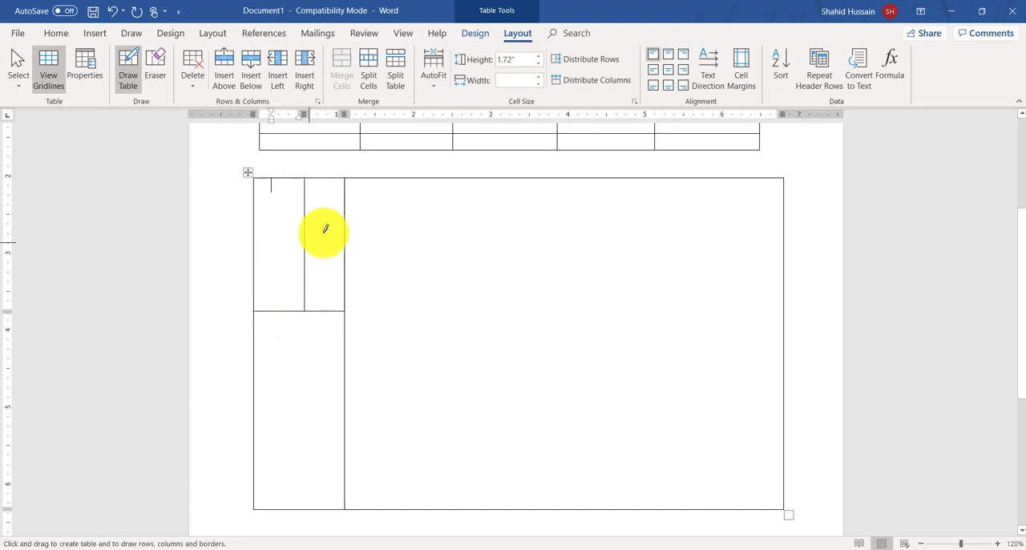
Step: Draw a horizontal line across the large right cell and a vertical line through the middle of the area below it
{"action": "left_click_drag", "start_coordinate": [374, 211], "coordinate": [619, 212]}
{"action": "left_click_drag", "start_coordinate": [553, 261], "coordinate": [548, 489]}
{"action": "left_click_drag", "start_coordinate": [728, 465], "coordinate": [768, 531]}
{"action": "key", "text": "ctrl+z"}
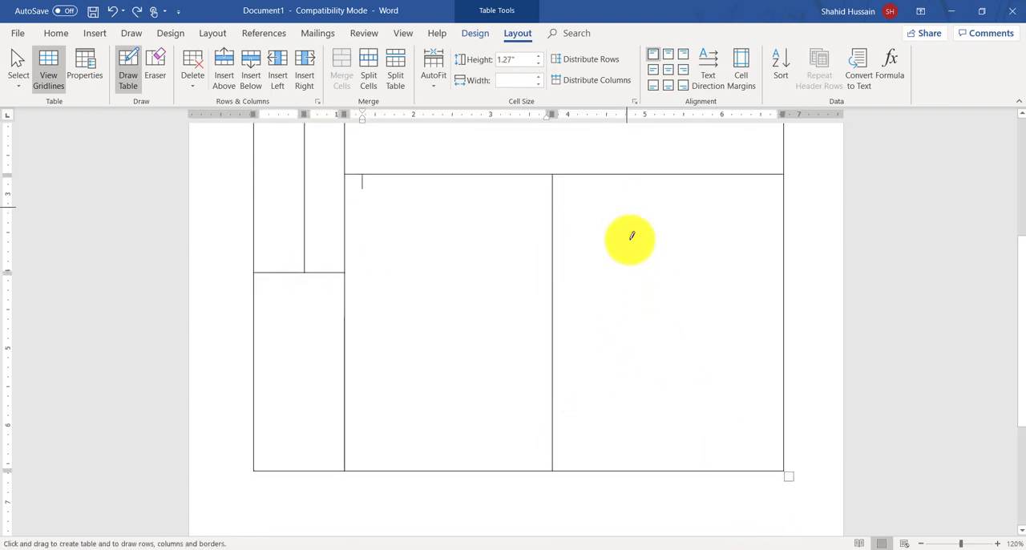
Step: Subdivide the two large lower cells with one more vertical and one more horizontal line each
{"action": "mouse_move", "coordinate": [628, 239]}
{"action": "left_mouse_down"}
{"action": "mouse_move", "coordinate": [625, 290]}
{"action": "mouse_move", "coordinate": [704, 232]}
{"action": "mouse_move", "coordinate": [740, 235]}
{"action": "left_mouse_up"}
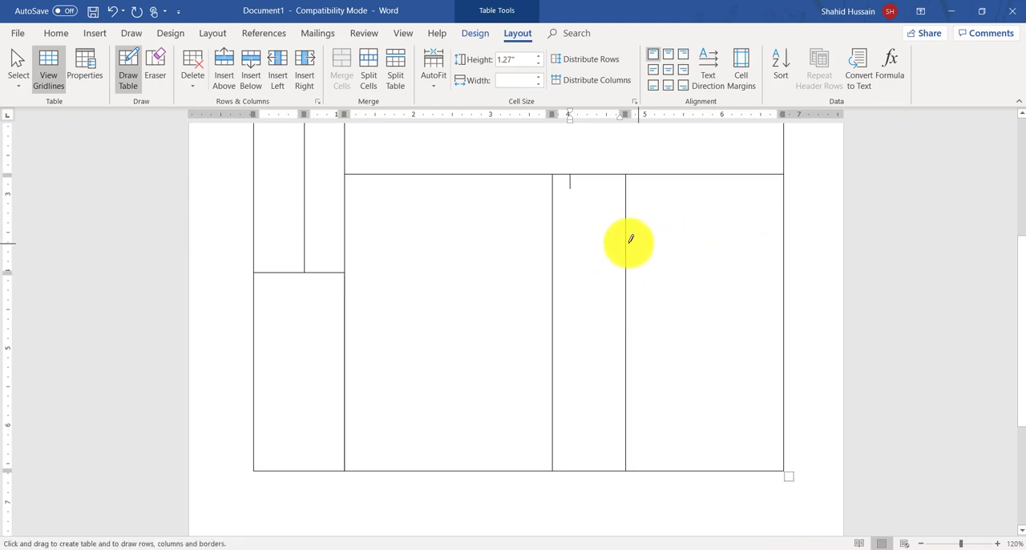
{"action": "left_click_drag", "start_coordinate": [553, 240], "coordinate": [769, 240]}
{"action": "mouse_move", "coordinate": [425, 195]}
{"action": "left_mouse_down"}
{"action": "mouse_move", "coordinate": [442, 366]}
{"action": "mouse_move", "coordinate": [435, 457]}
{"action": "left_mouse_up"}
{"action": "left_click_drag", "start_coordinate": [435, 383], "coordinate": [527, 378]}
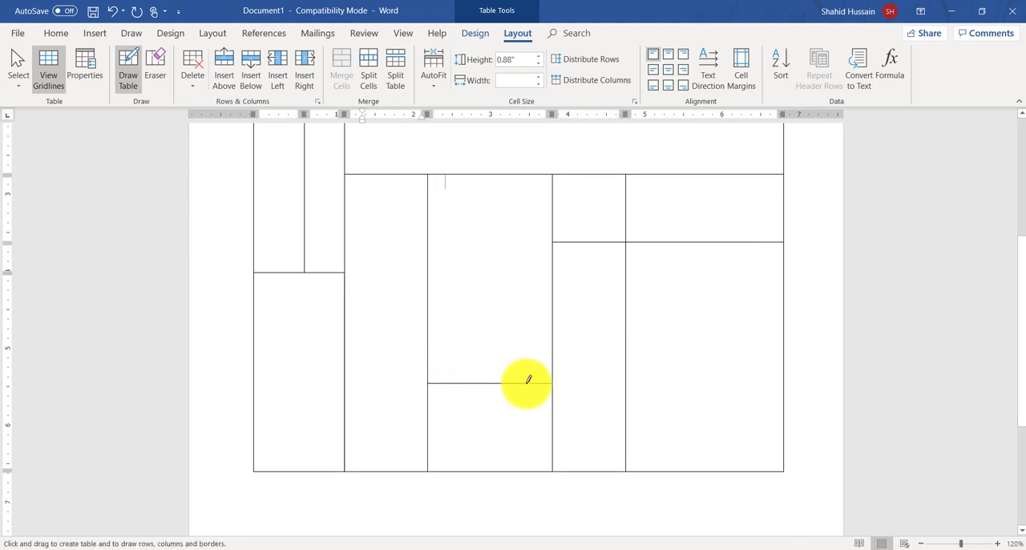
Step: Draw a vertical line through the wide top cell and the cell directly beneath it, near the drawn table's right side
{"action": "scroll", "coordinate": [474, 230], "scroll_direction": "up", "scroll_amount": 3}
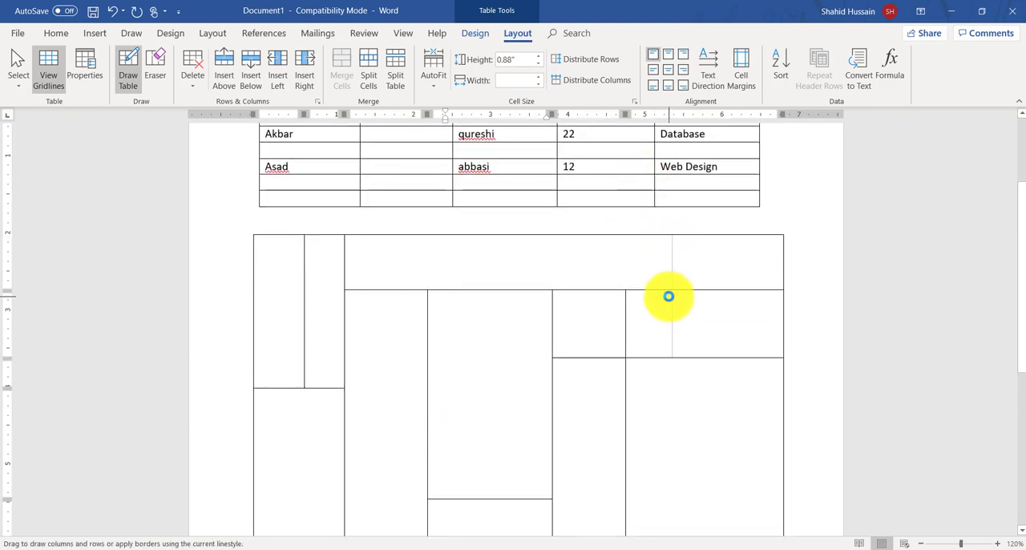
{"action": "left_click_drag", "start_coordinate": [668, 294], "coordinate": [670, 357]}
{"action": "scroll", "coordinate": [580, 305], "scroll_direction": "down", "scroll_amount": 3}
{"action": "scroll", "coordinate": [485, 275], "scroll_direction": "up", "scroll_amount": 2}
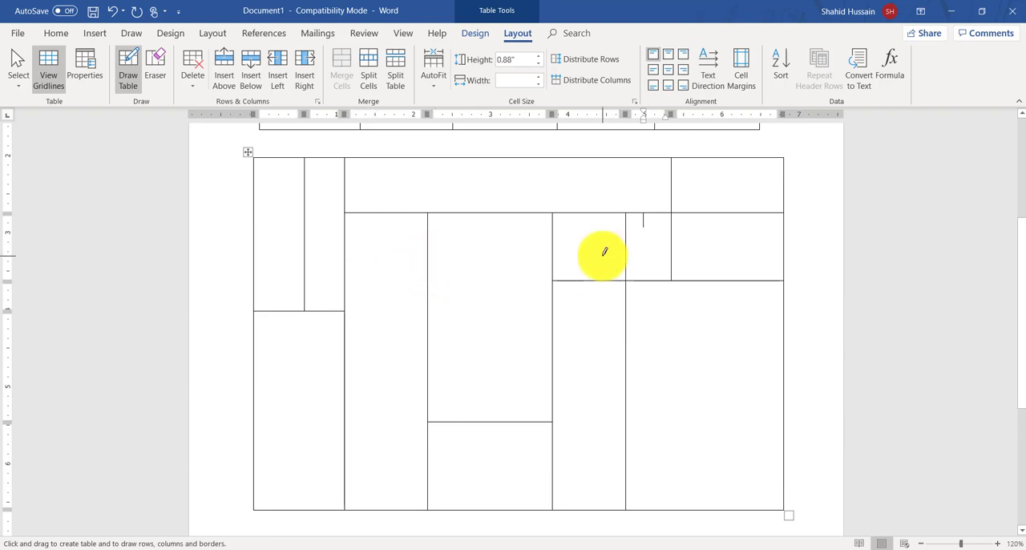
Step: Choose the thin-thick-thin line style and draw two vertical lines with it in the middle cells of the drawn table
{"action": "left_click", "coordinate": [479, 33]}
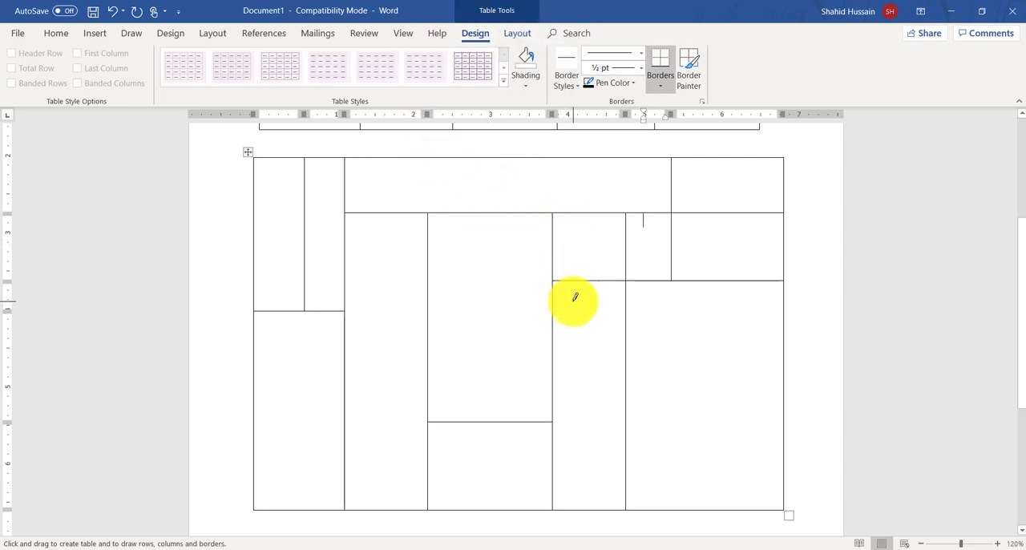
{"action": "left_click", "coordinate": [620, 54]}
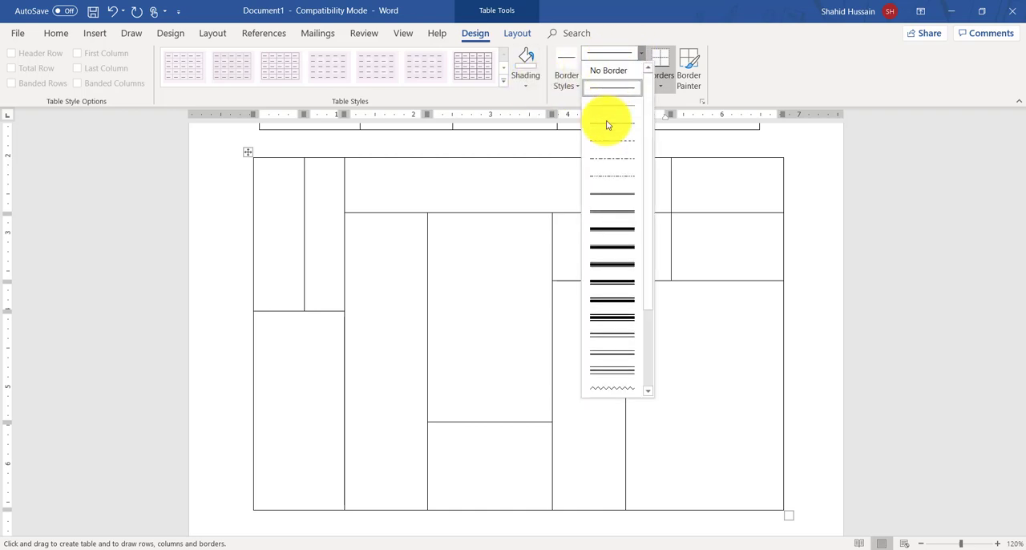
{"action": "left_click", "coordinate": [610, 268]}
{"action": "left_click_drag", "start_coordinate": [378, 248], "coordinate": [380, 377]}
{"action": "left_click_drag", "start_coordinate": [478, 240], "coordinate": [480, 405]}
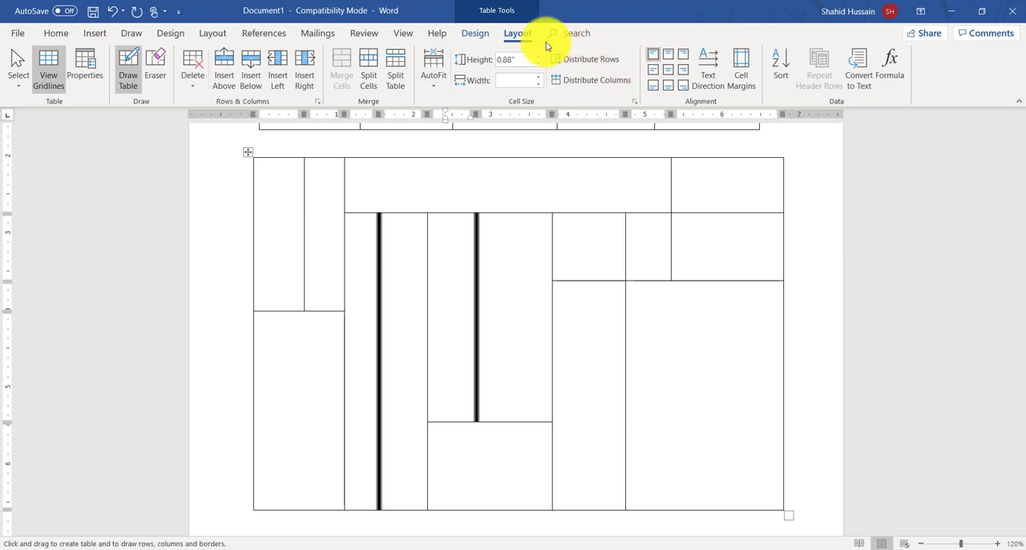
Step: Set the pen weight to 6 pt, try drawing a line in the large lower-right cell, and undo it
{"action": "left_click", "coordinate": [476, 32]}
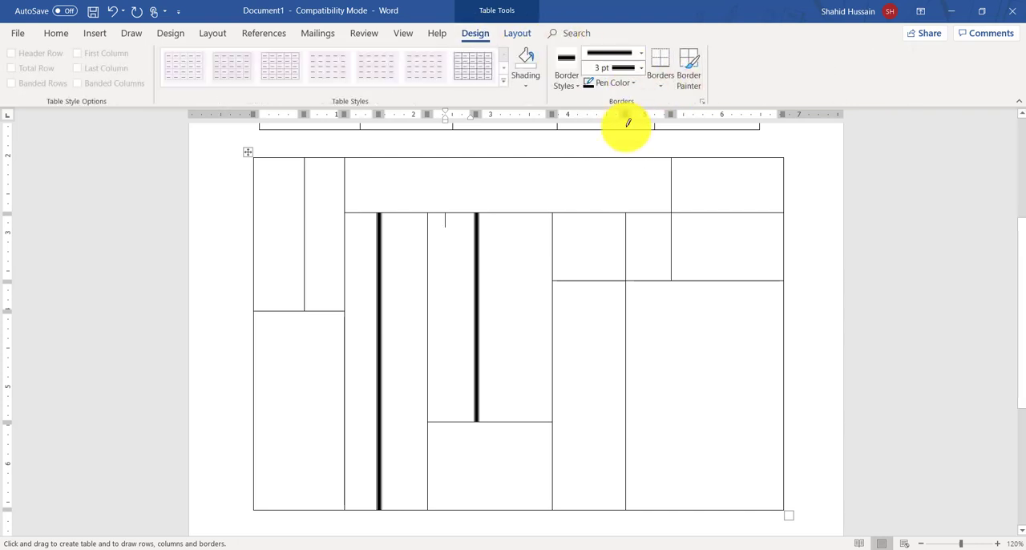
{"action": "left_click", "coordinate": [616, 68]}
{"action": "left_click", "coordinate": [627, 151]}
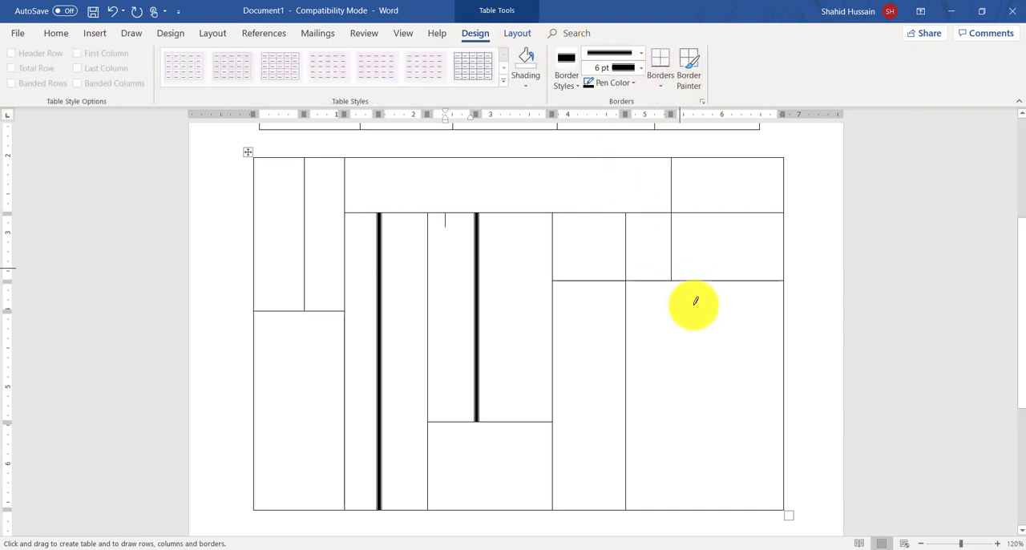
{"action": "left_click_drag", "start_coordinate": [695, 304], "coordinate": [720, 477]}
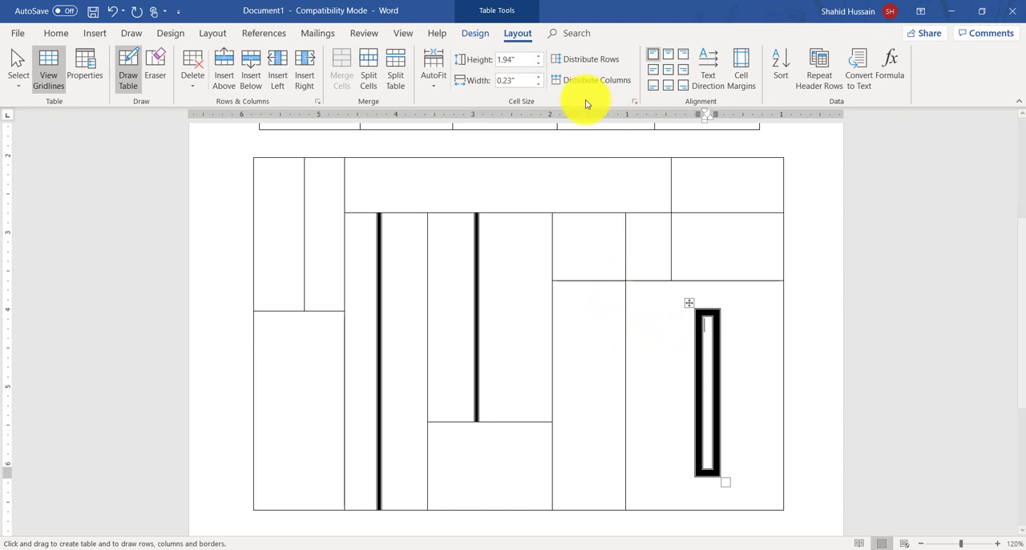
{"action": "key", "text": "ctrl+z"}
Step: Set the pen color to green and choose the double wavy line style for drawing borders
{"action": "left_click", "coordinate": [475, 33]}
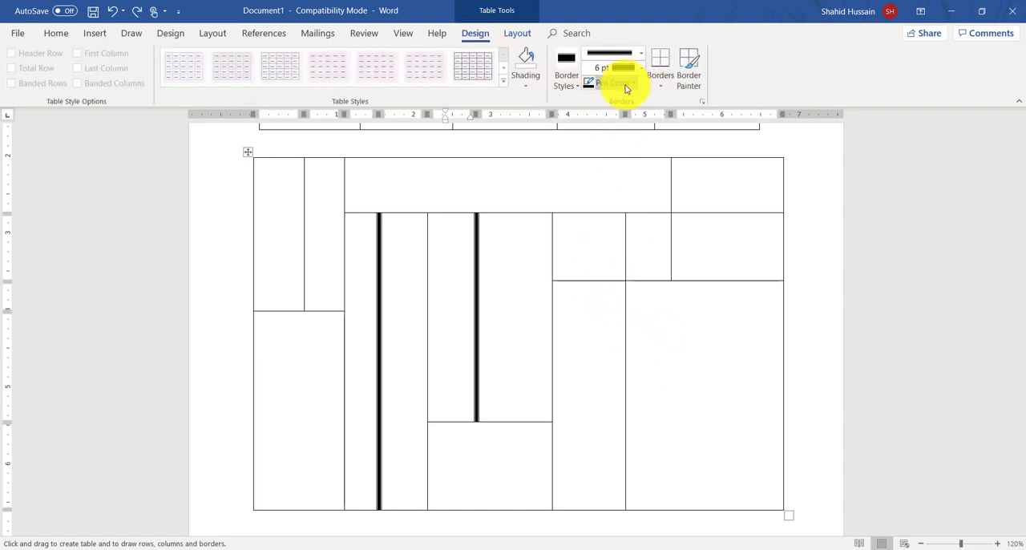
{"action": "left_click", "coordinate": [627, 85]}
{"action": "left_click", "coordinate": [642, 161]}
{"action": "left_click", "coordinate": [623, 54]}
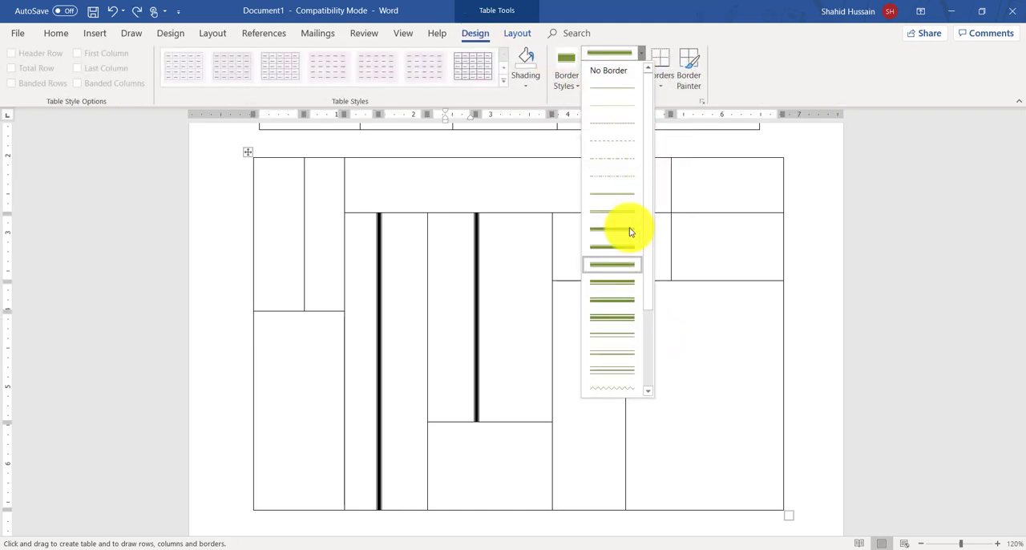
{"action": "scroll", "coordinate": [626, 321], "scroll_direction": "down", "scroll_amount": 3}
{"action": "left_click", "coordinate": [623, 312]}
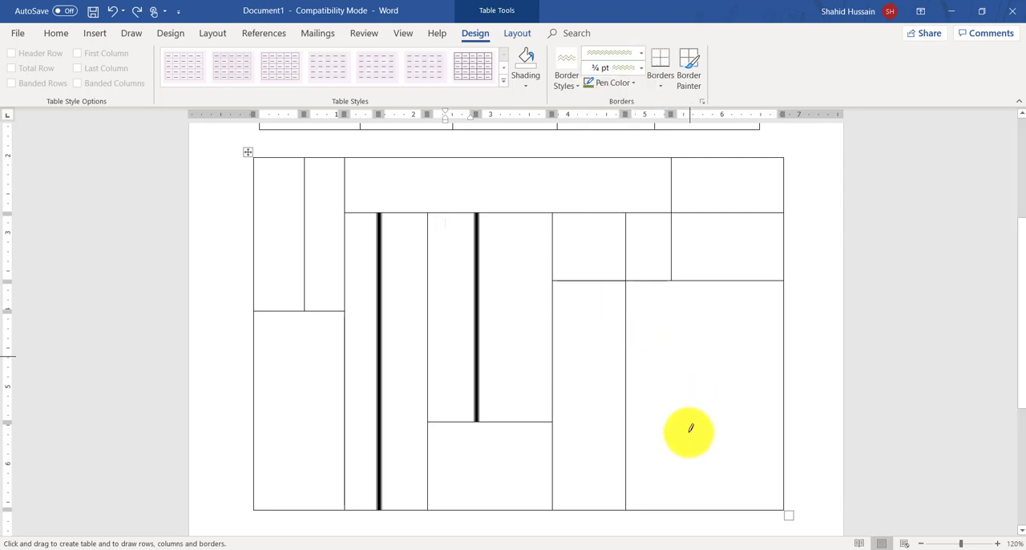
Step: Draw a vertical and a horizontal green wavy line across the large lower-right cell of the drawn table
{"action": "left_click_drag", "start_coordinate": [689, 431], "coordinate": [689, 433]}
{"action": "left_click_drag", "start_coordinate": [652, 362], "coordinate": [754, 360]}
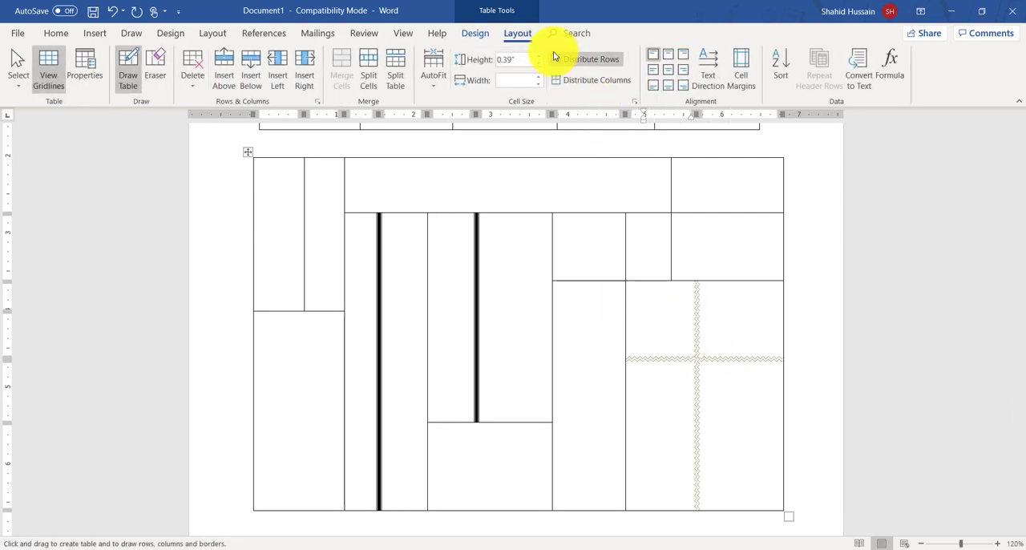
Step: Set the pen color to light blue and apply wavy borders around the small cell above the green wavy lines
{"action": "left_click", "coordinate": [475, 34]}
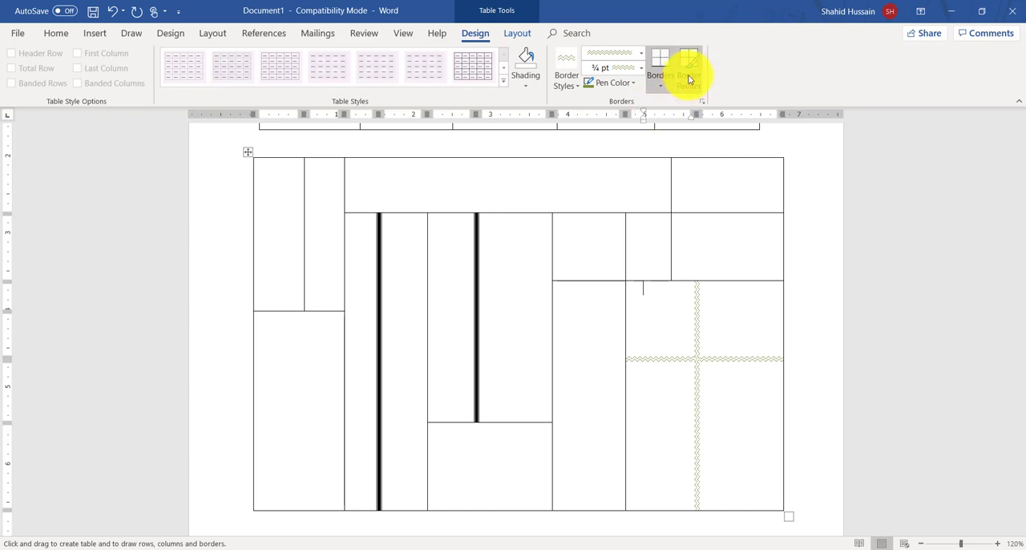
{"action": "left_click", "coordinate": [689, 81]}
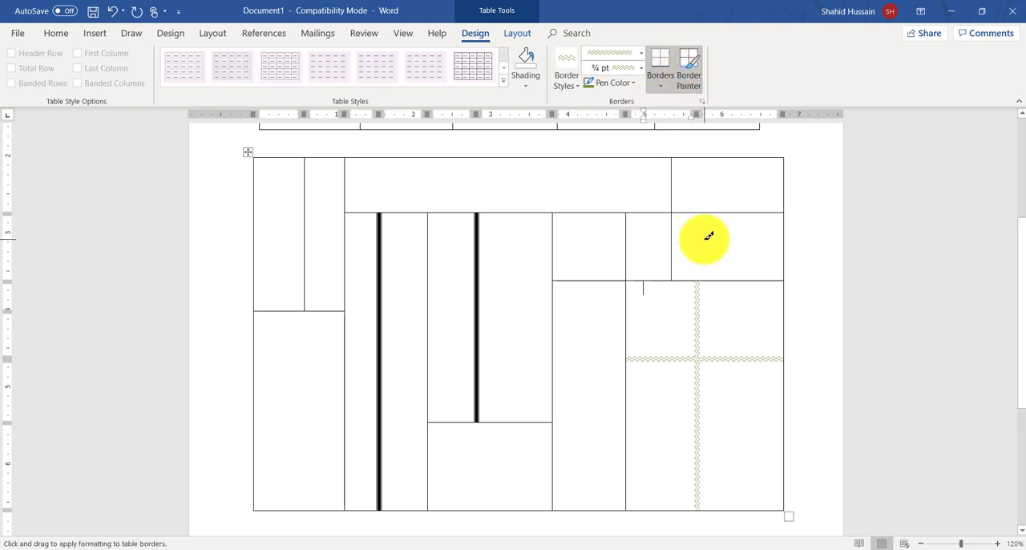
{"action": "left_click", "coordinate": [662, 267]}
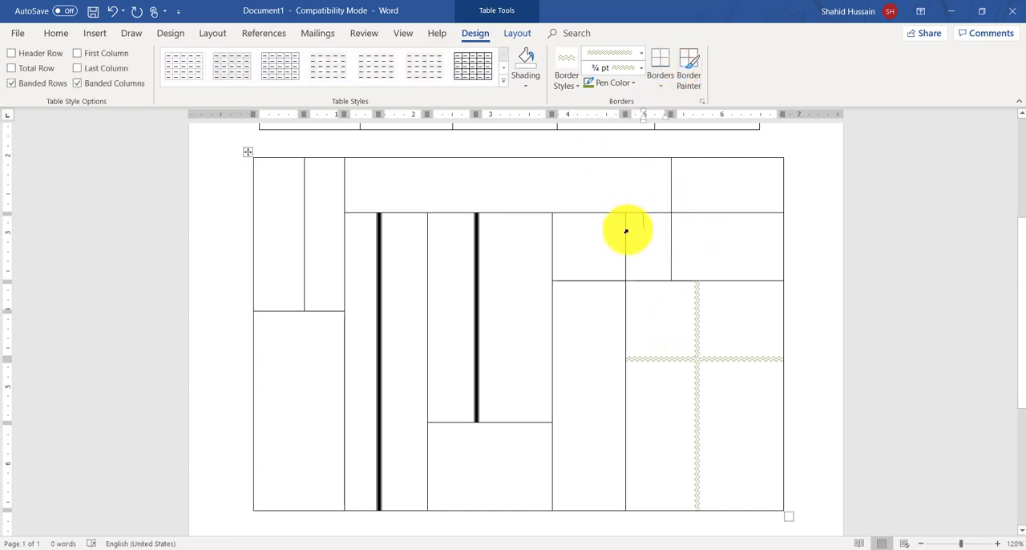
{"action": "left_click", "coordinate": [609, 83]}
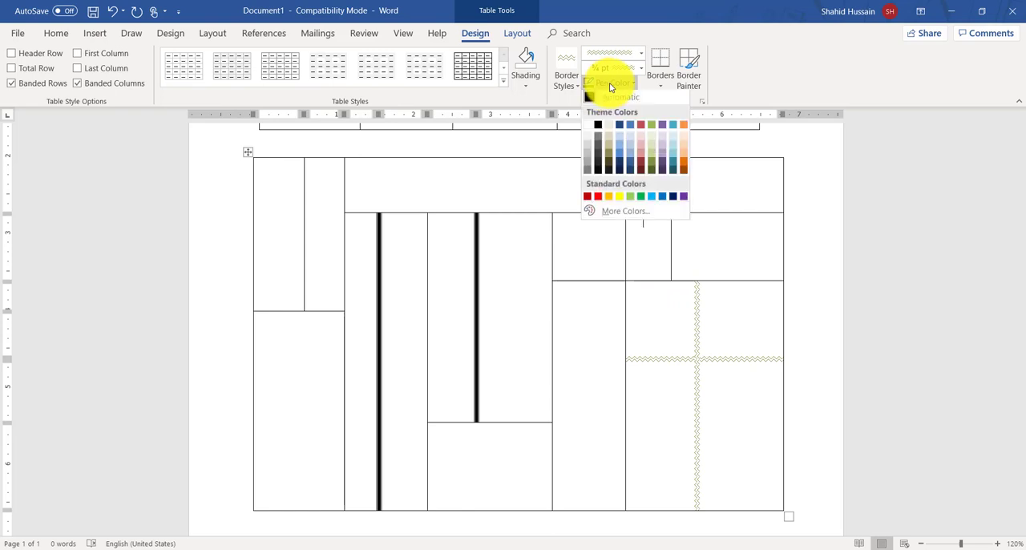
{"action": "left_click", "coordinate": [621, 148]}
{"action": "left_click", "coordinate": [659, 77]}
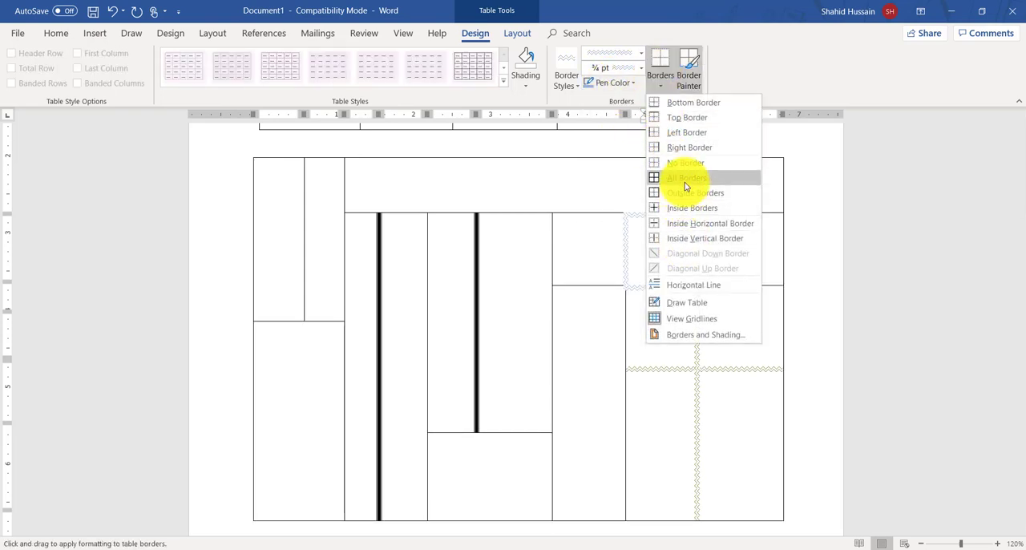
{"action": "left_click", "coordinate": [685, 177]}
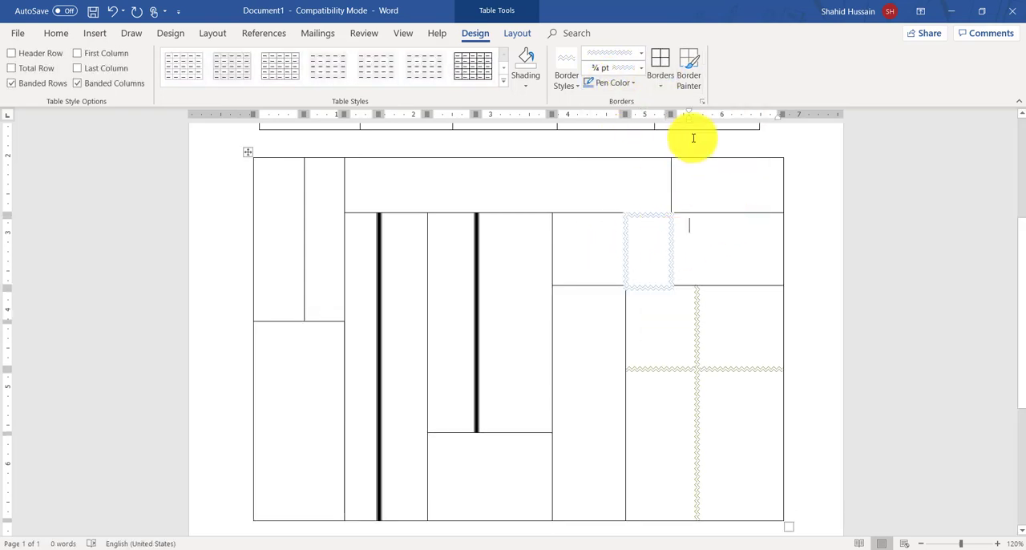
Step: Shade the cell beside the light blue wavy-bordered cell light red
{"action": "left_click", "coordinate": [526, 85]}
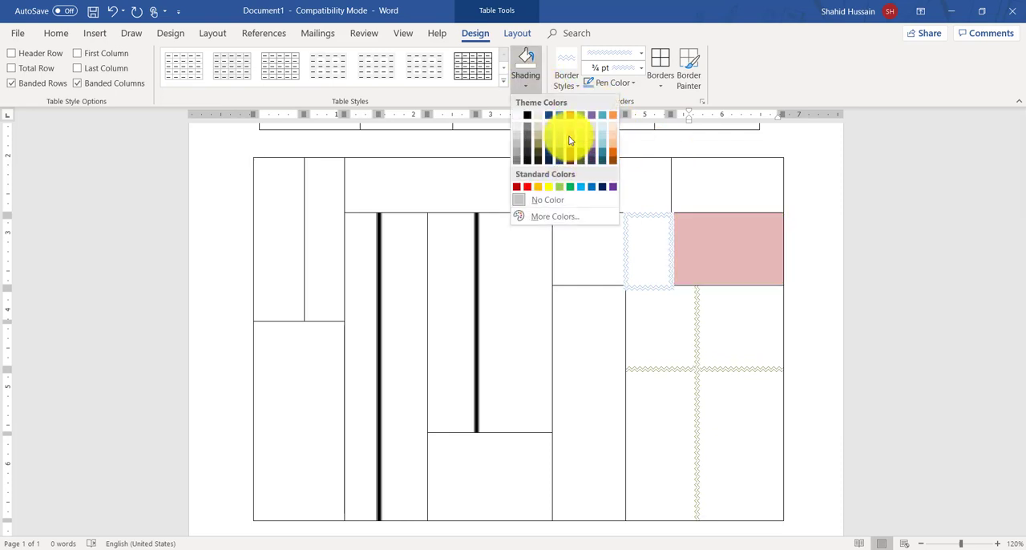
{"action": "left_click", "coordinate": [571, 140]}
{"action": "left_click", "coordinate": [706, 173]}
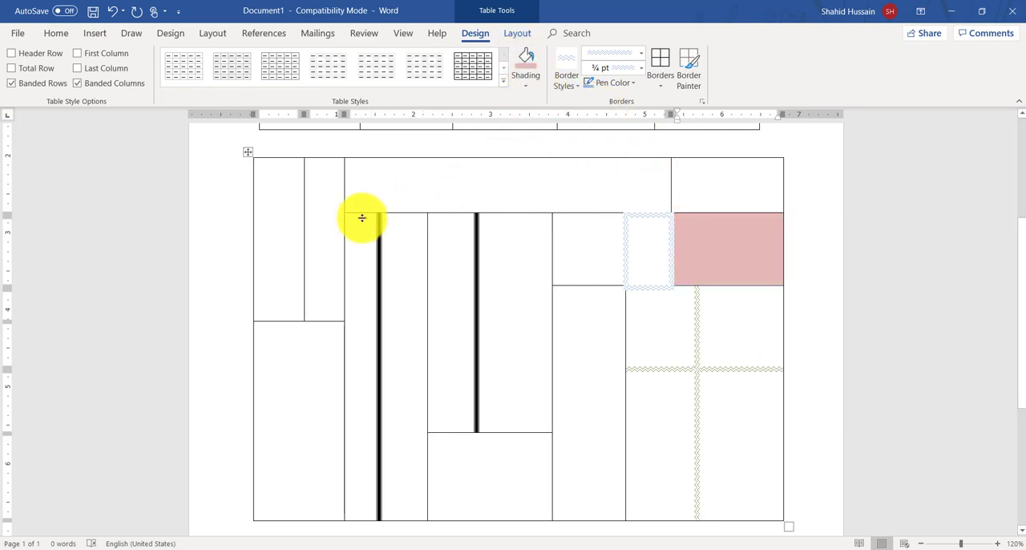
Step: Erase borders across the upper and middle cells of the drawn table with the Table Eraser, including the two thick vertical lines
{"action": "scroll", "coordinate": [359, 224], "scroll_direction": "up", "scroll_amount": 3}
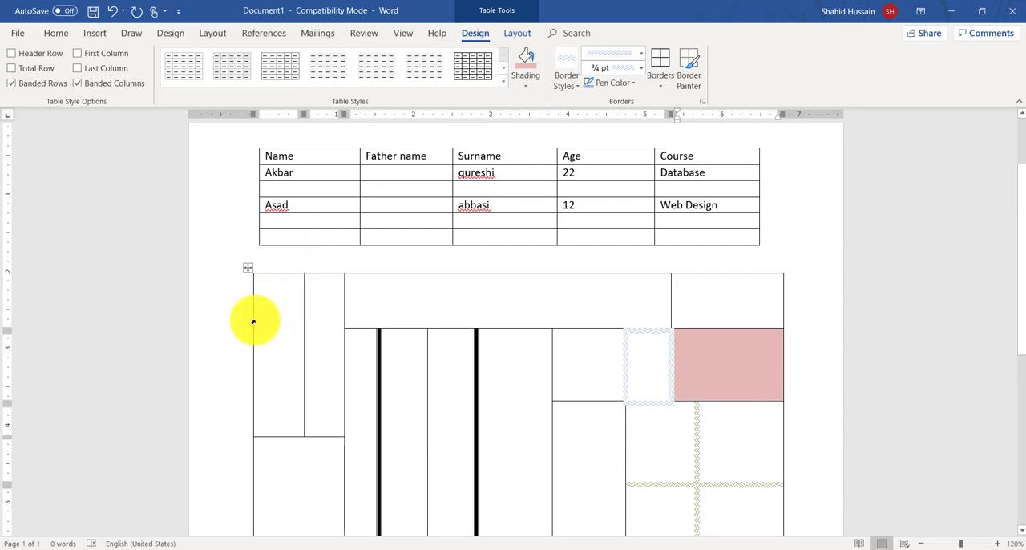
{"action": "left_click", "coordinate": [362, 300]}
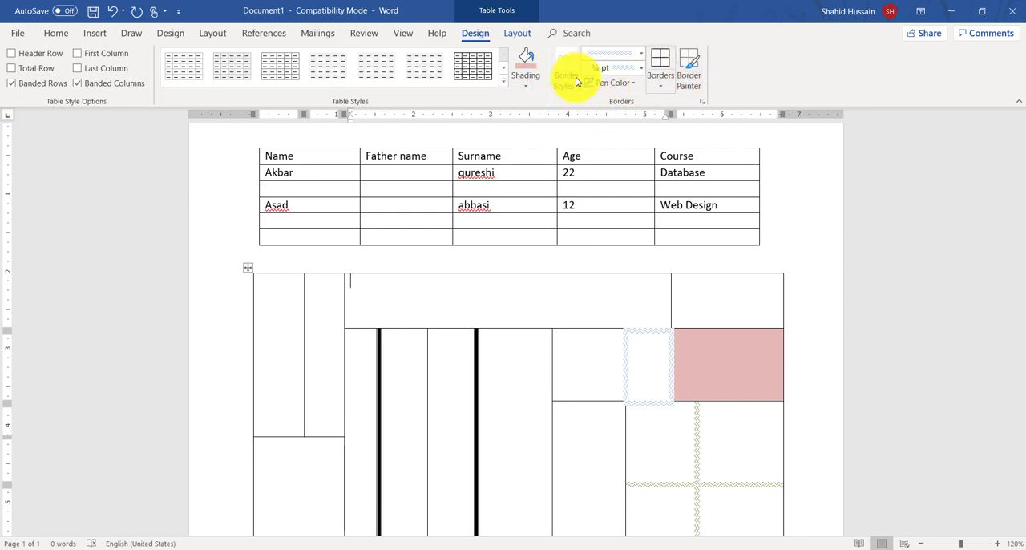
{"action": "left_click", "coordinate": [518, 34]}
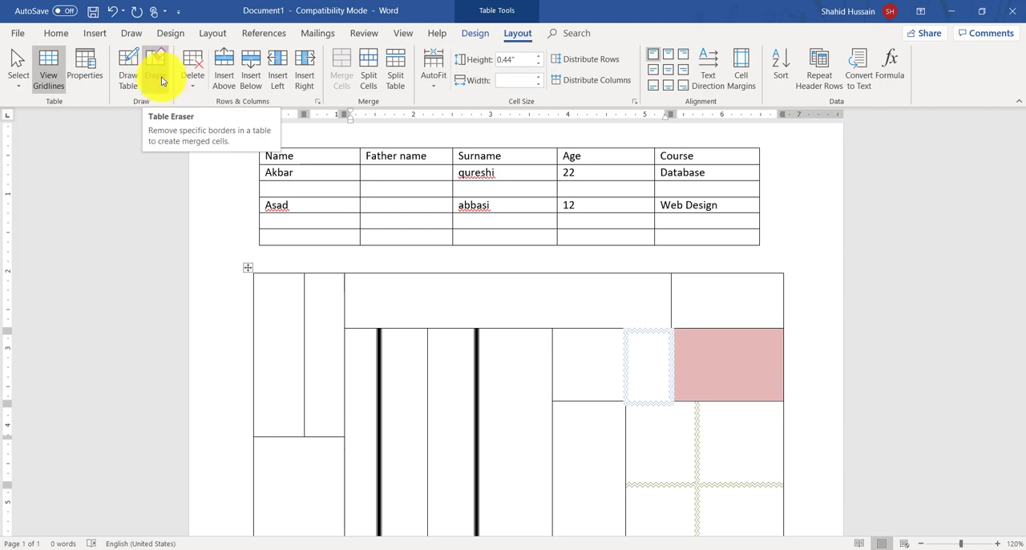
{"action": "left_click", "coordinate": [475, 32]}
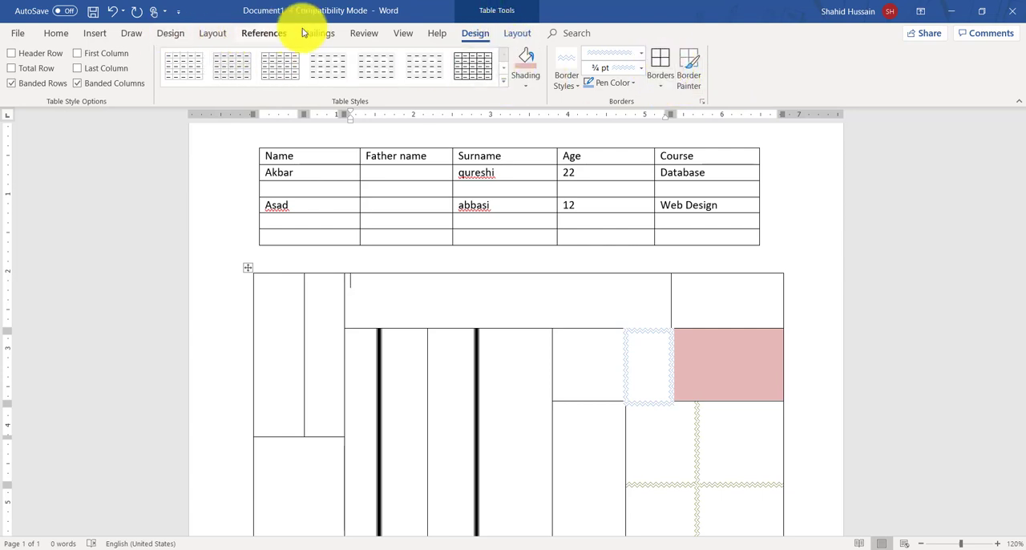
{"action": "left_click", "coordinate": [514, 33]}
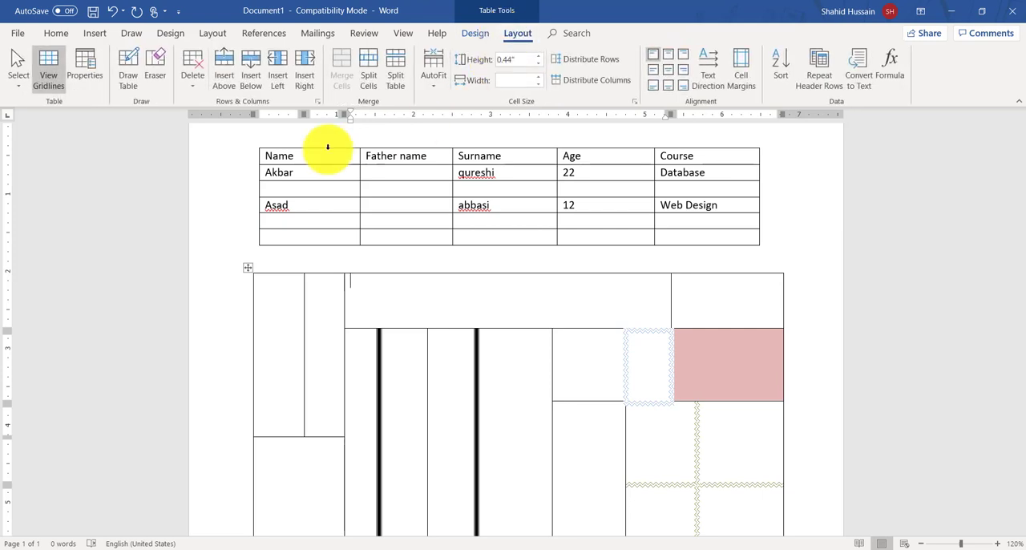
{"action": "left_click", "coordinate": [161, 64]}
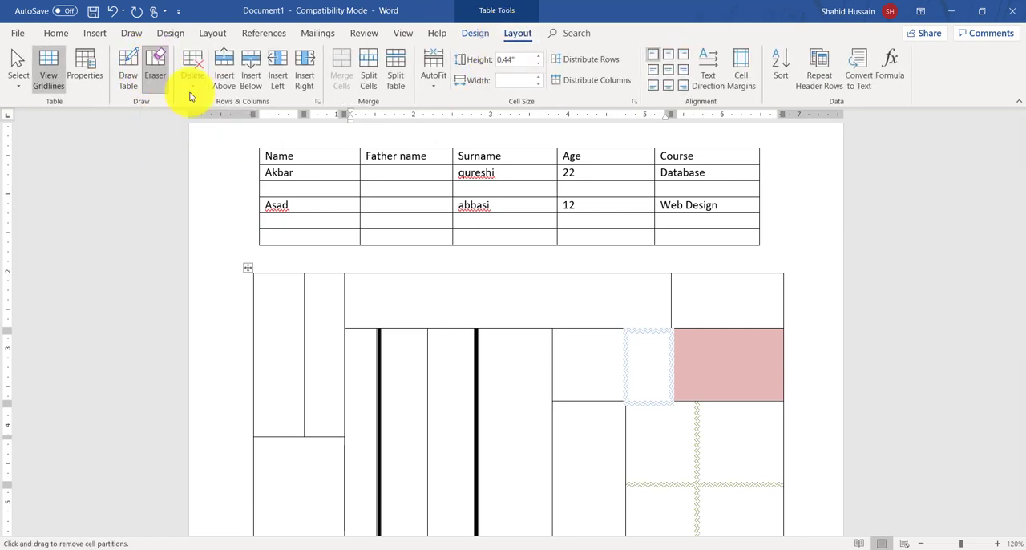
{"action": "left_click_drag", "start_coordinate": [642, 316], "coordinate": [649, 387]}
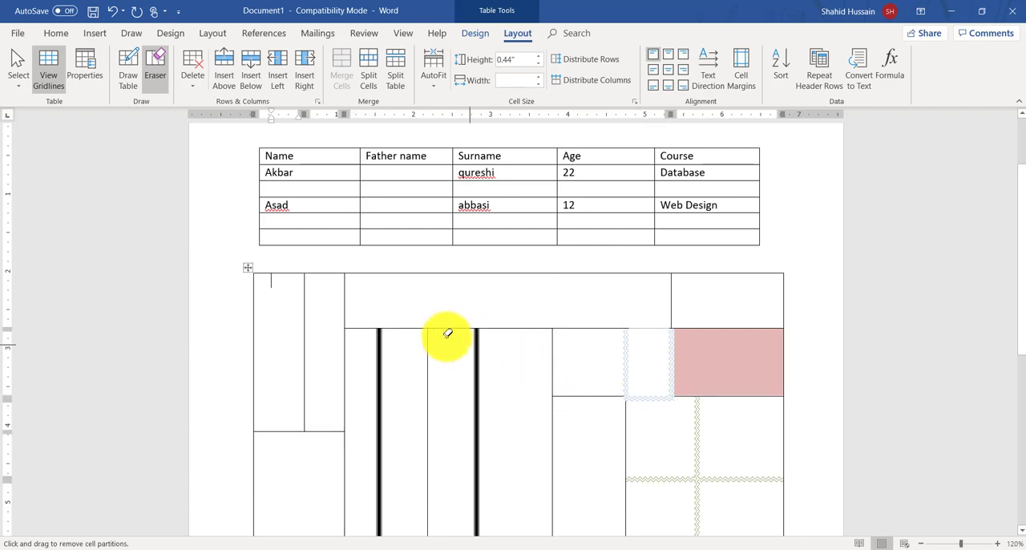
{"action": "left_click", "coordinate": [433, 373]}
{"action": "left_click_drag", "start_coordinate": [423, 363], "coordinate": [527, 377]}
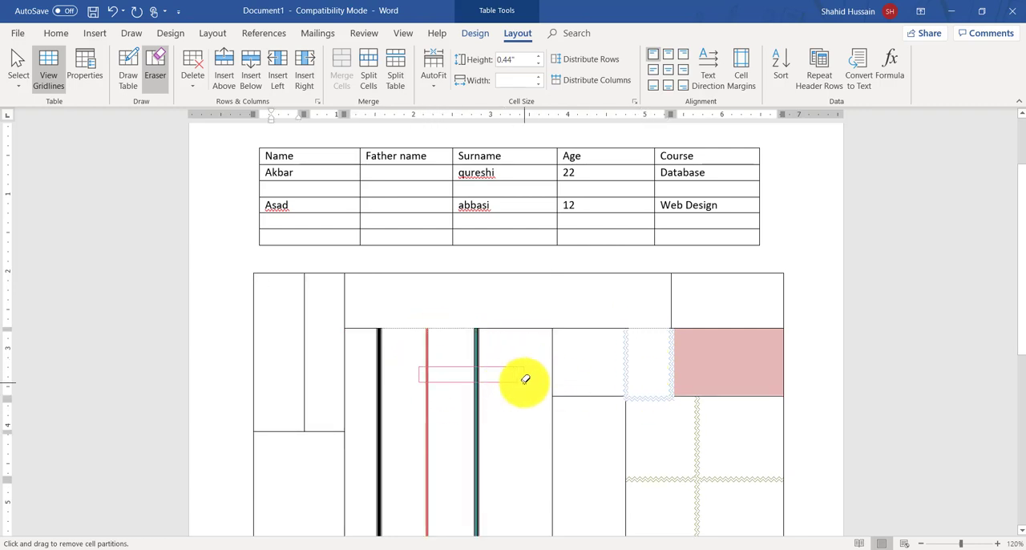
{"action": "left_click", "coordinate": [527, 330]}
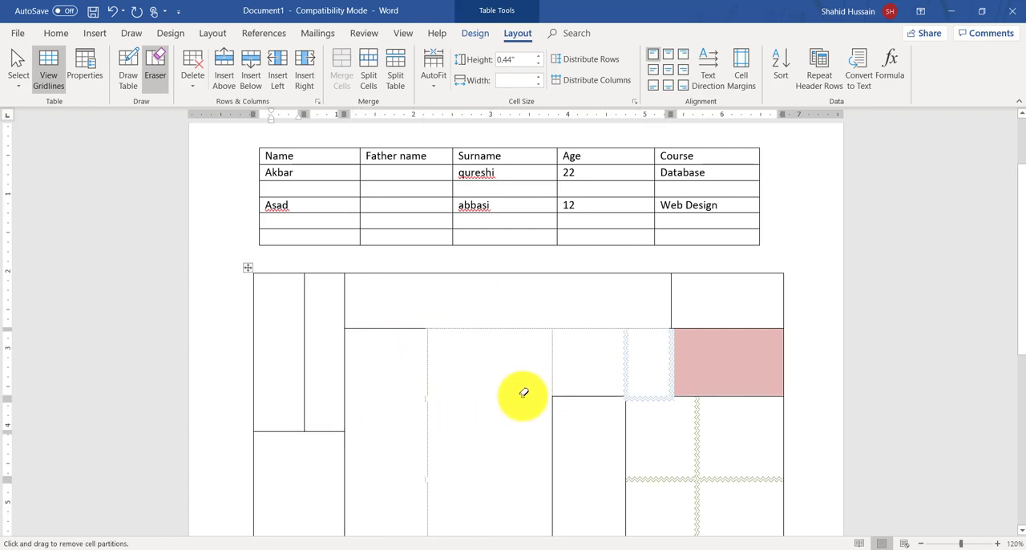
{"action": "left_click_drag", "start_coordinate": [468, 312], "coordinate": [677, 467]}
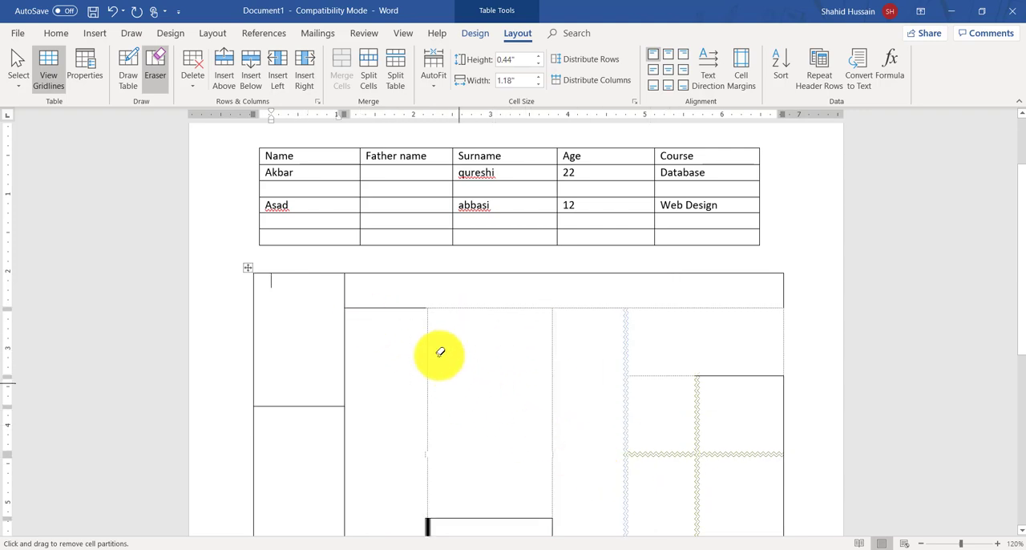
{"action": "left_click", "coordinate": [403, 307]}
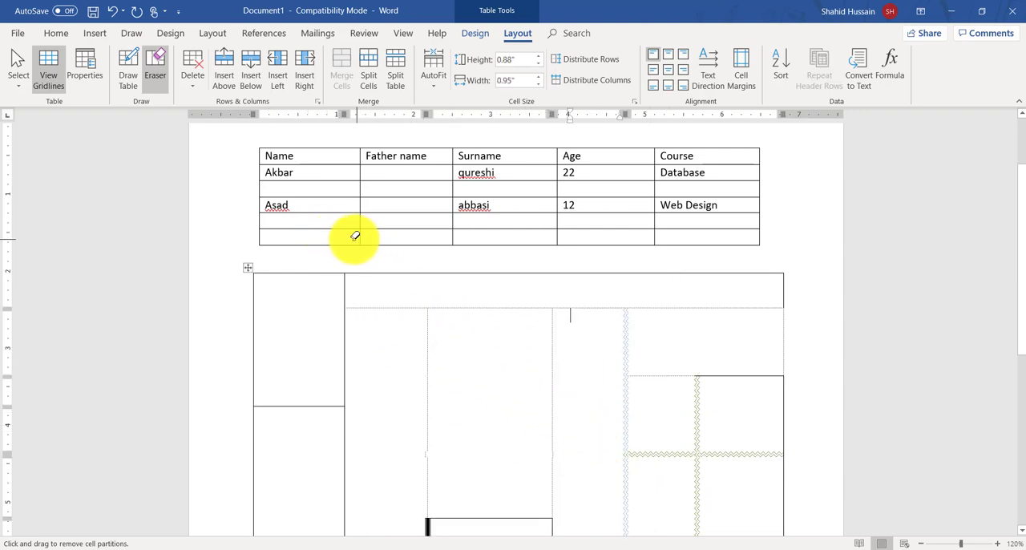
Step: Erase the inner vertical borders in the first table's last row and the horizontal border in the drawn table's first column
{"action": "left_click_drag", "start_coordinate": [351, 235], "coordinate": [665, 239]}
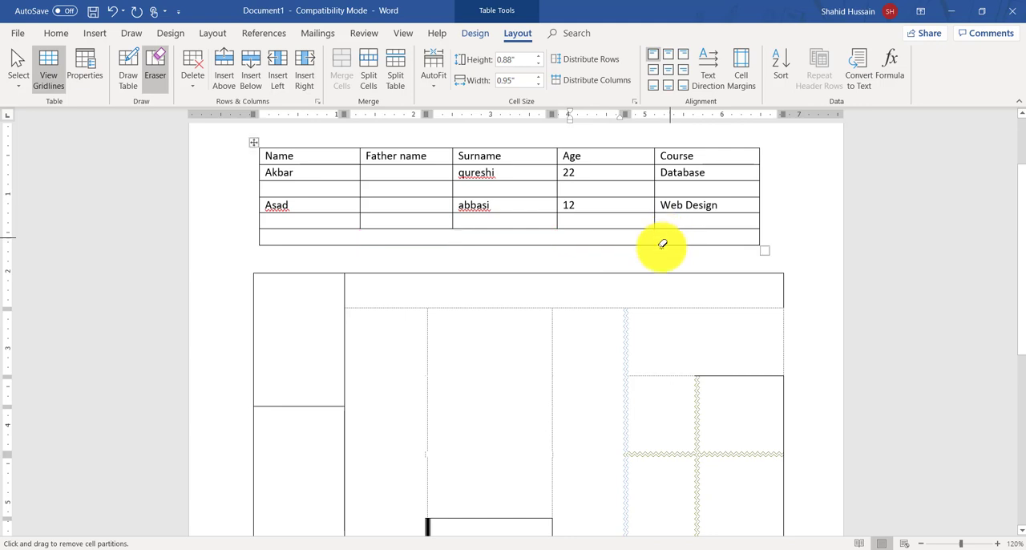
{"action": "left_click_drag", "start_coordinate": [306, 371], "coordinate": [299, 478]}
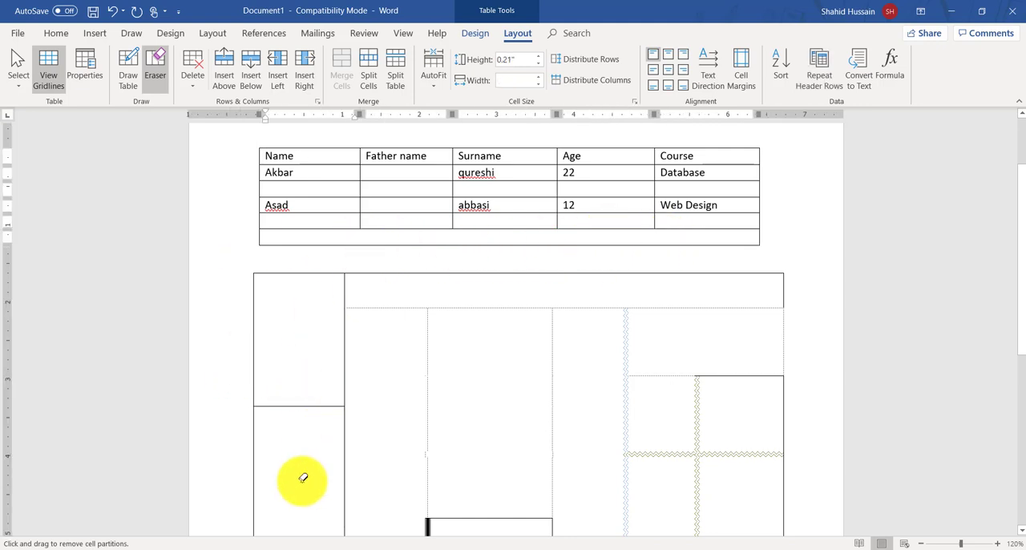
{"action": "left_click", "coordinate": [148, 73]}
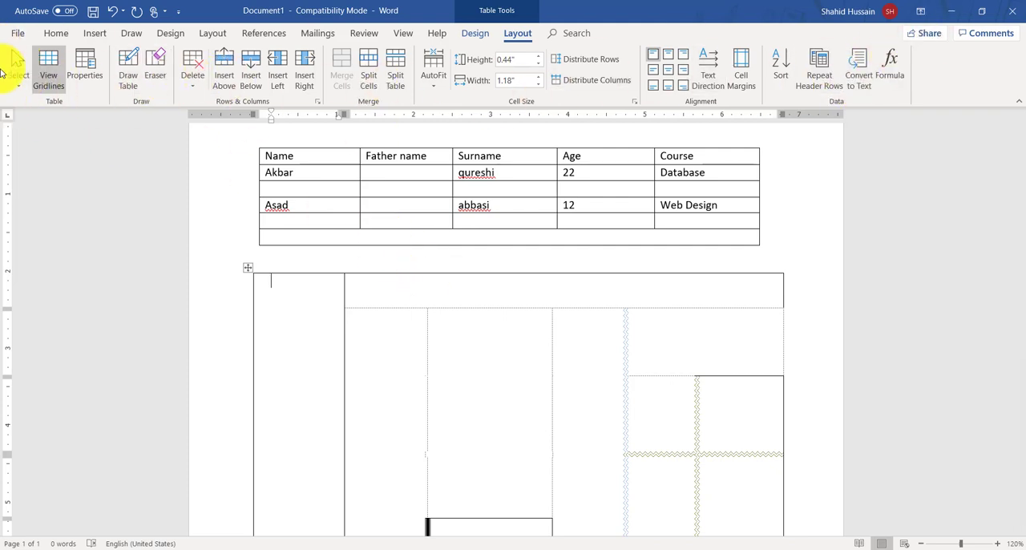
Step: Delete the whole drawn table and insert a 6x5 table in its place
{"action": "left_click", "coordinate": [251, 266]}
{"action": "key", "text": "BackSpace"}
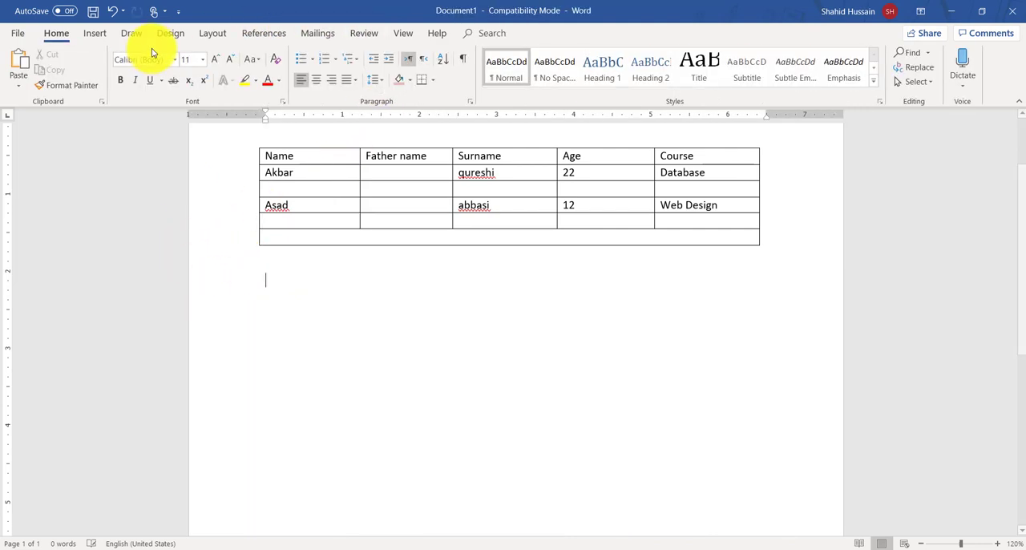
{"action": "left_click", "coordinate": [92, 33]}
{"action": "left_click", "coordinate": [98, 88]}
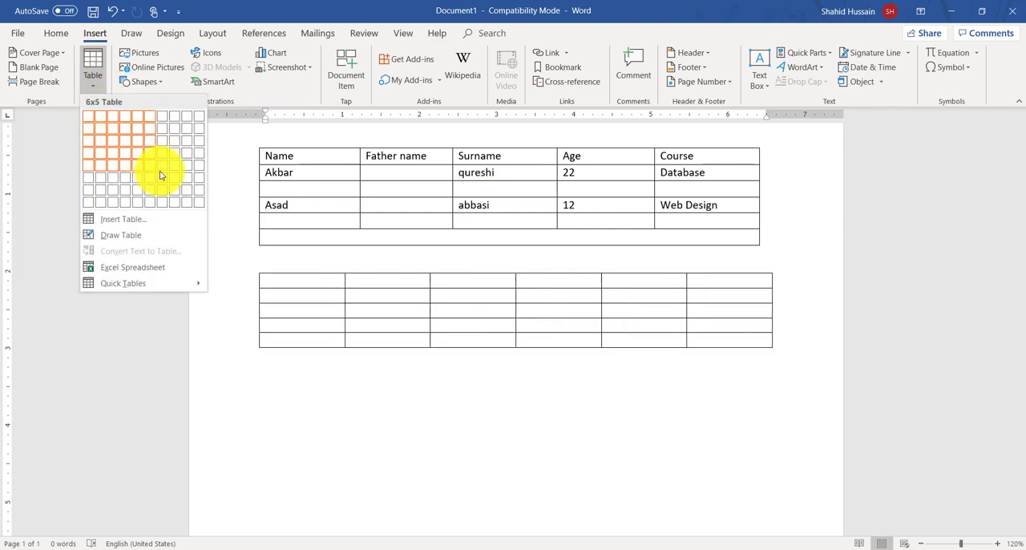
{"action": "left_click", "coordinate": [149, 164]}
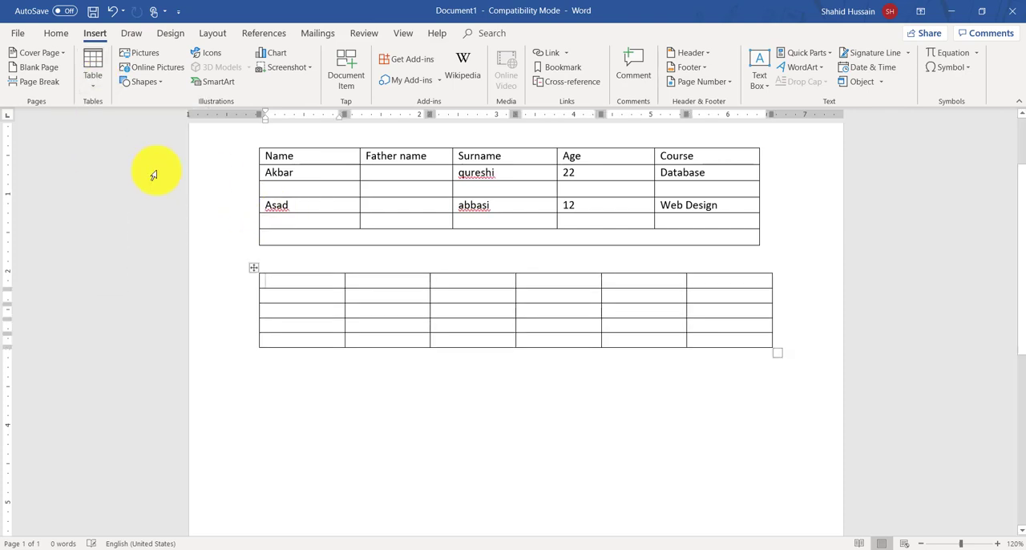
{"action": "left_click", "coordinate": [373, 385]}
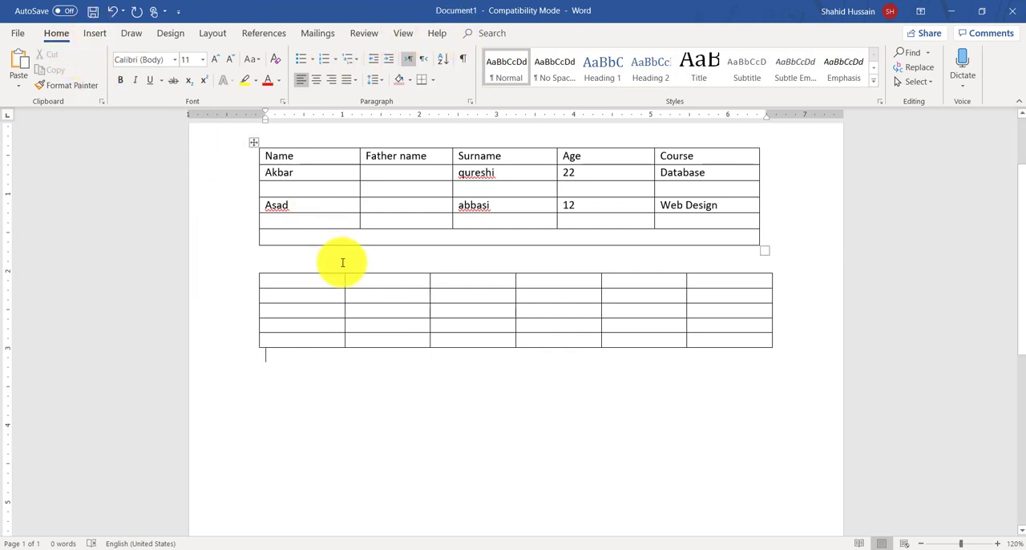
{"action": "left_click", "coordinate": [311, 281]}
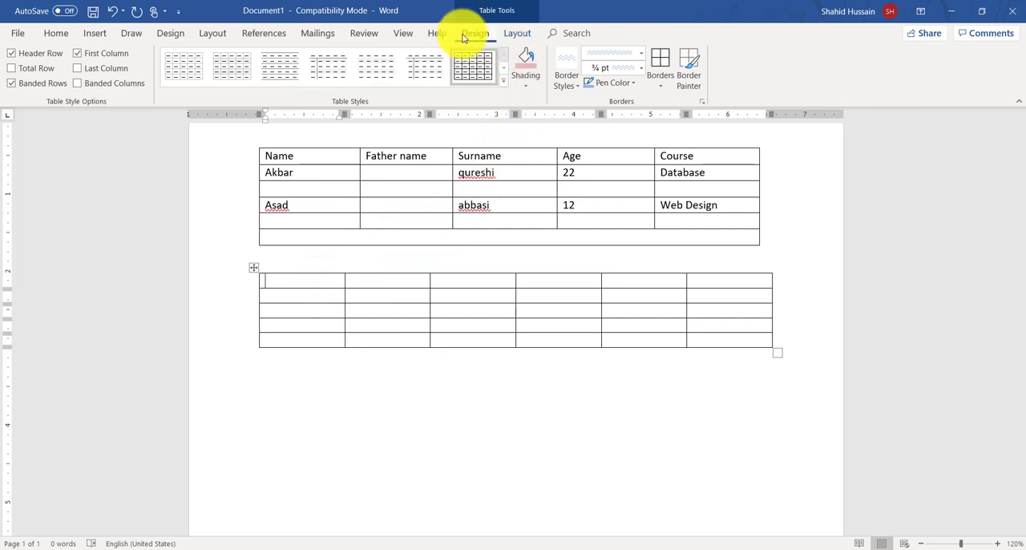
{"action": "left_click", "coordinate": [515, 34]}
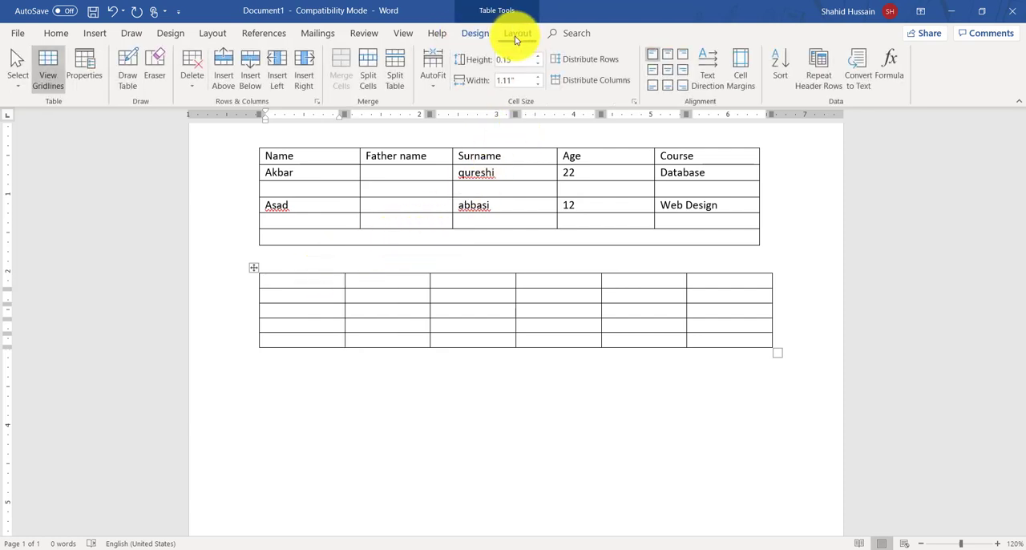
{"action": "left_click", "coordinate": [473, 33]}
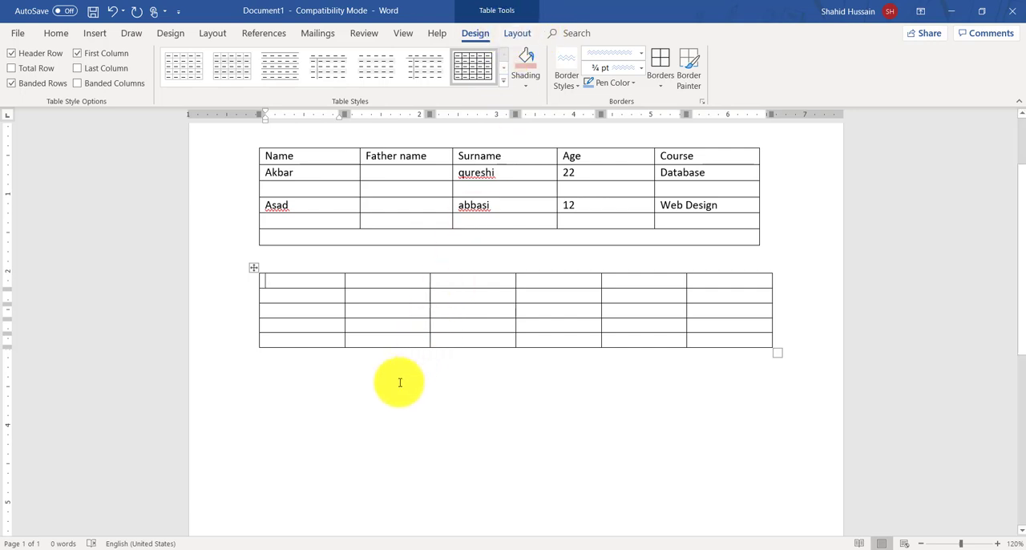
Step: Start a new blank paragraph below the 6x5 table and open the table insertion options
{"action": "left_click", "coordinate": [380, 399]}
{"action": "left_click", "coordinate": [95, 33]}
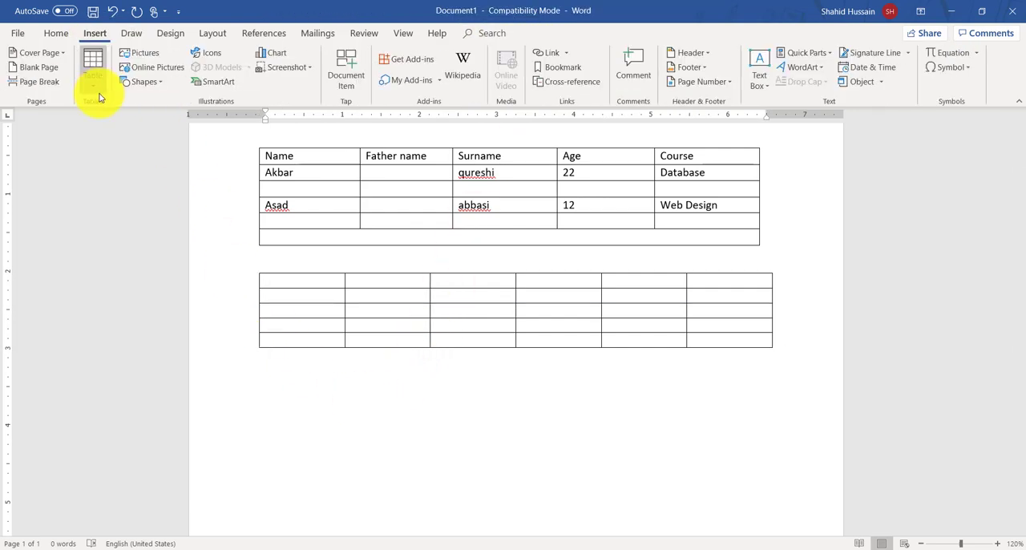
{"action": "left_click", "coordinate": [94, 83]}
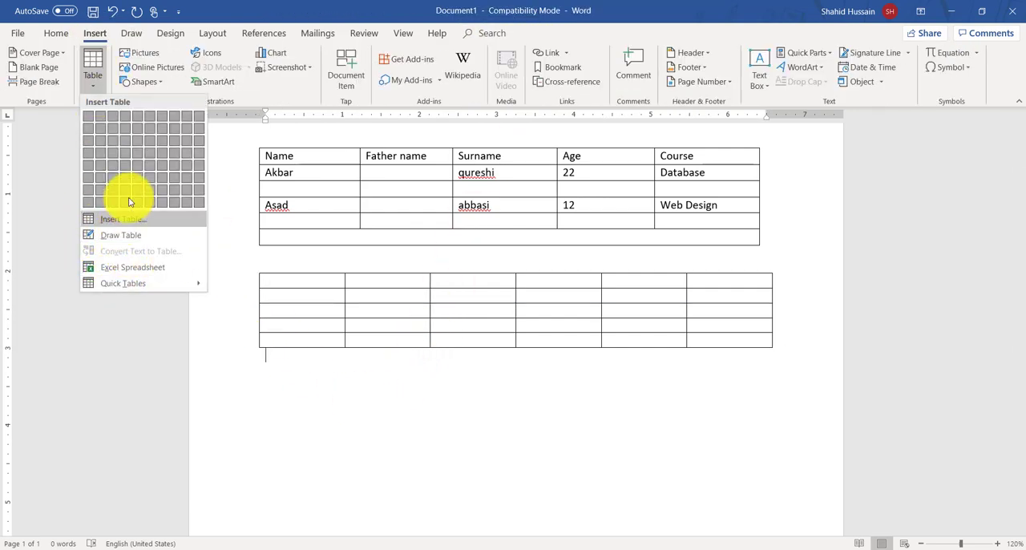
{"action": "left_click", "coordinate": [339, 454]}
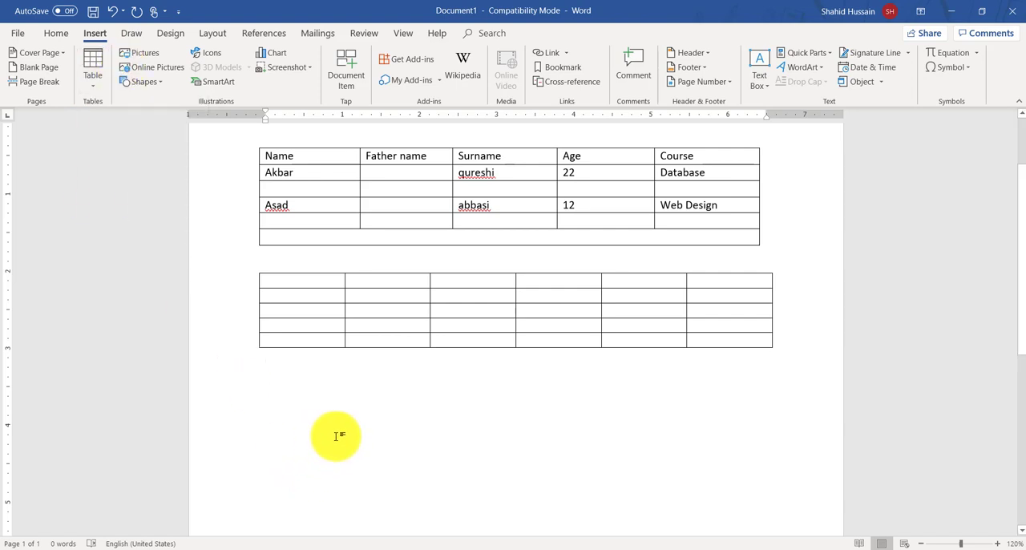
{"action": "key", "text": "Return"}
{"action": "left_click", "coordinate": [95, 83]}
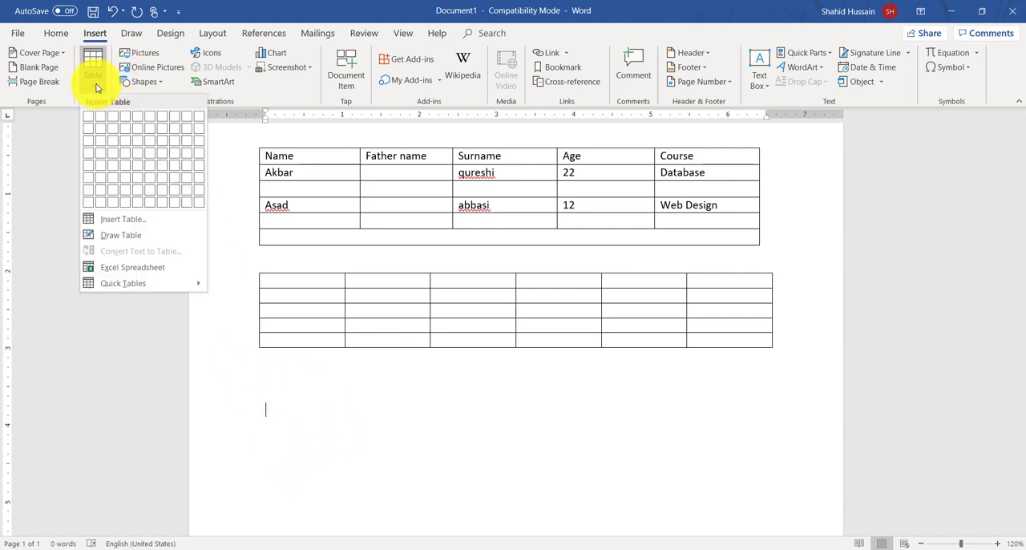